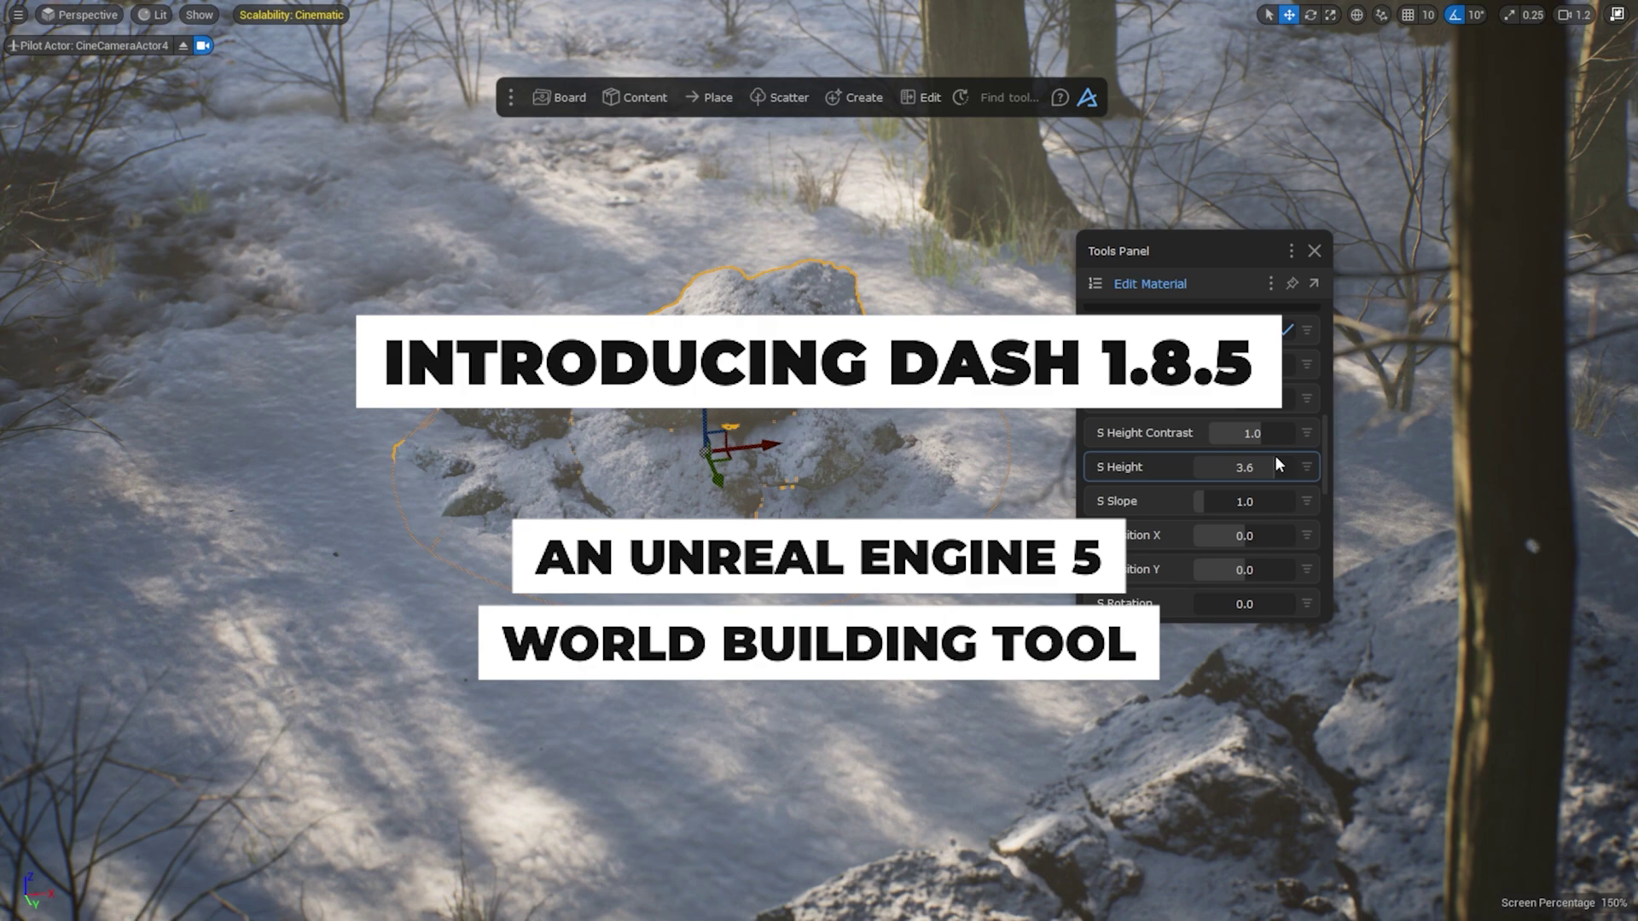
scroll(1275, 454, down, 3)
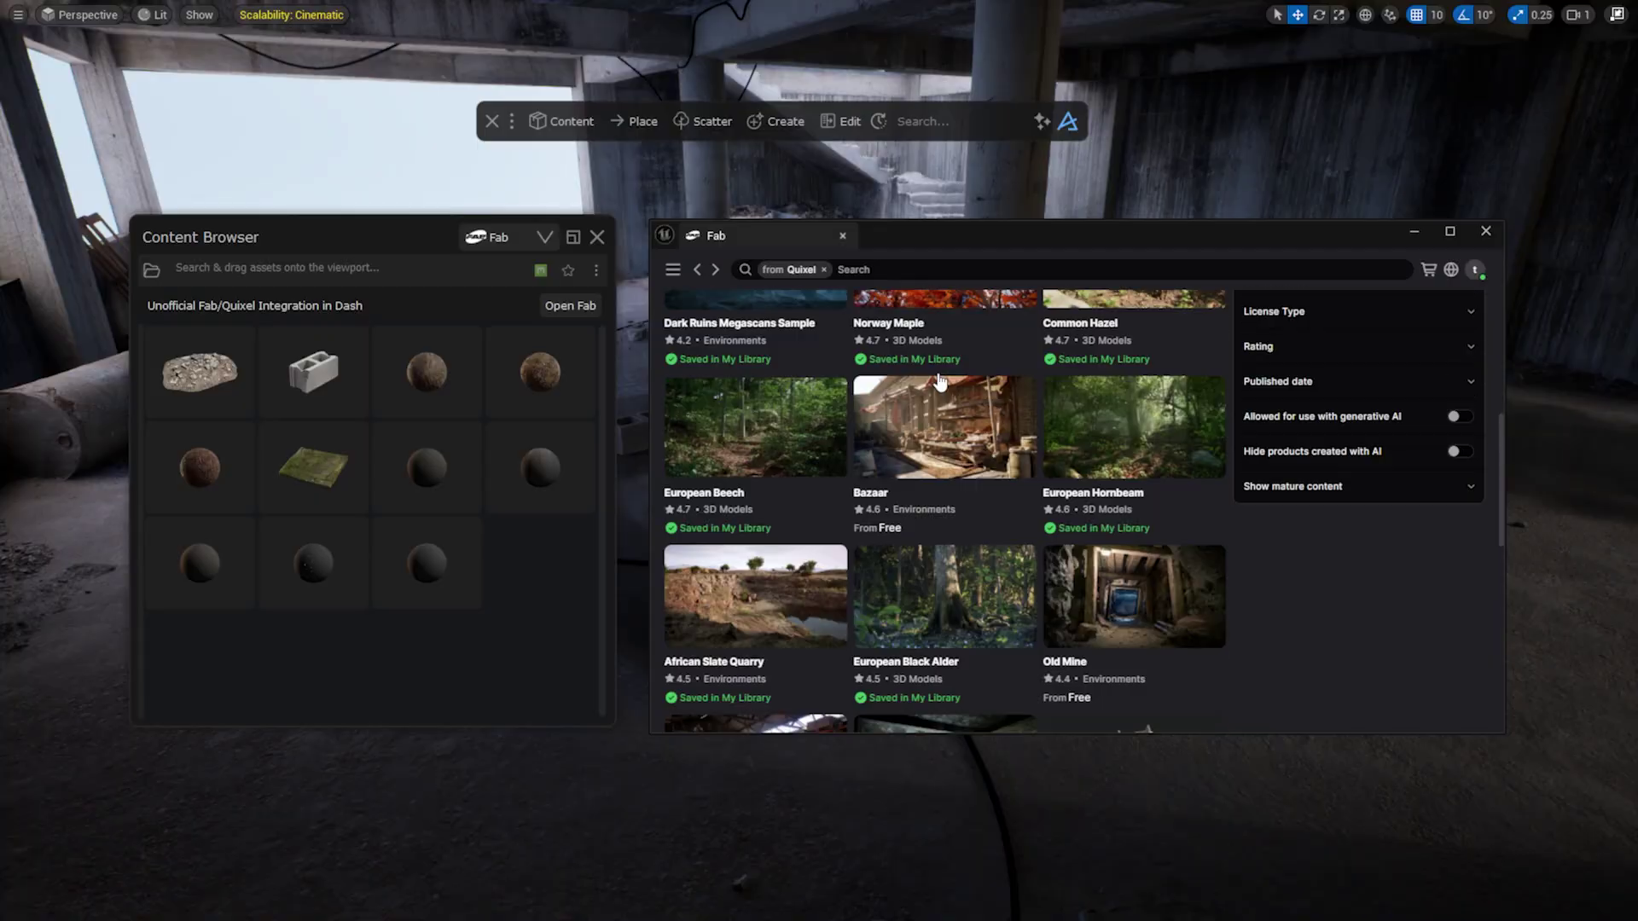
- Add the Metal Barricade from Fab to the project, then raise the random position, rotation and intensity sliders
scroll(1147, 445, down, 5)
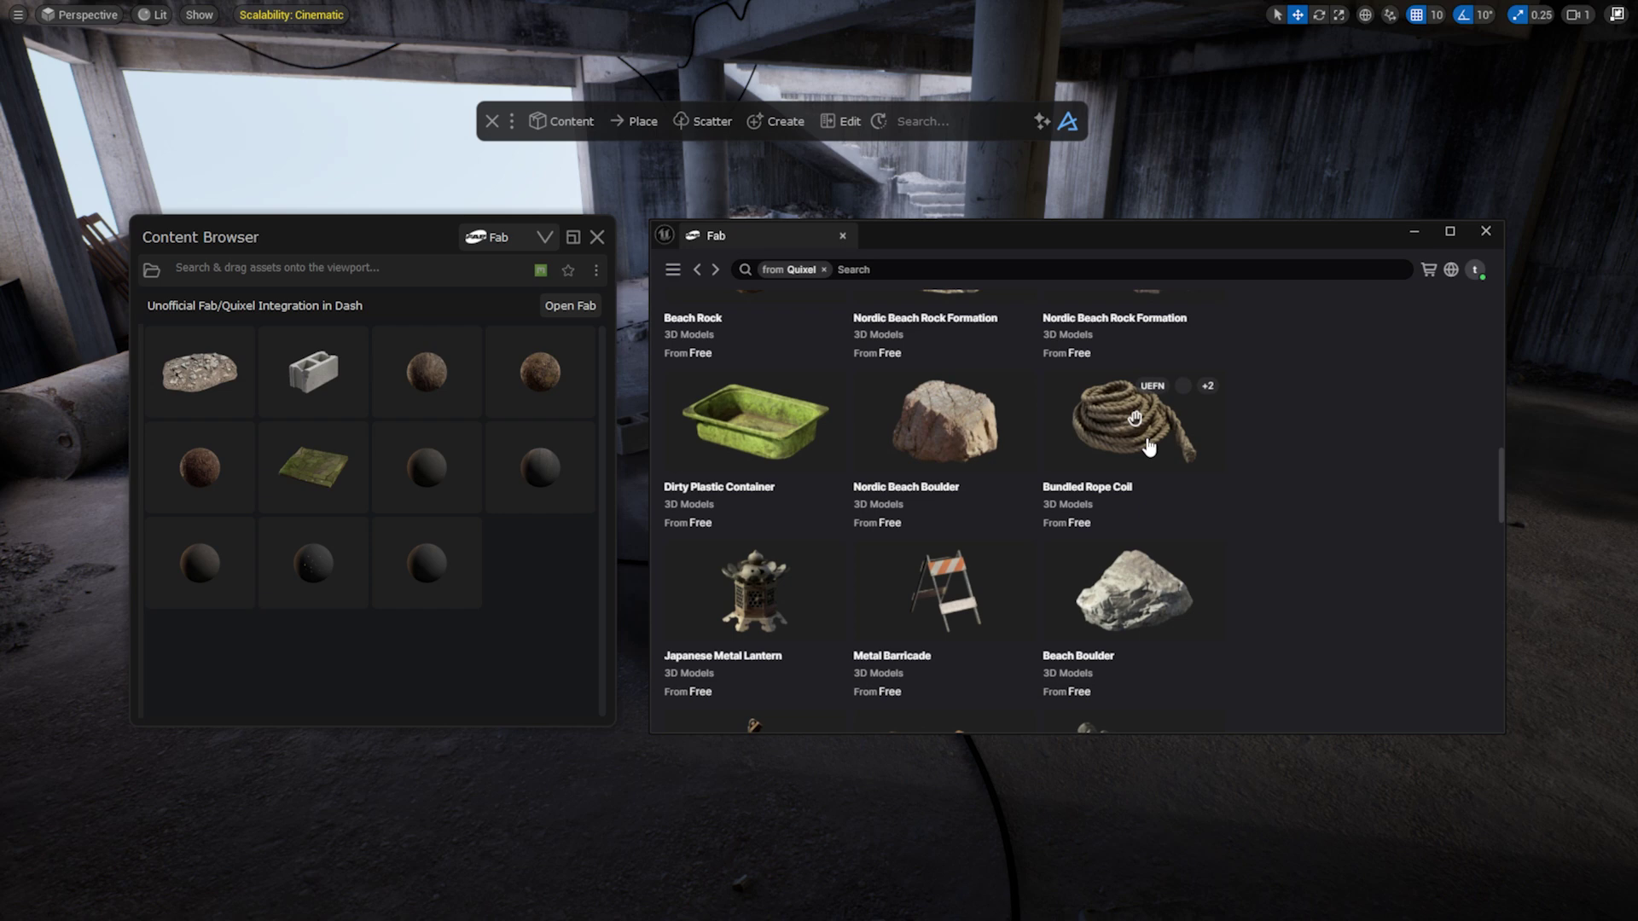
click(944, 621)
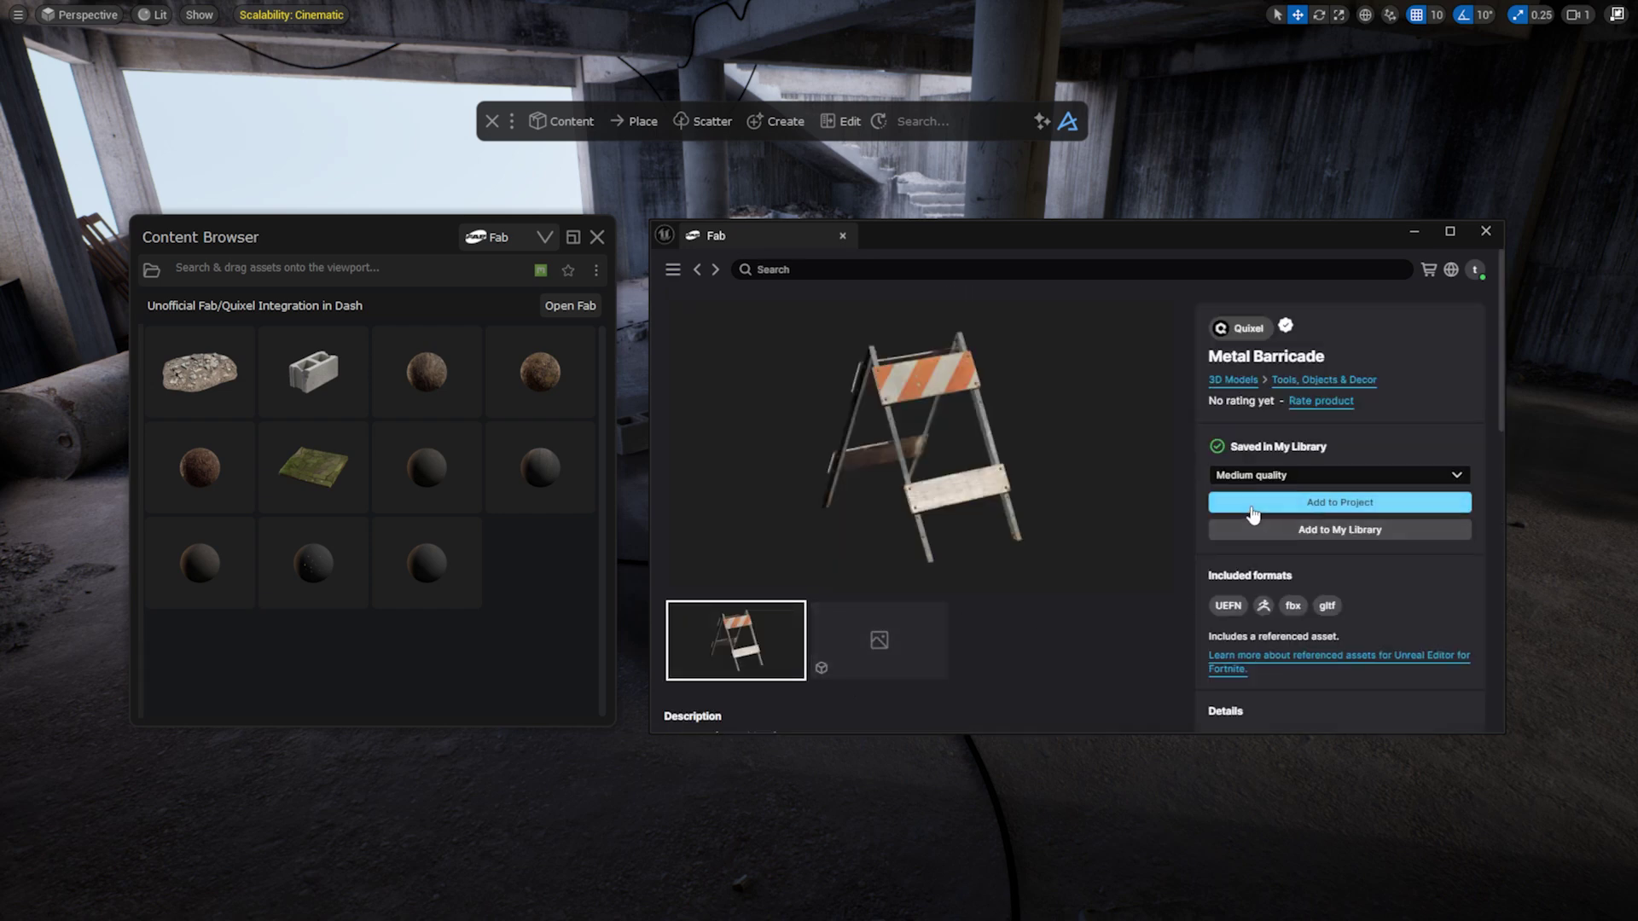
click(1248, 505)
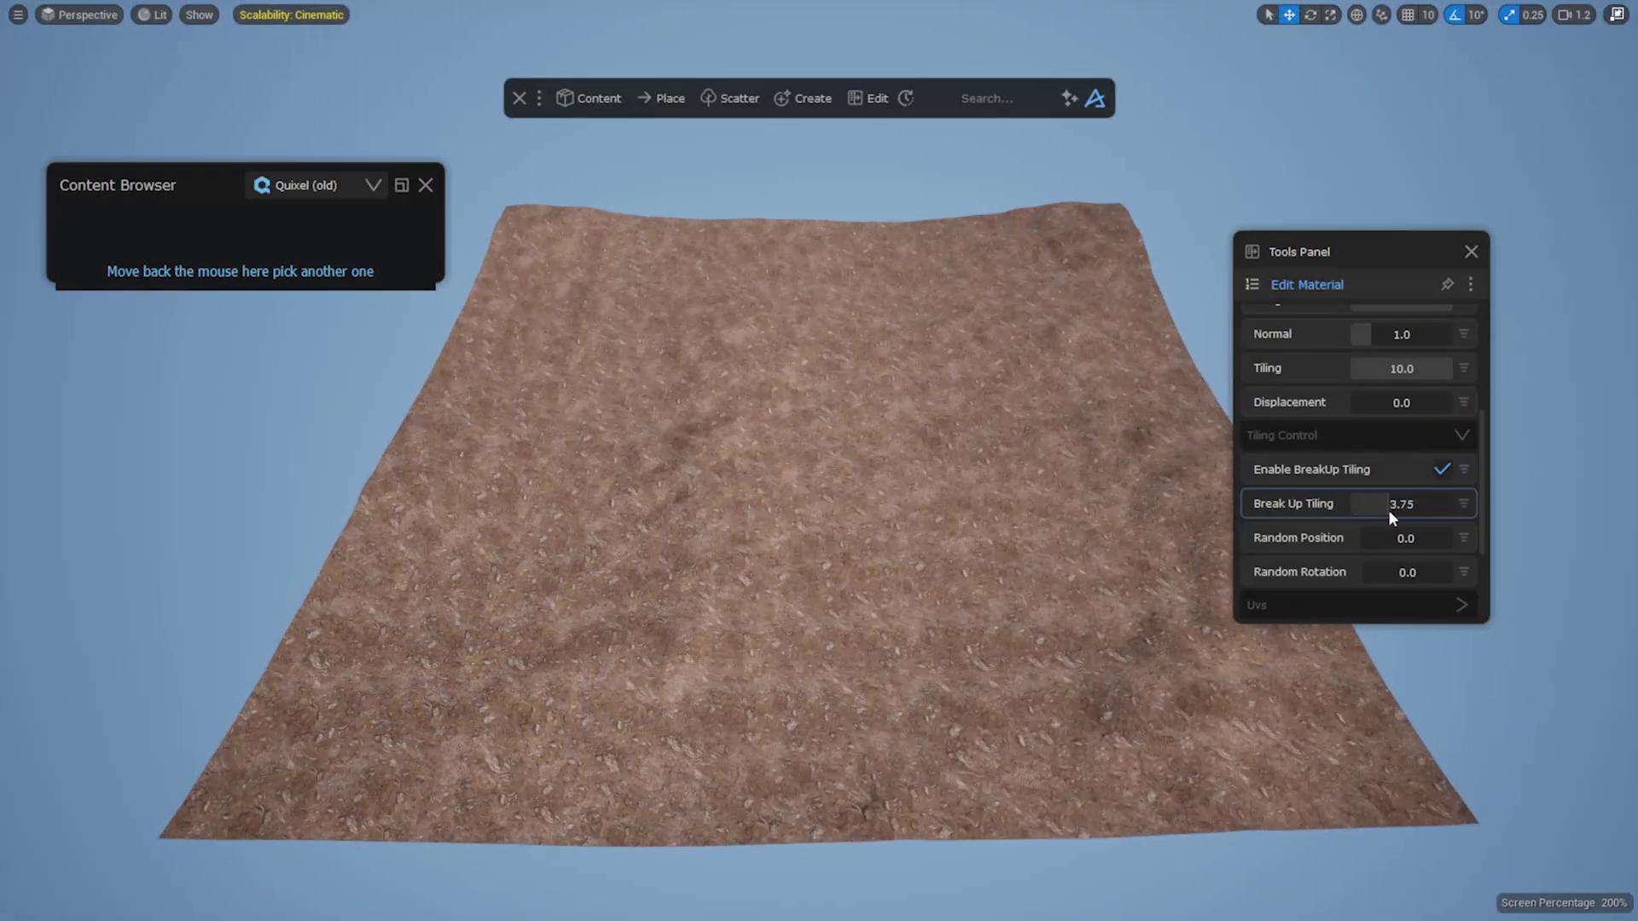
drag(1390, 538, 1442, 569)
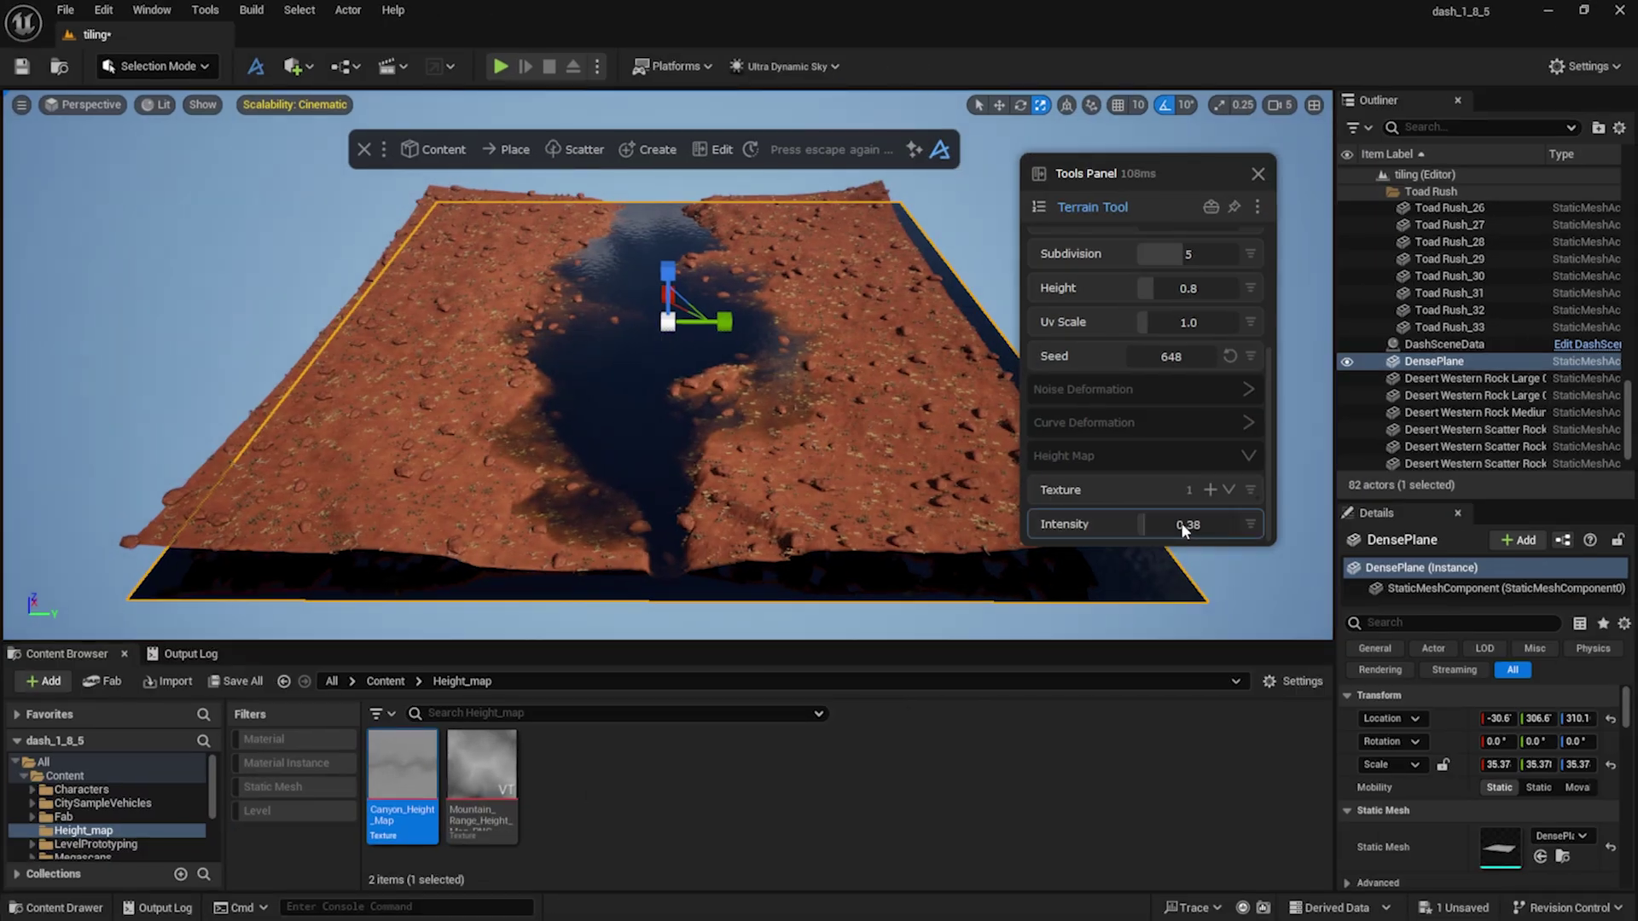
drag(1184, 529, 1149, 530)
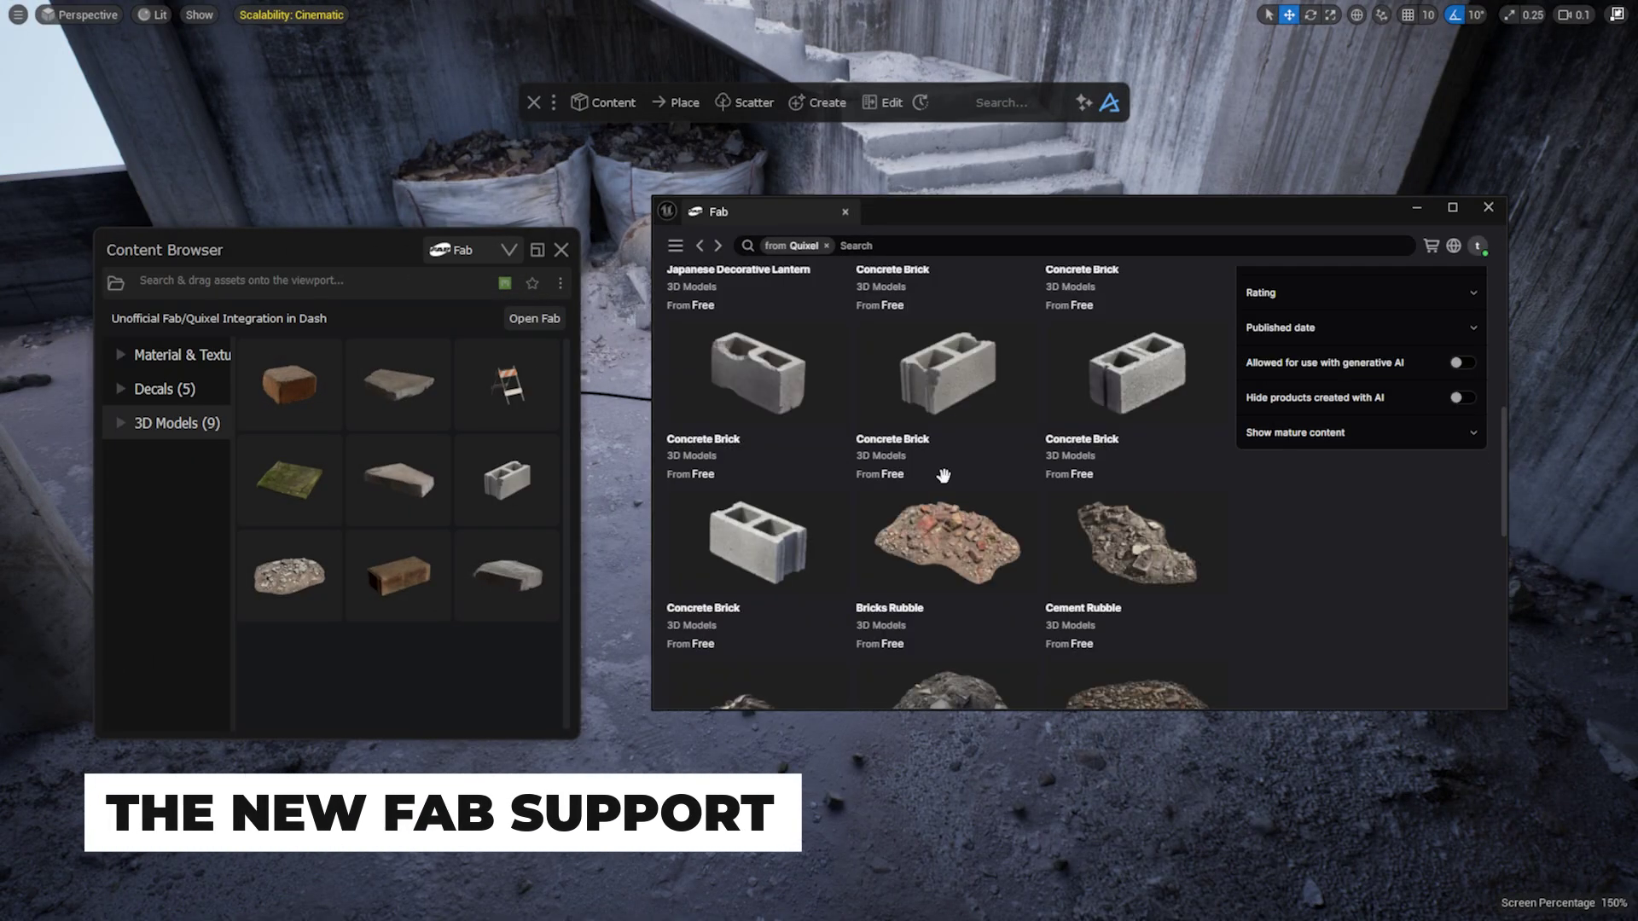
- Add the Concrete Brick from Fab to the project at medium quality
click(777, 397)
click(1339, 525)
click(1323, 601)
click(1320, 554)
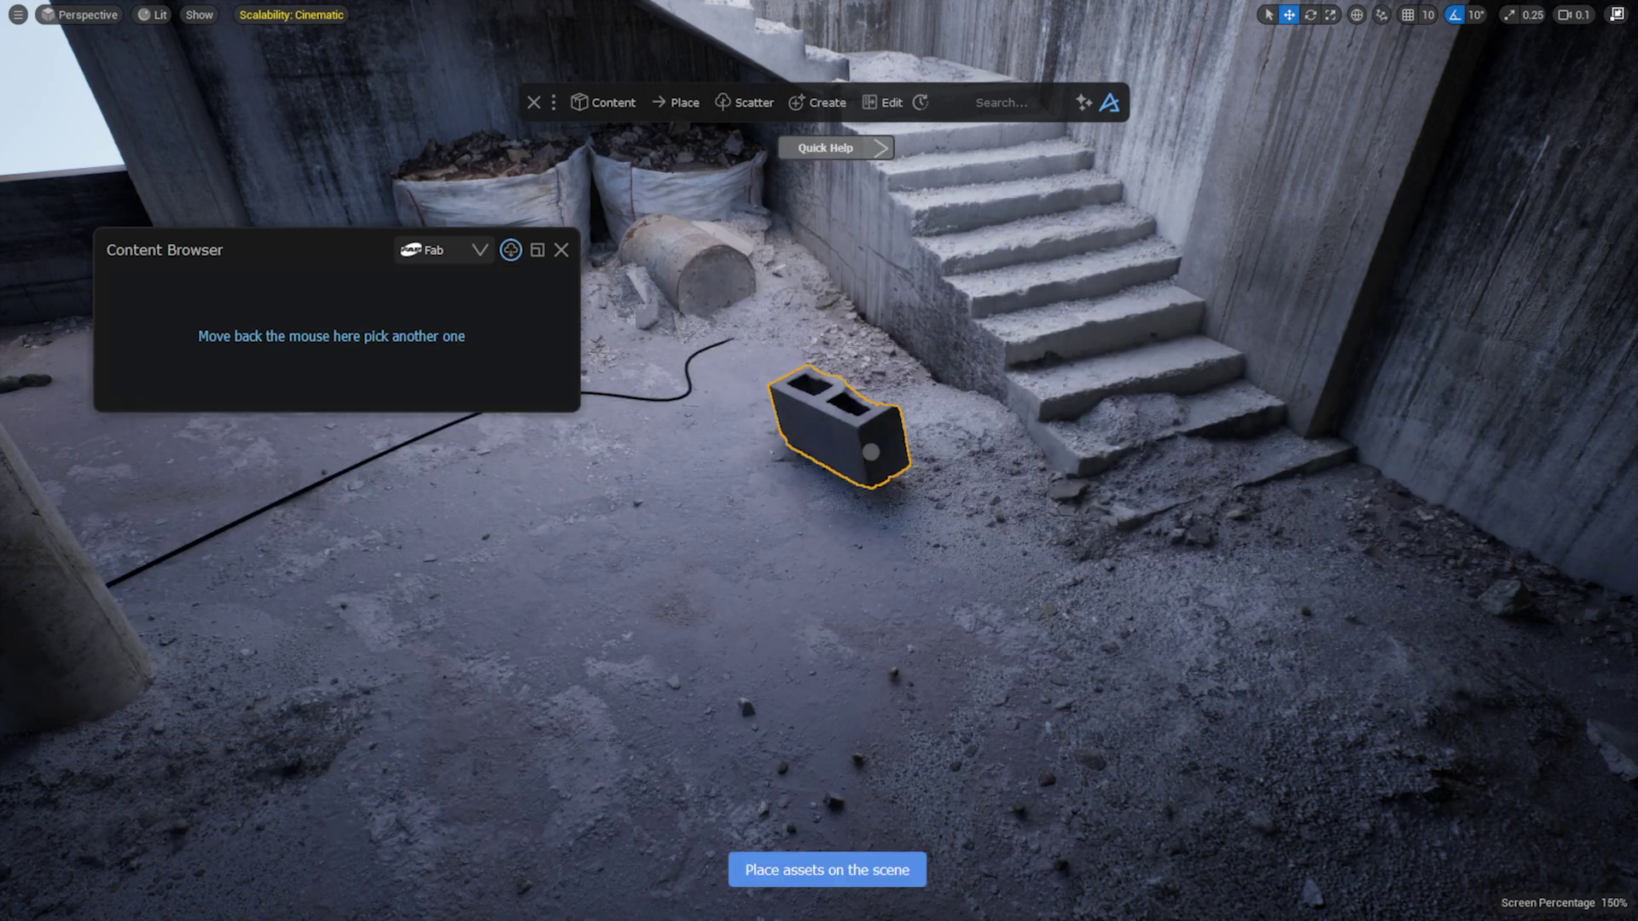
- Search Fab for bricks and add the Burnt Bricks Pack to the project
click(779, 548)
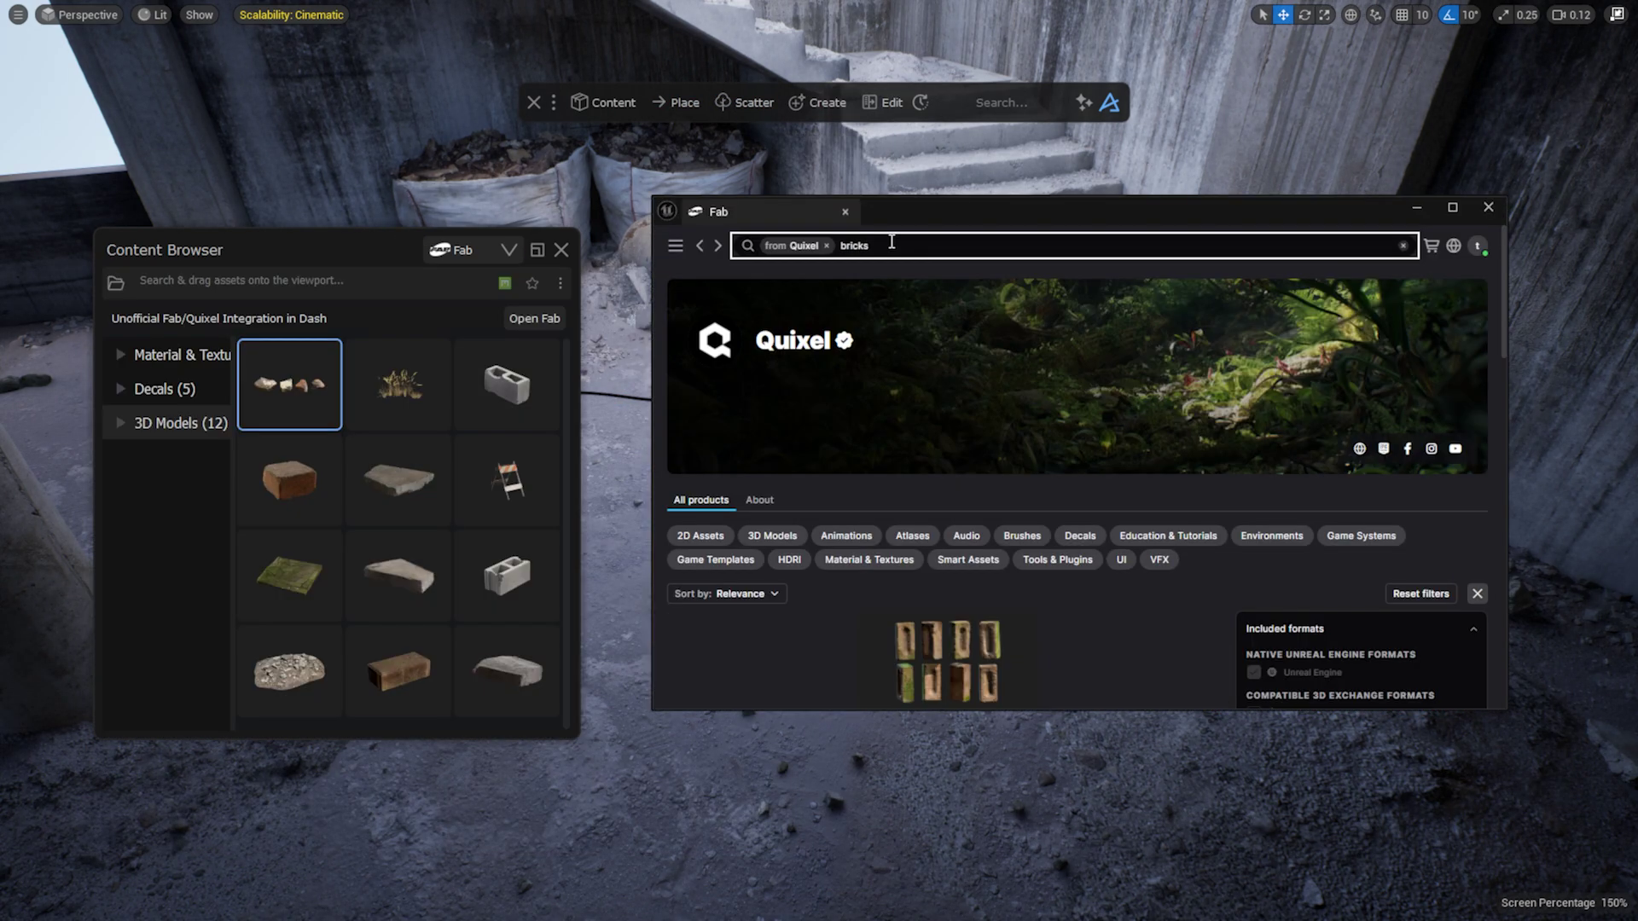
scroll(1120, 507, down, 5)
click(947, 653)
click(1342, 498)
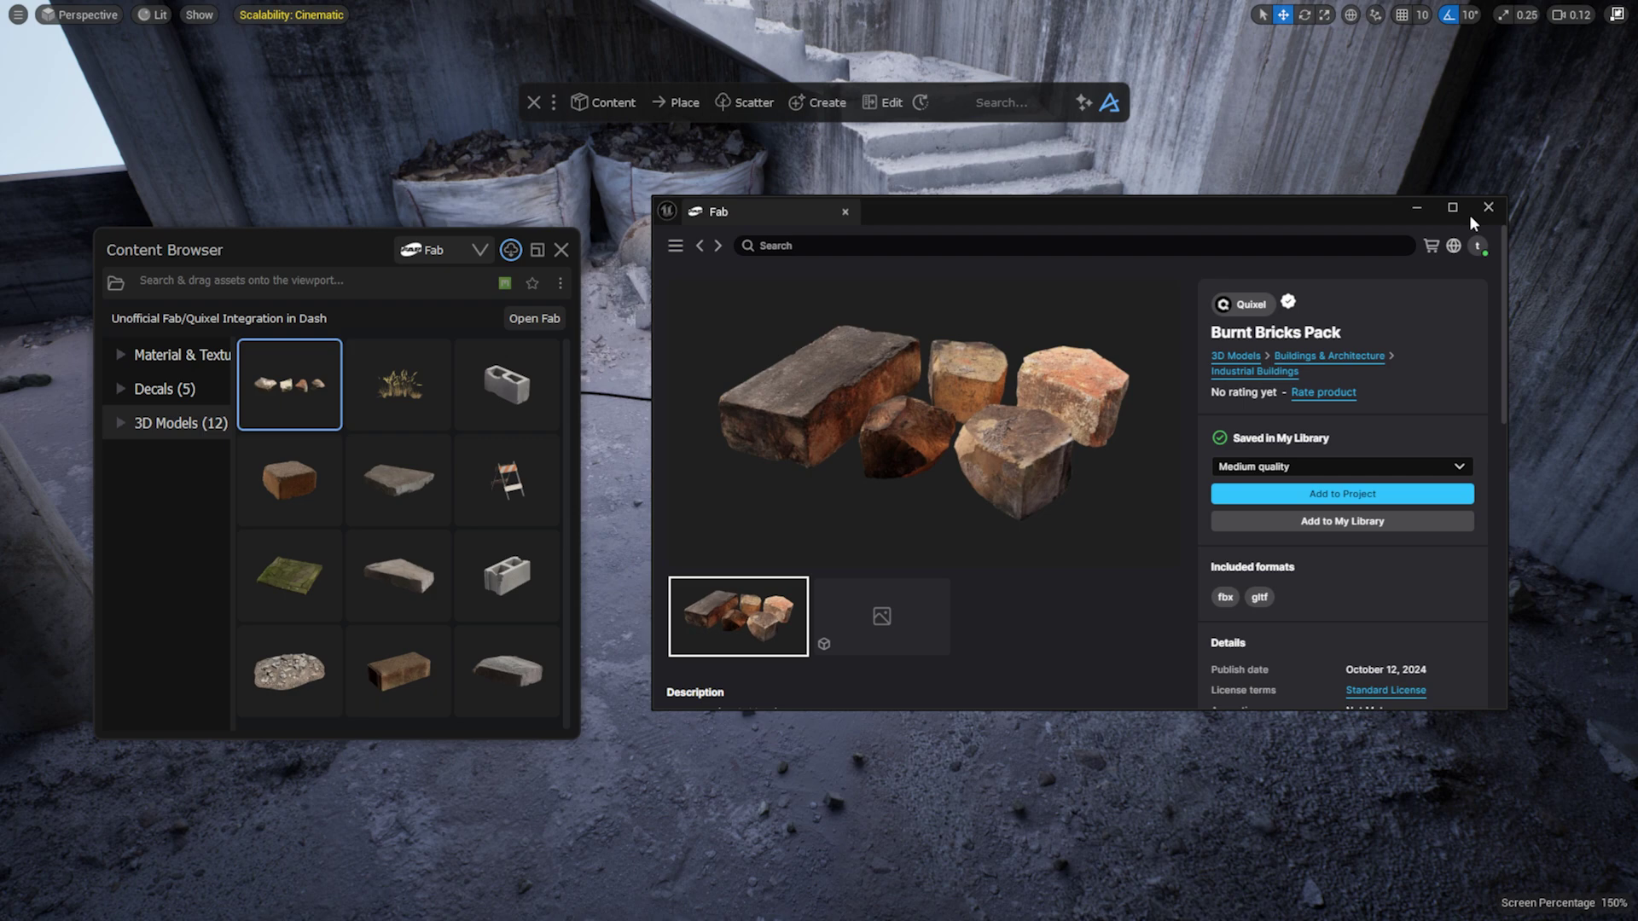
- Scatter the burnt bricks across the floor with noise mask breakup and lower material saturation to 0.22
click(563, 594)
scroll(1519, 512, down, 5)
click(1451, 486)
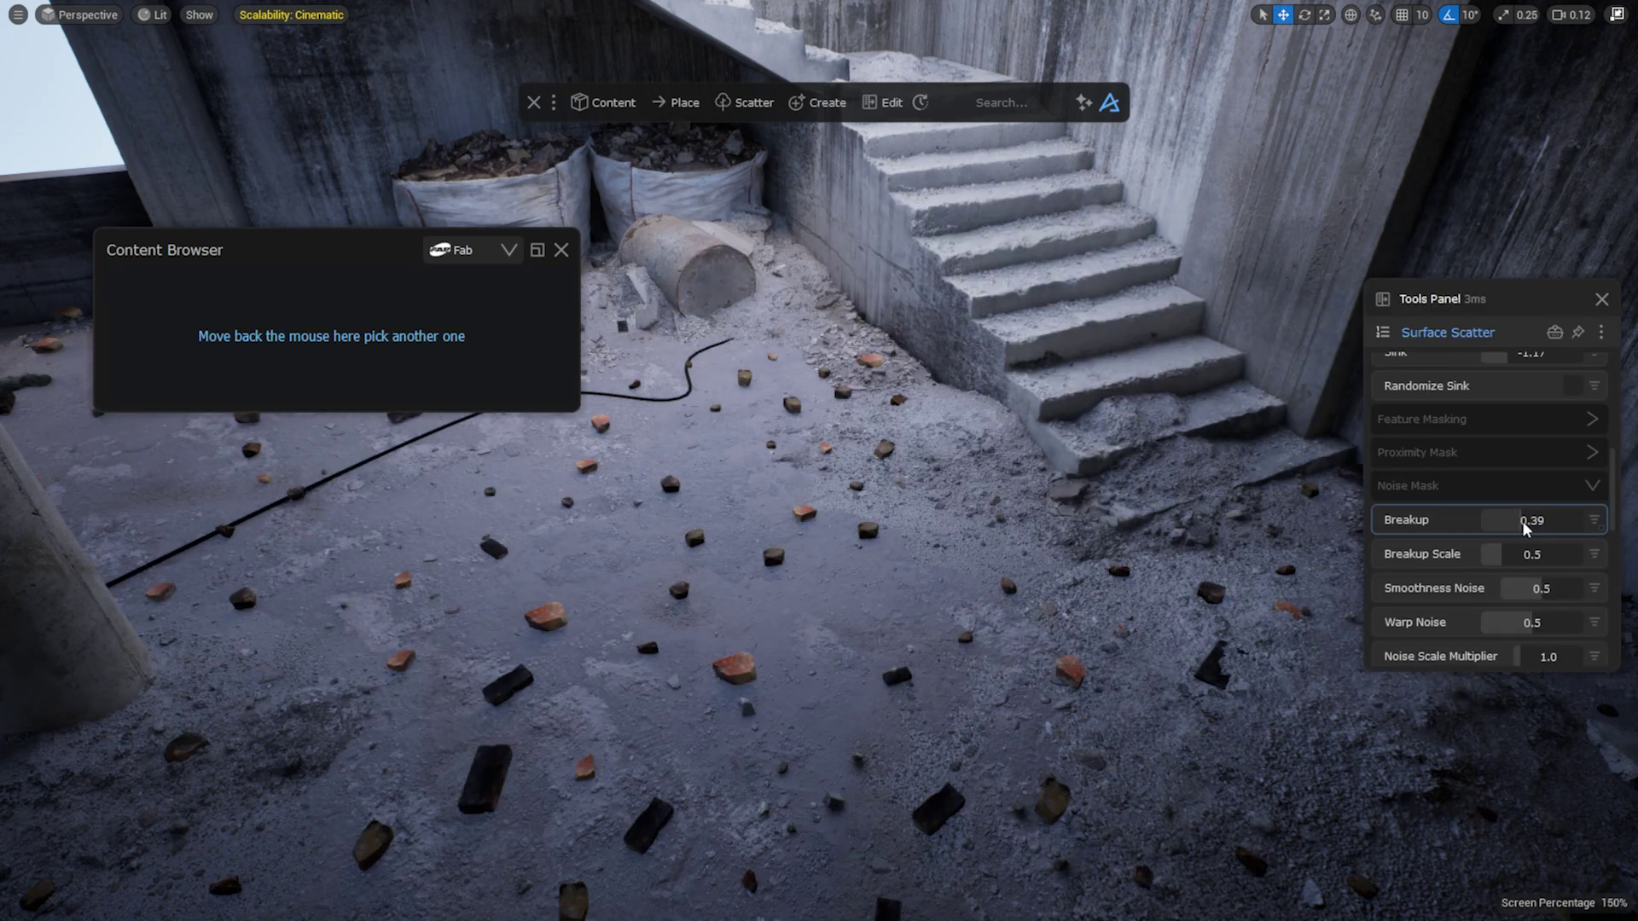
click(1399, 410)
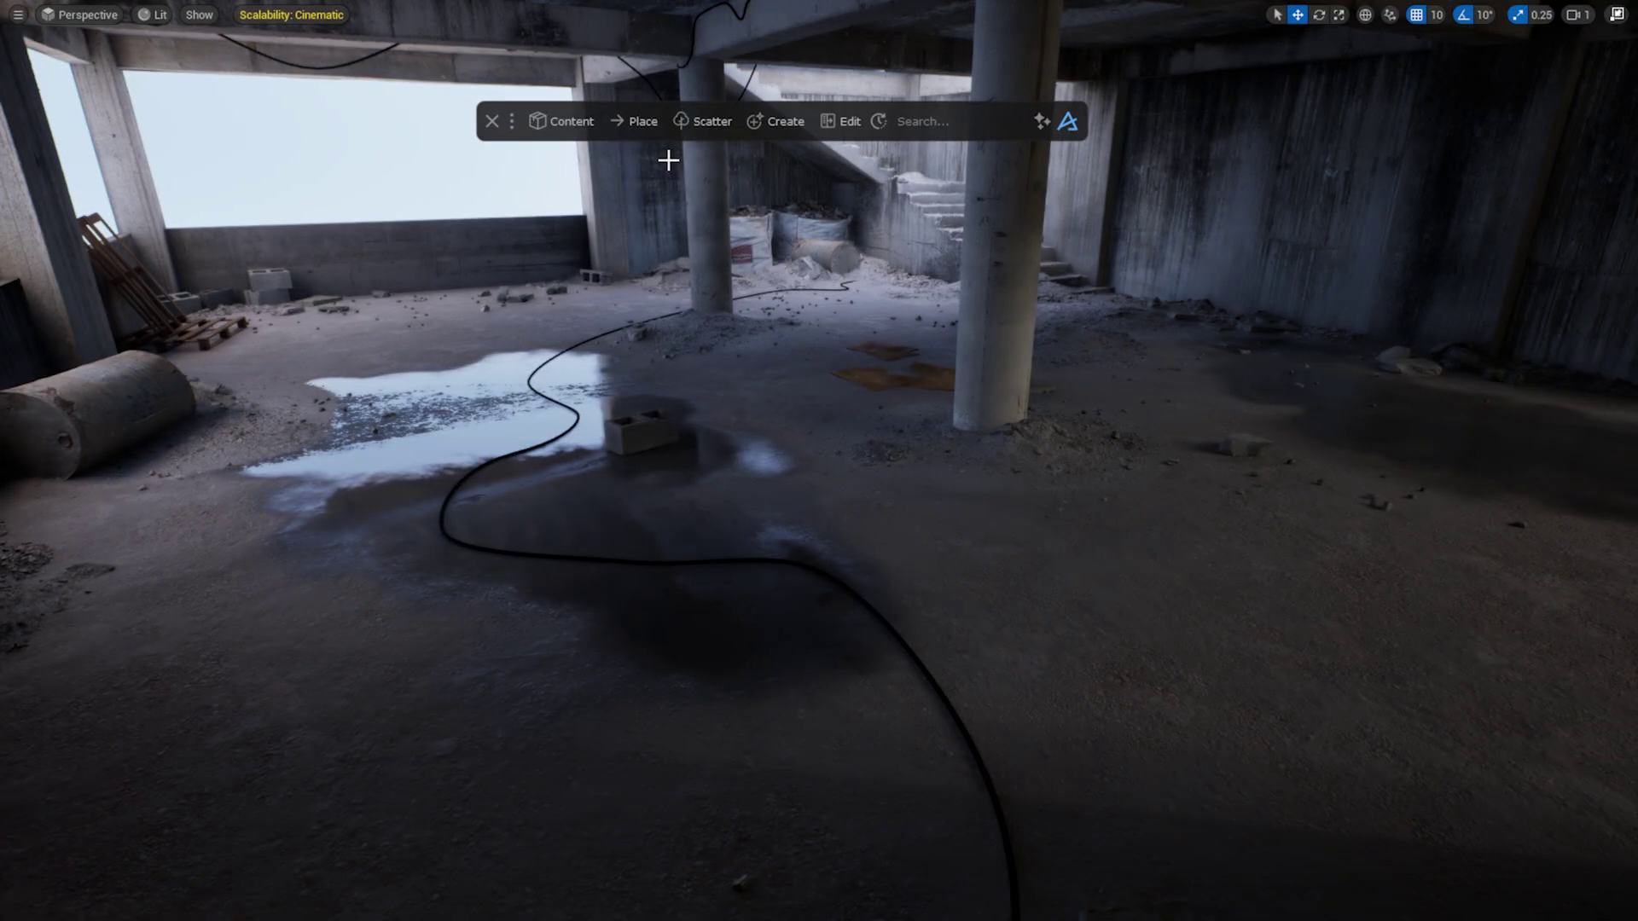
- Open the Dash content browser, move it aside, and set Fab as the asset source
click(576, 120)
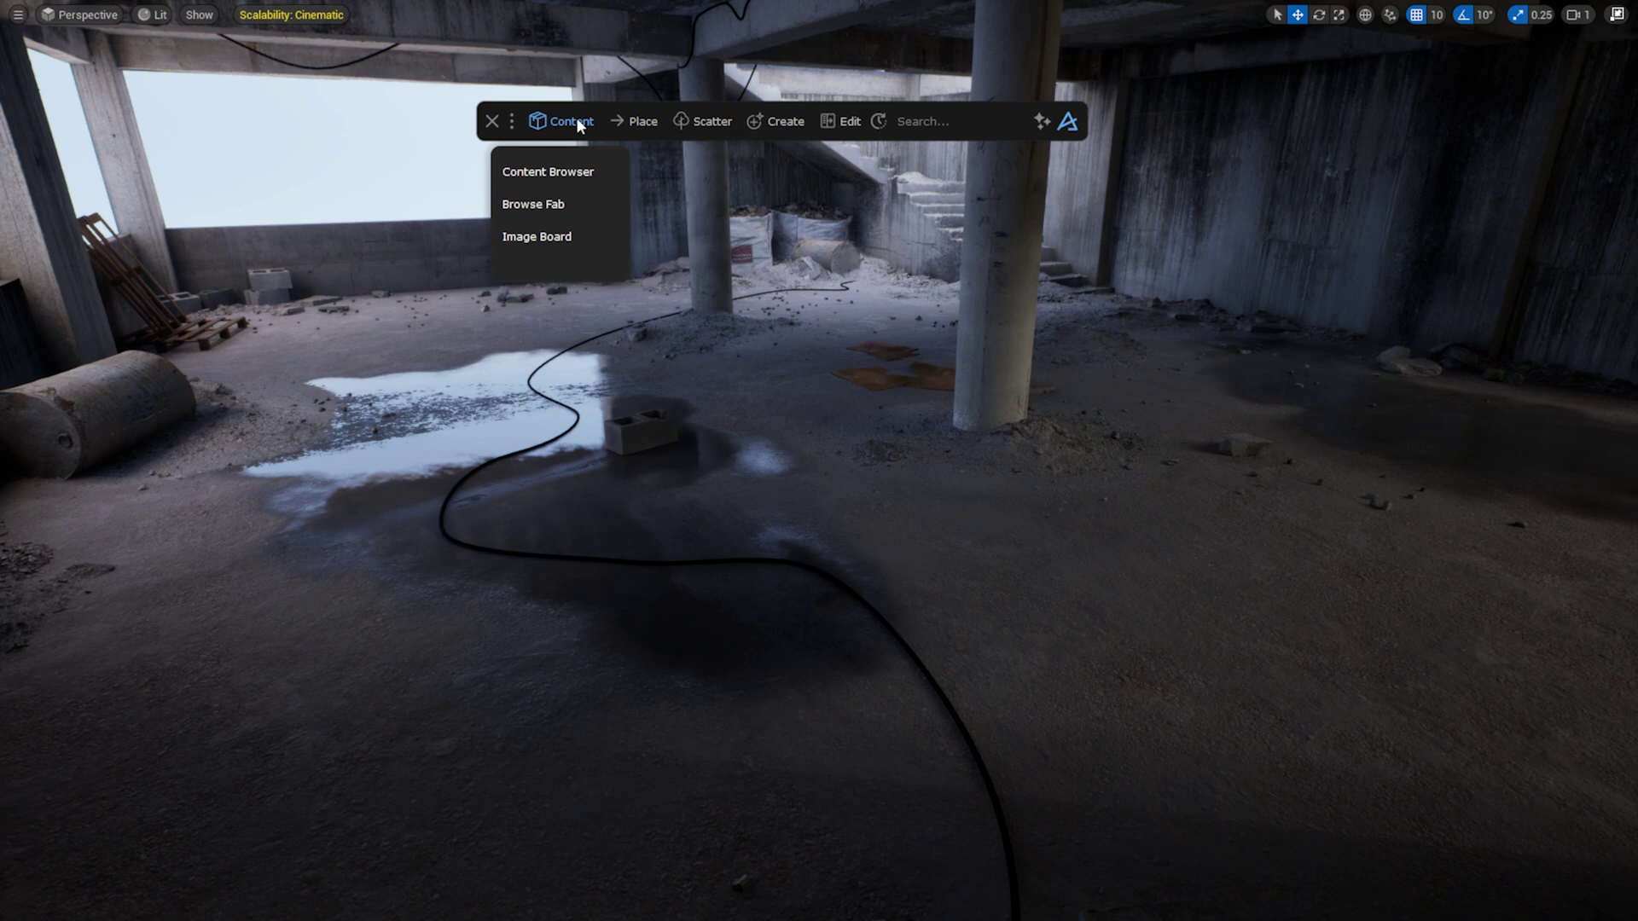
click(564, 171)
drag(321, 189, 379, 240)
click(543, 237)
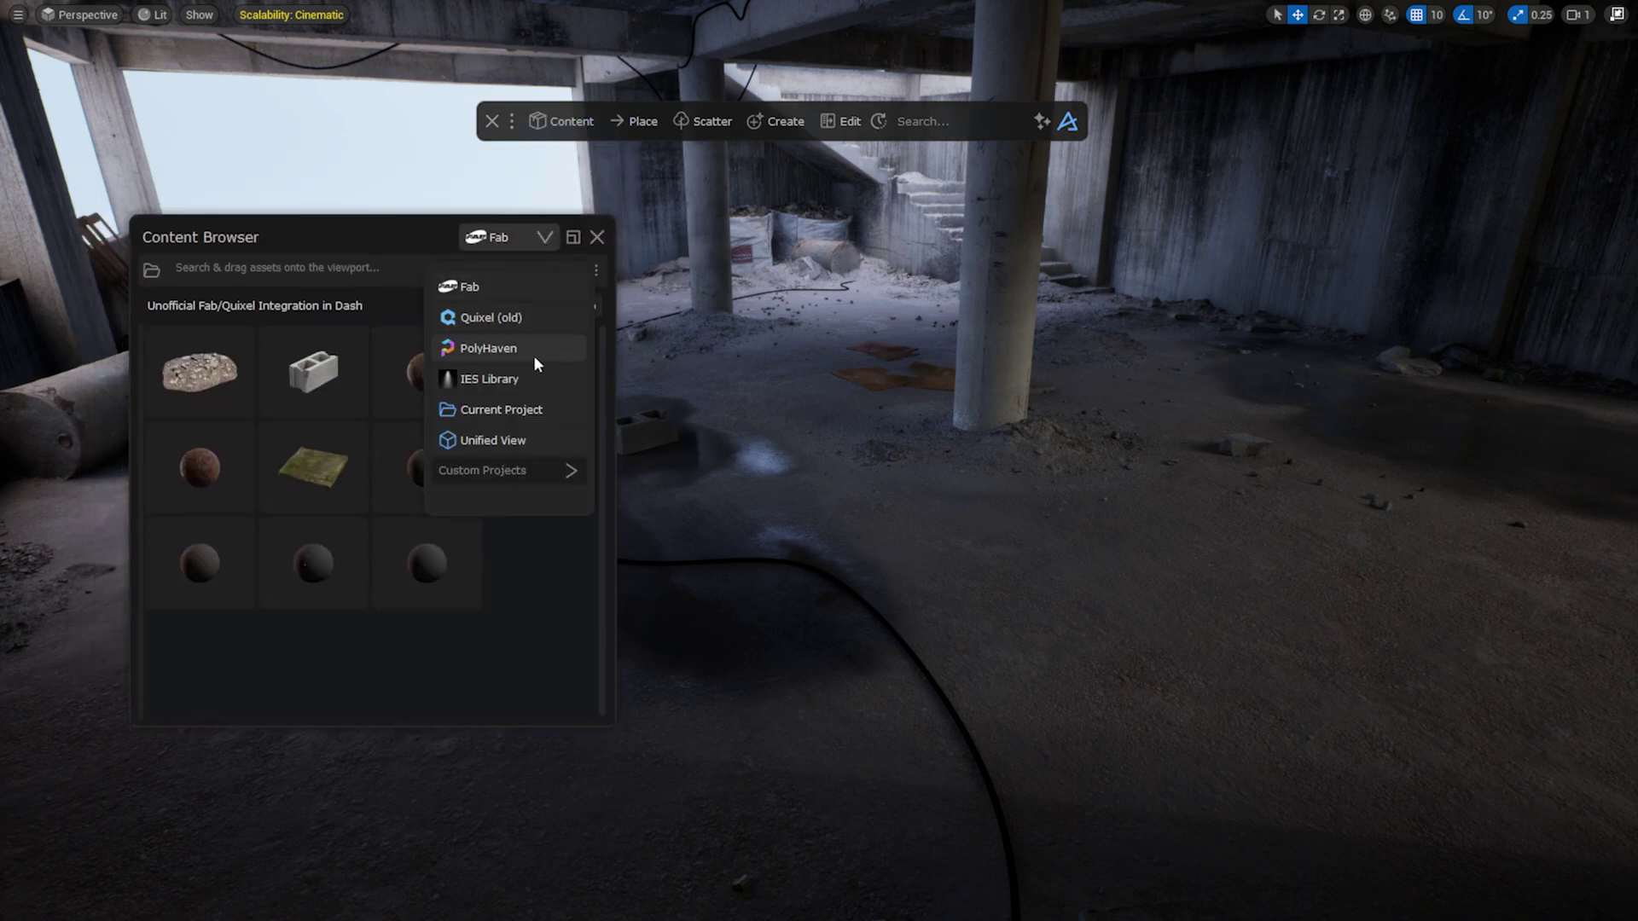
click(540, 290)
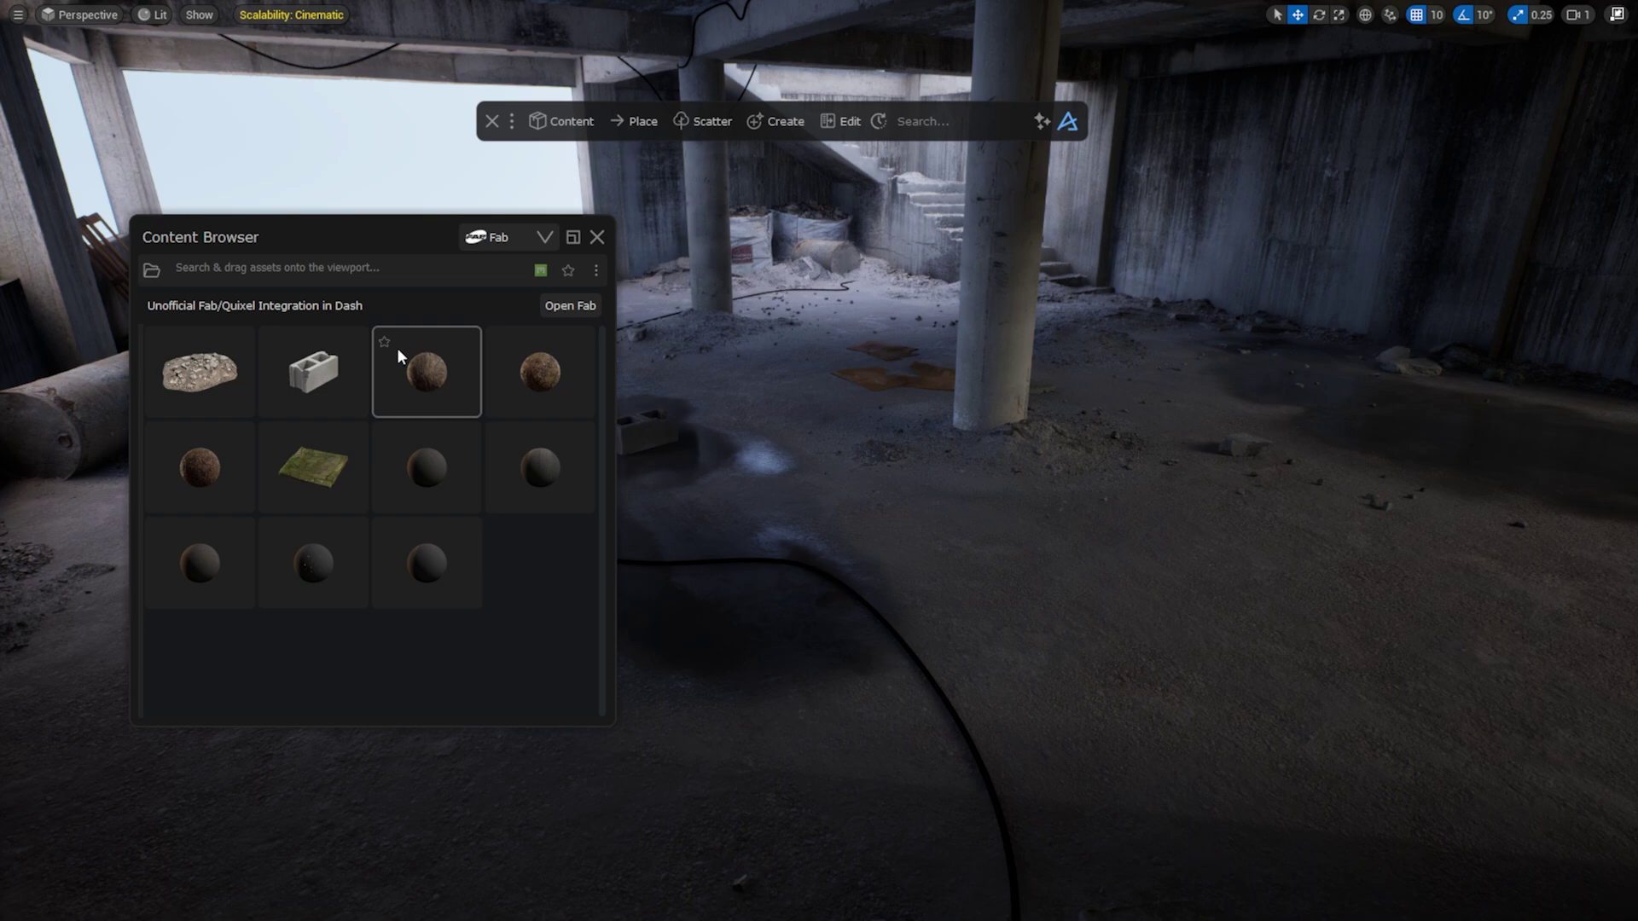
- Open the Fab store beside the browser and go to Quixel's publisher page
click(569, 308)
drag(845, 127, 896, 244)
click(738, 553)
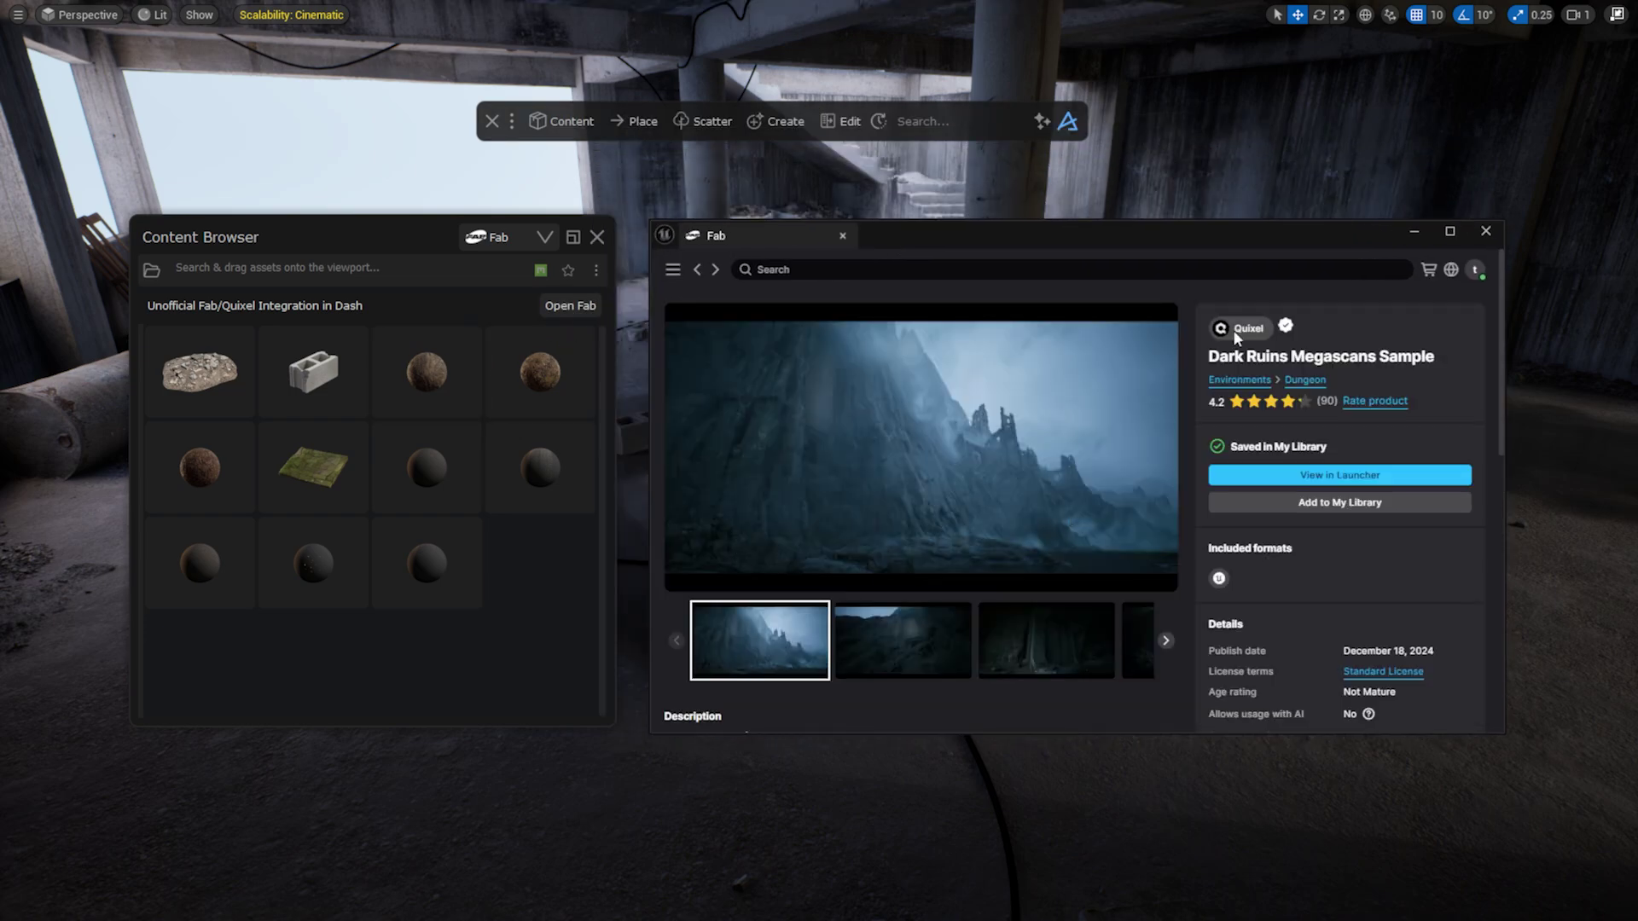
click(1234, 332)
scroll(934, 358, down, 6)
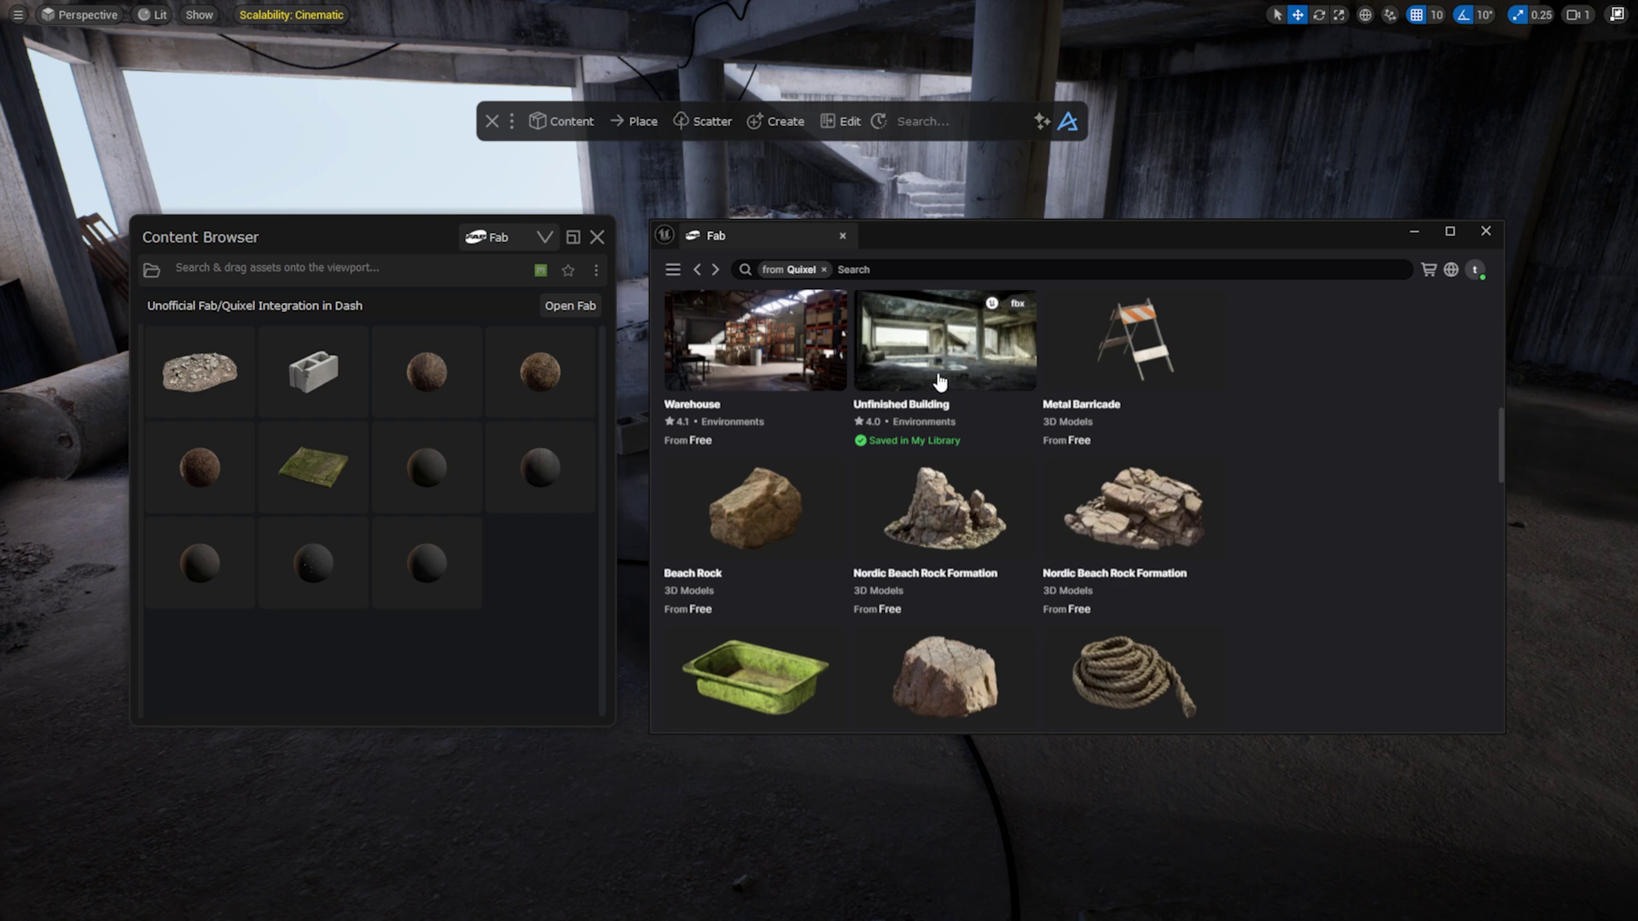
scroll(939, 381, down, 3)
- Add the Metal Barricade to the project and minimize the Fab store
click(956, 584)
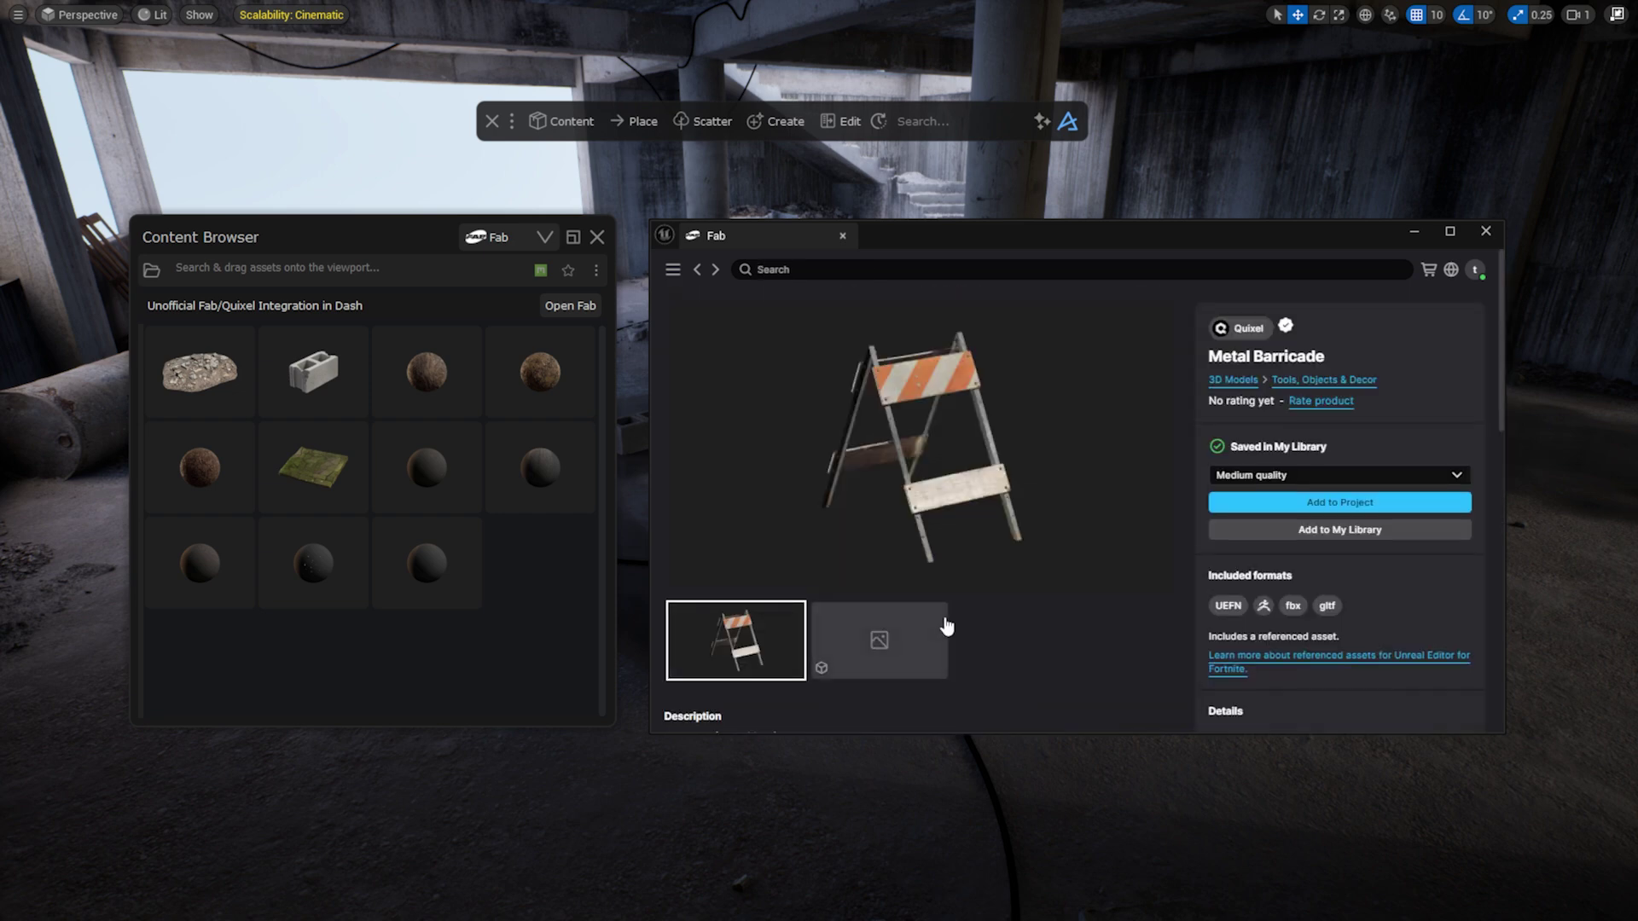
click(1252, 510)
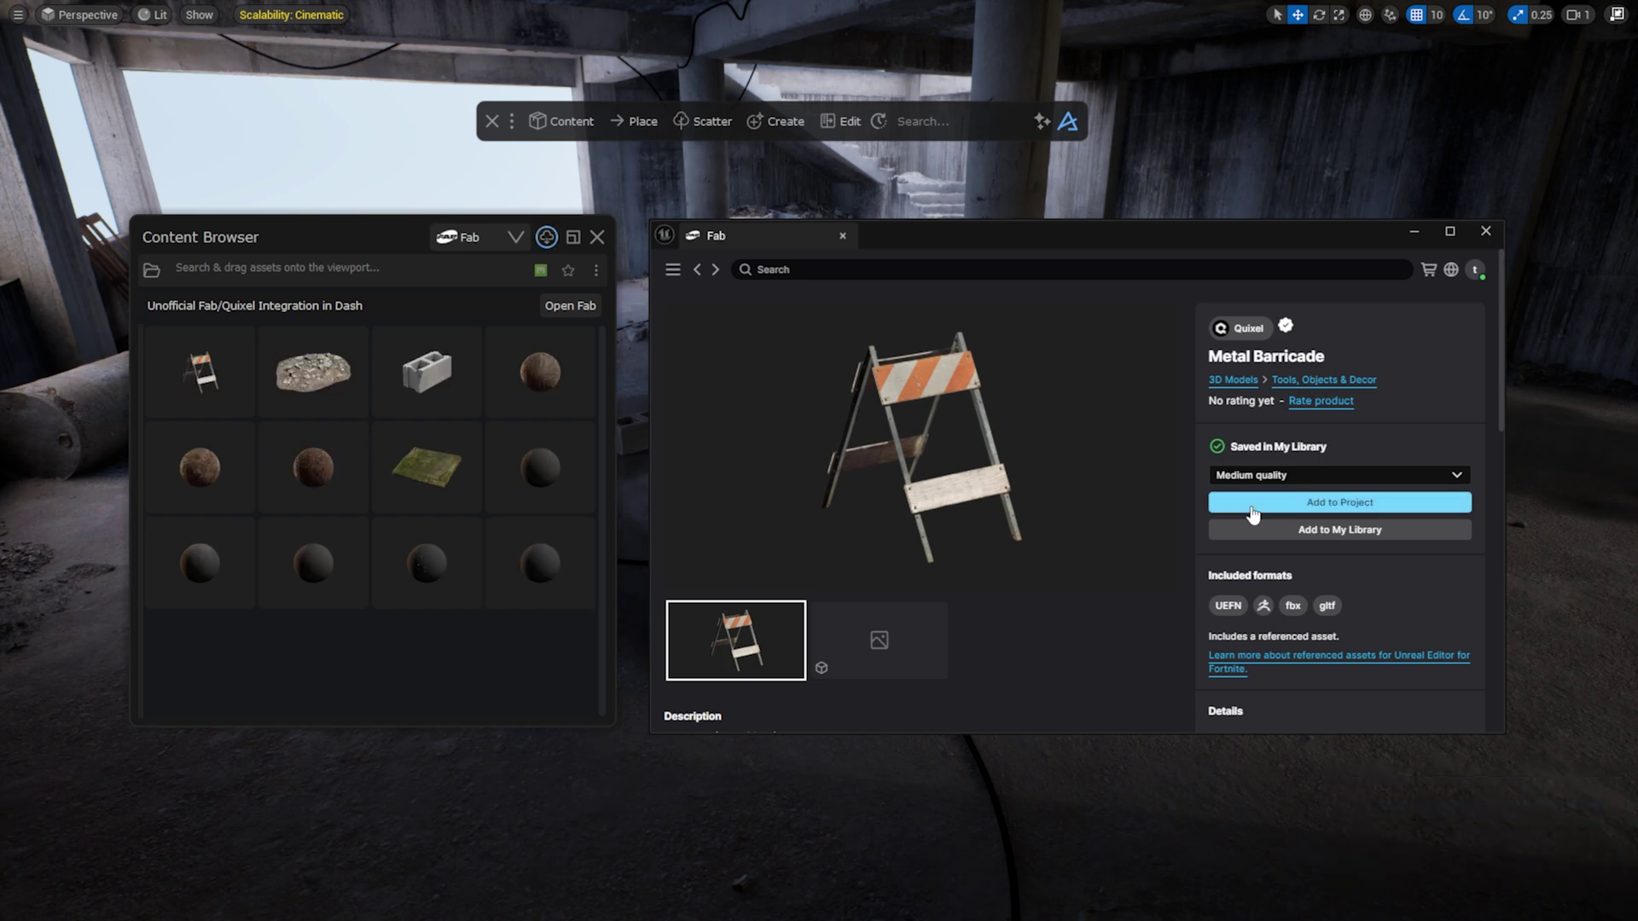
click(1414, 231)
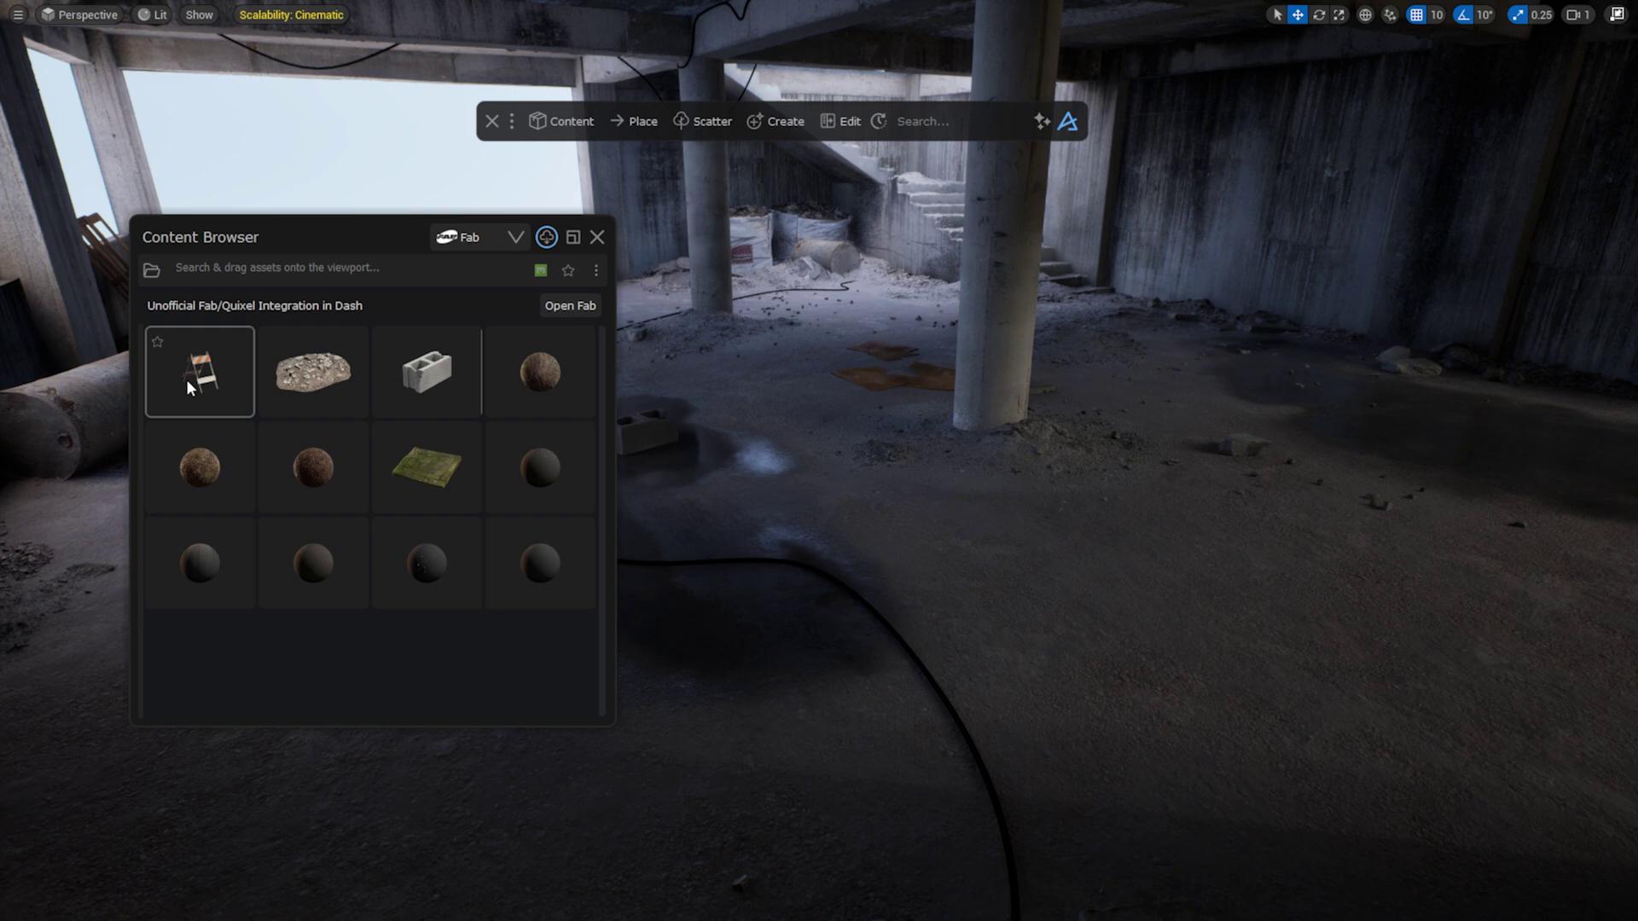
- Show the barricade's asset details and tags, search the browser for 'down', then clear the search
right_click(210, 386)
click(222, 394)
scroll(952, 586, down, 1)
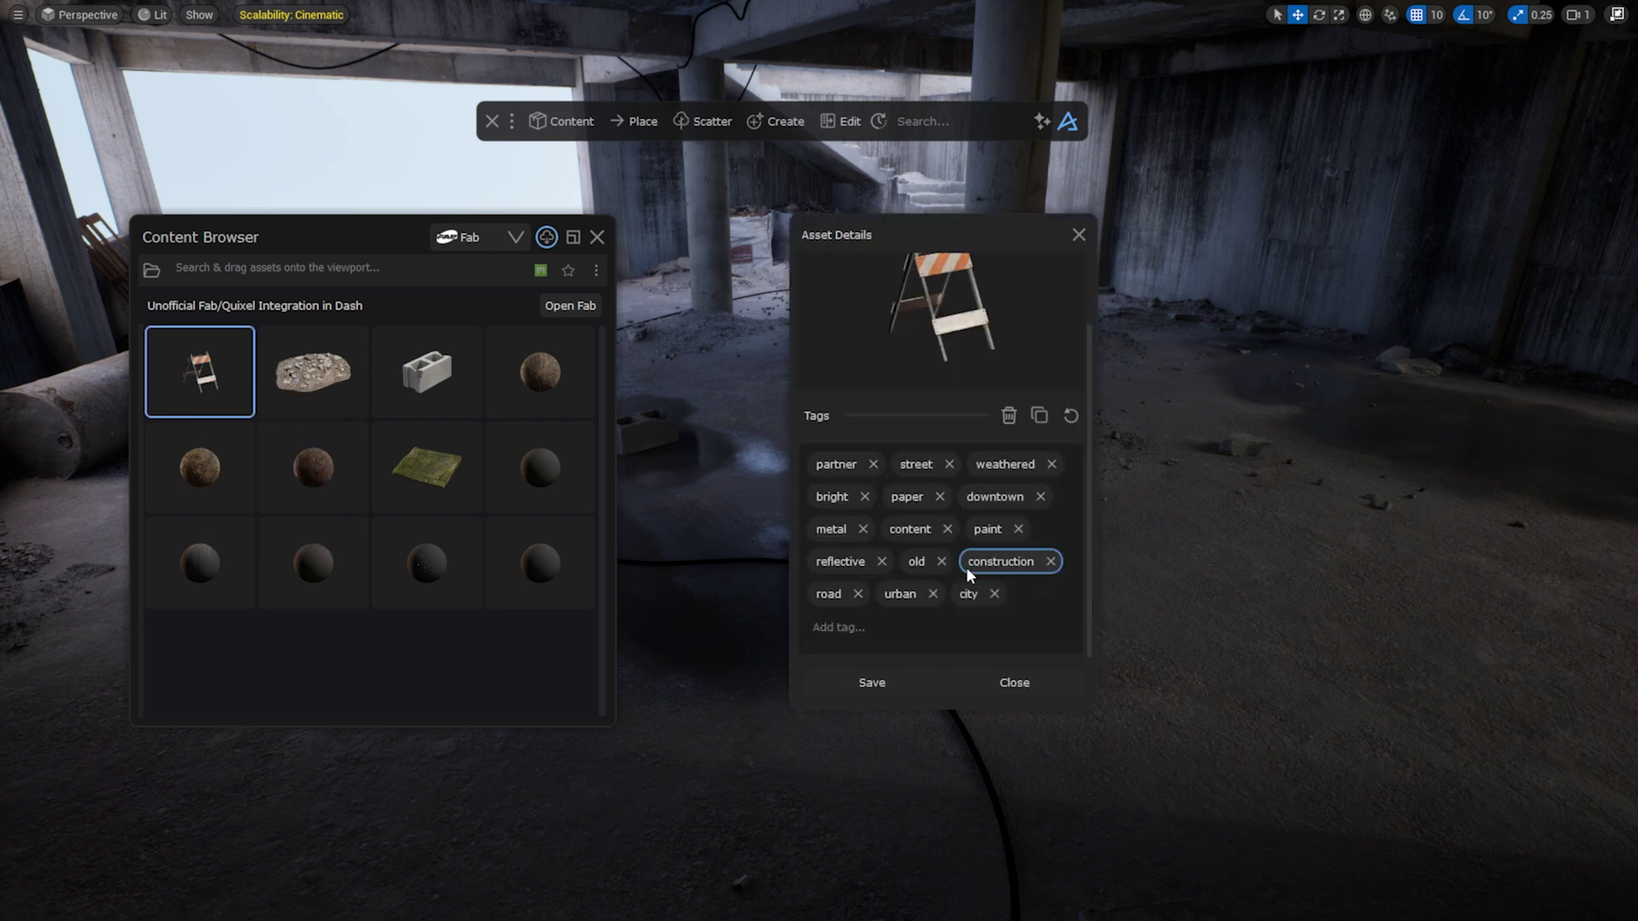
scroll(1023, 590, up, 1)
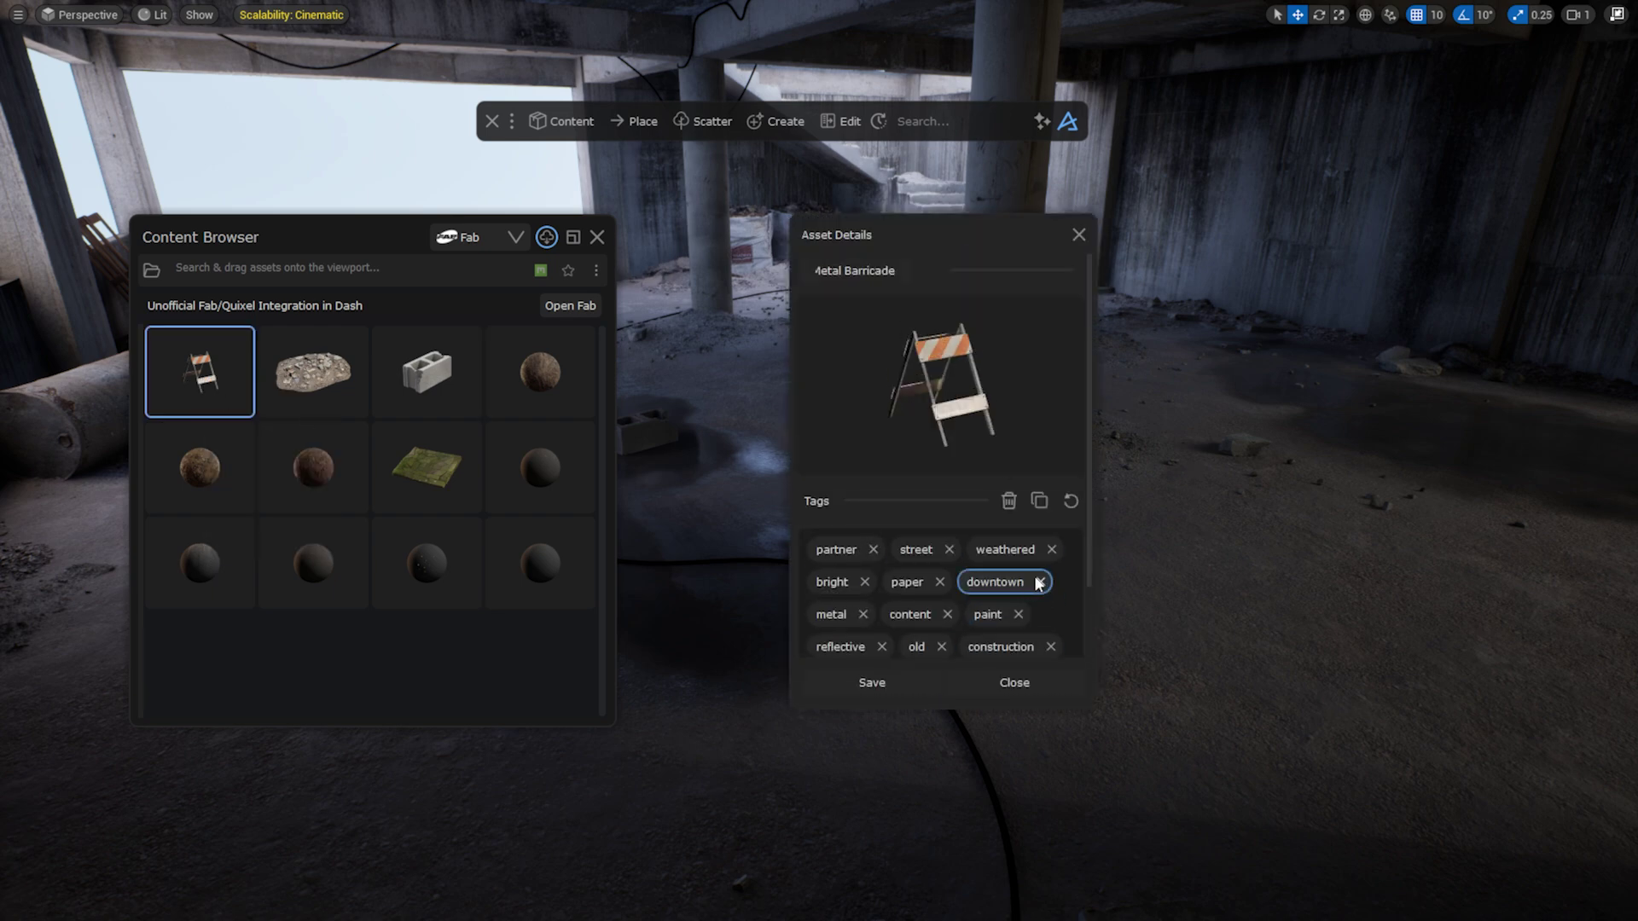
click(361, 271)
text(downtow)
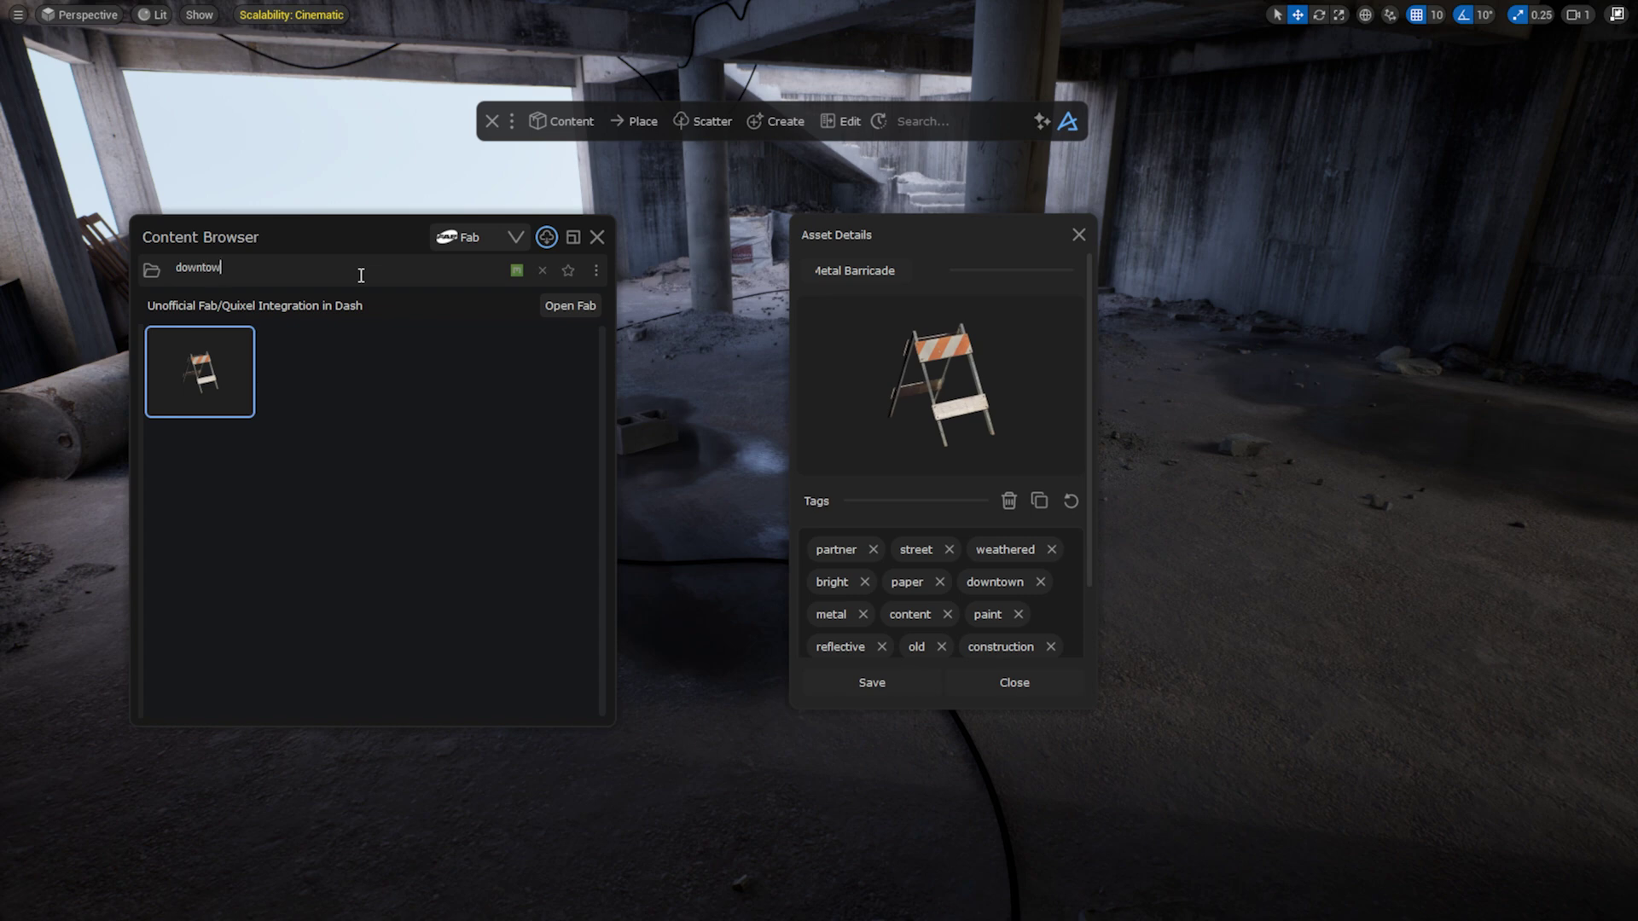
key(ctrl+a)
key(BackSpace)
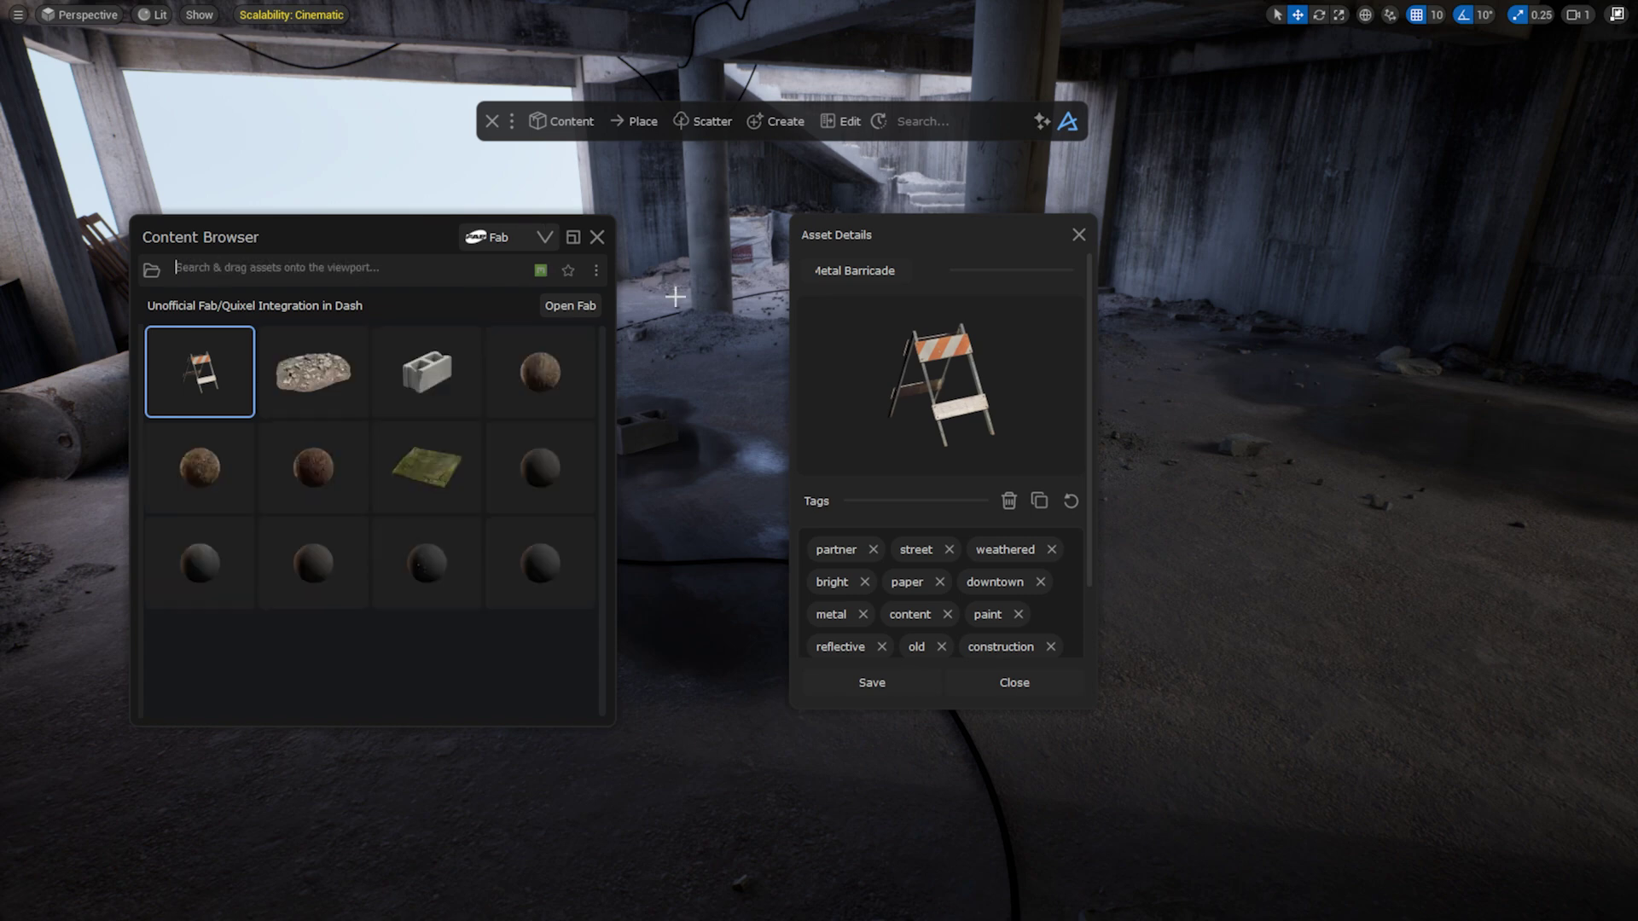
- Place the barricade right of the pillar, tint it green (hue 0.44, saturation 0.84, brightness 1.63), then slide it sideways
click(1079, 235)
drag(205, 384, 1200, 543)
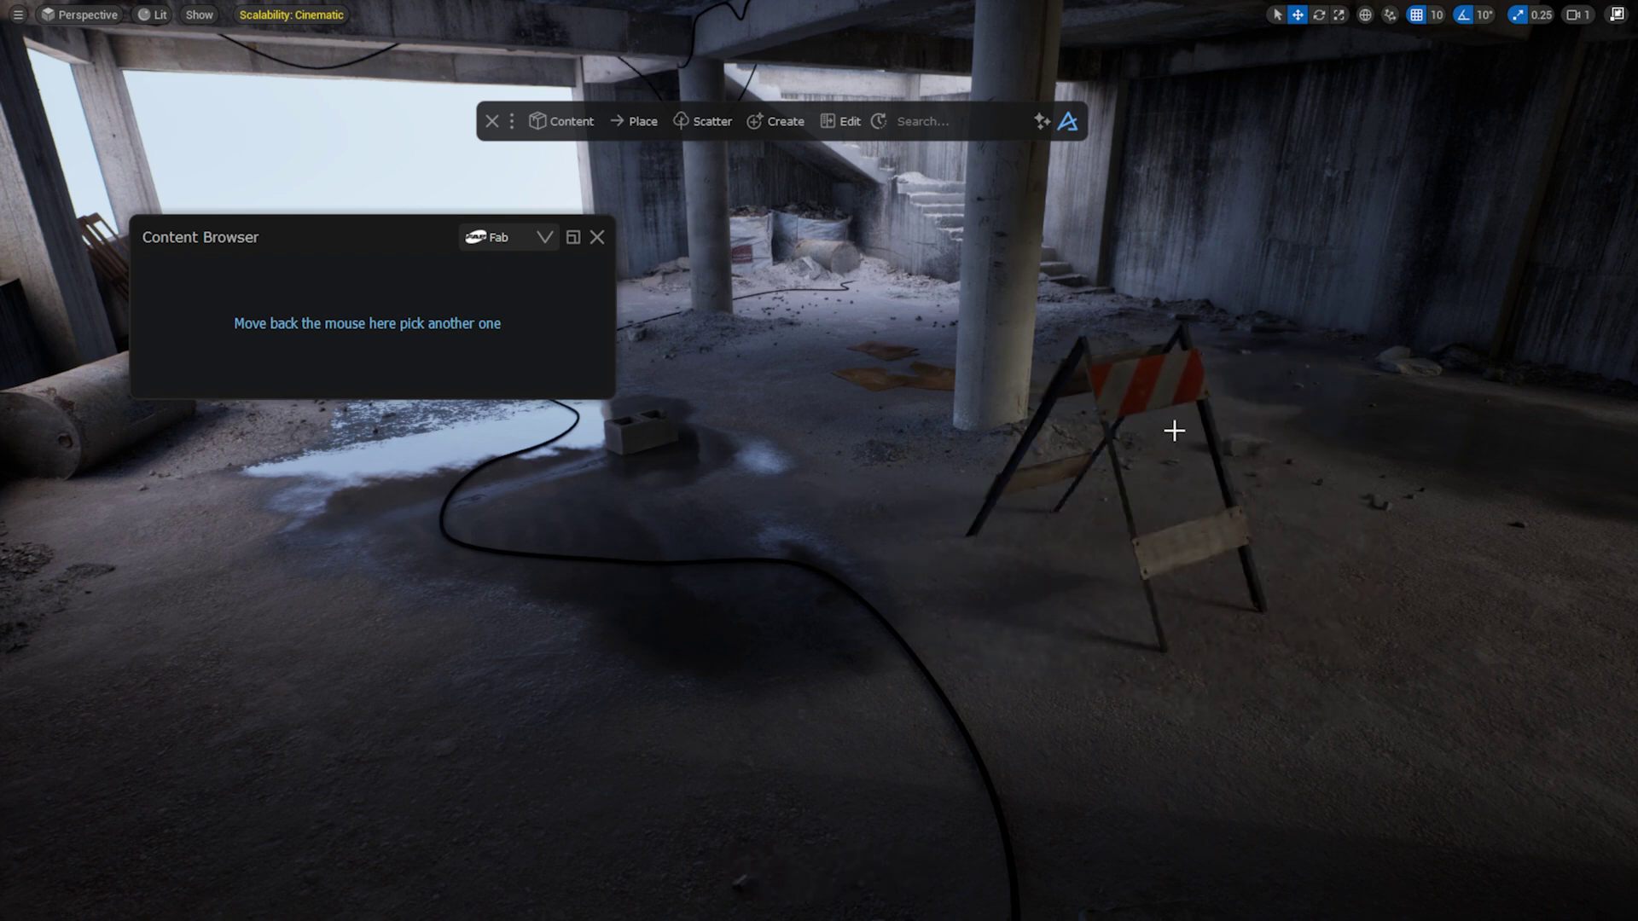
click(836, 121)
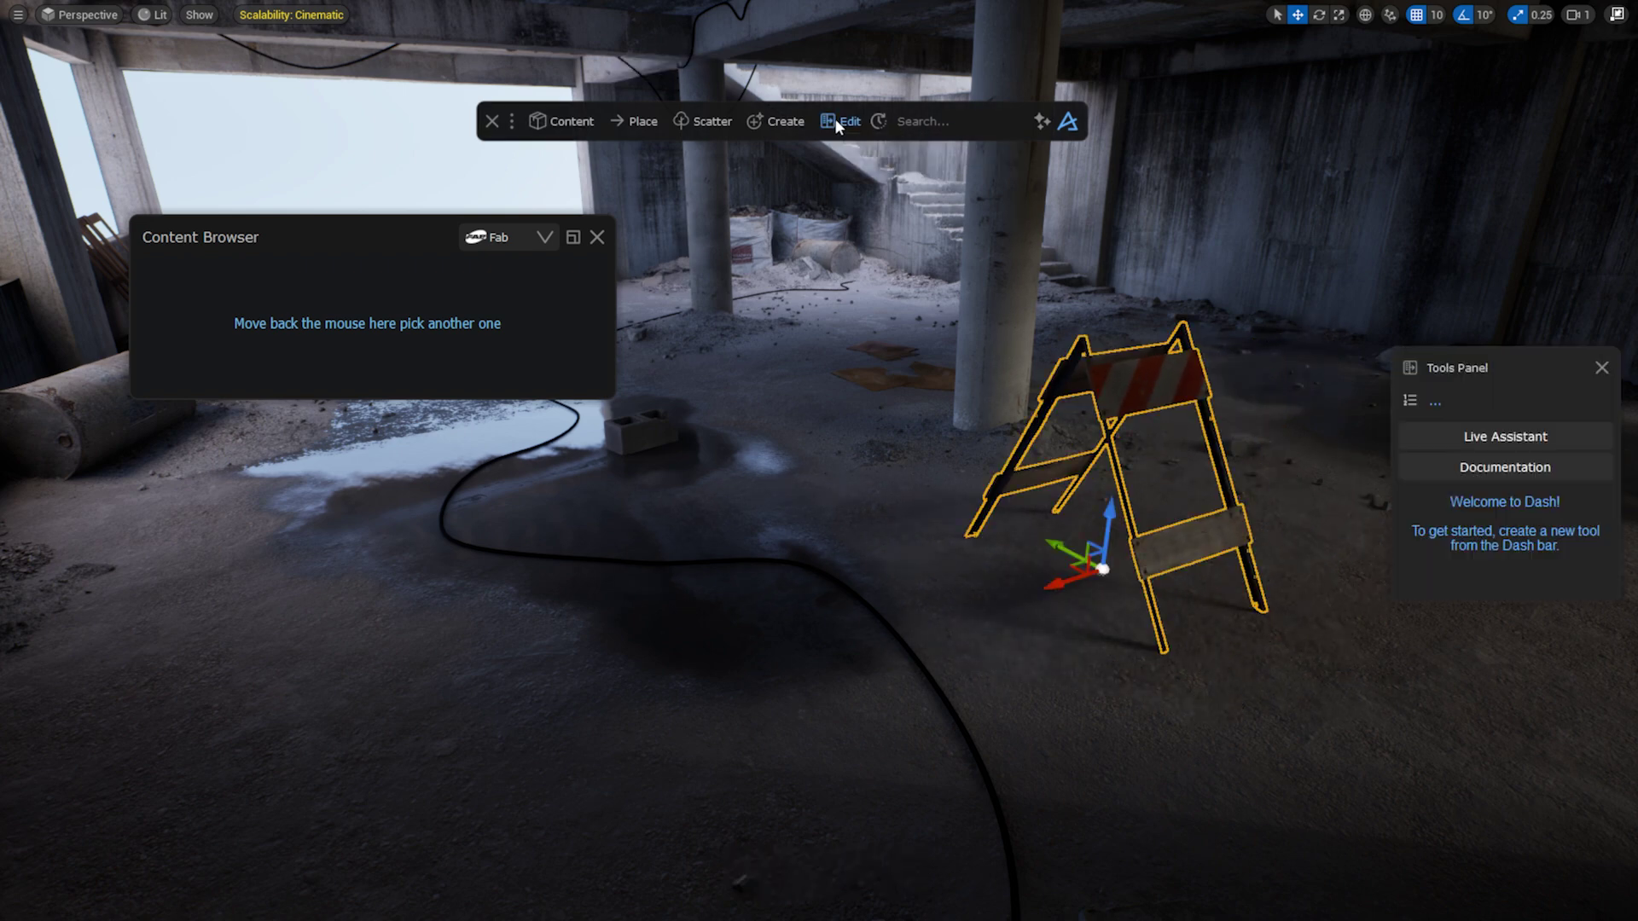
click(1408, 401)
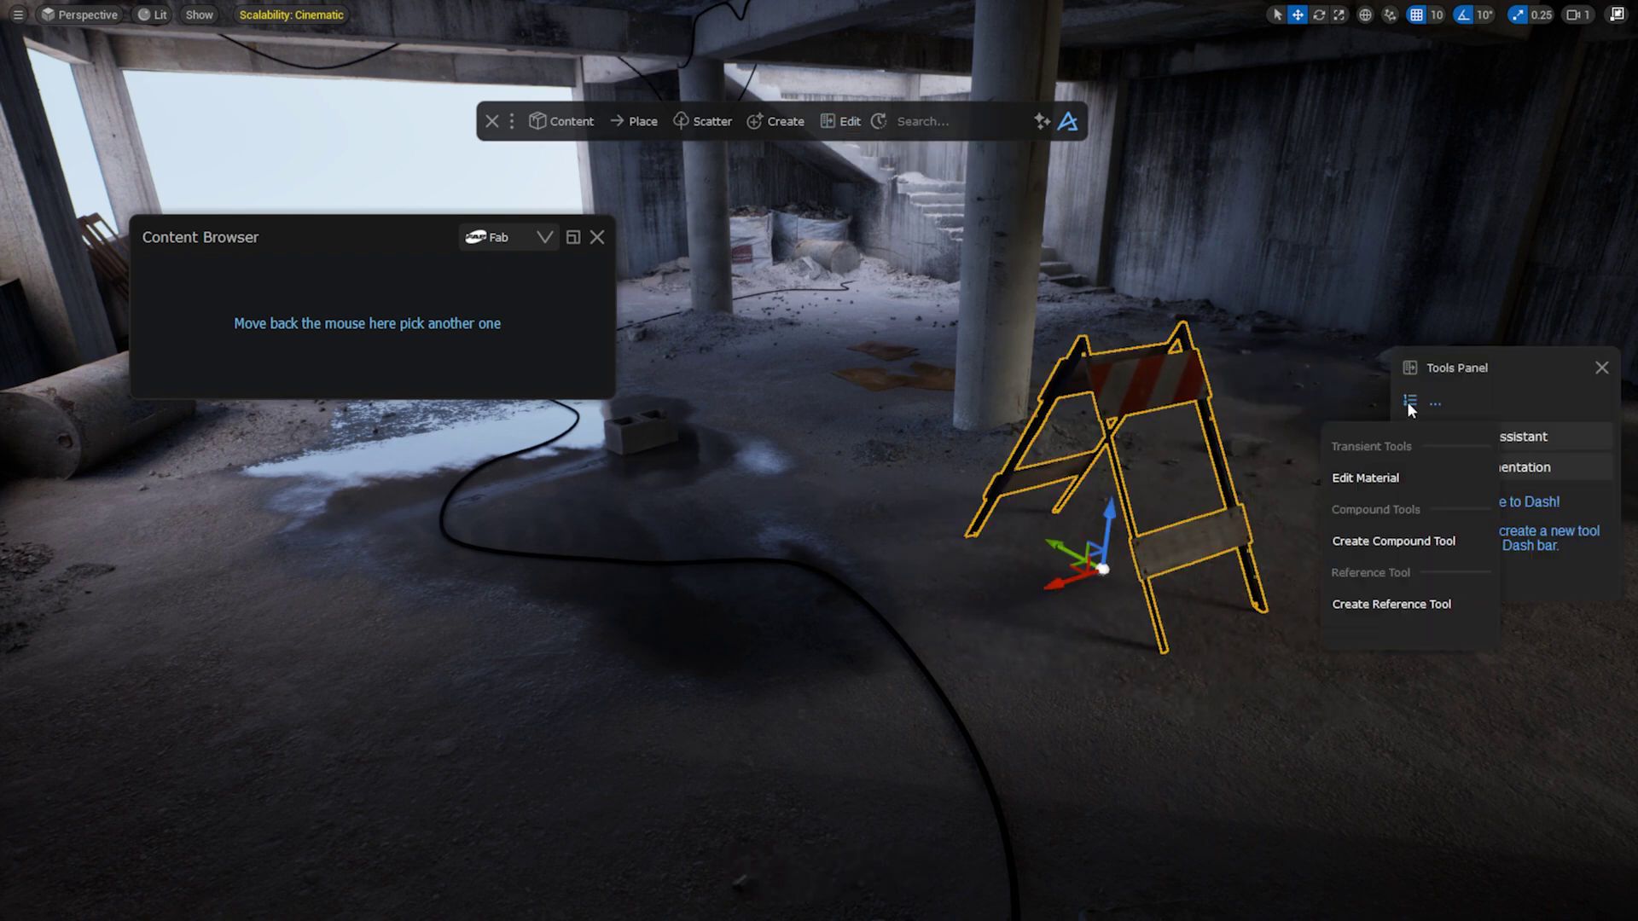
click(1419, 484)
drag(1493, 402, 1514, 466)
mouse_move(1528, 565)
mouse_down()
mouse_move(1482, 563)
mouse_move(1533, 570)
mouse_up()
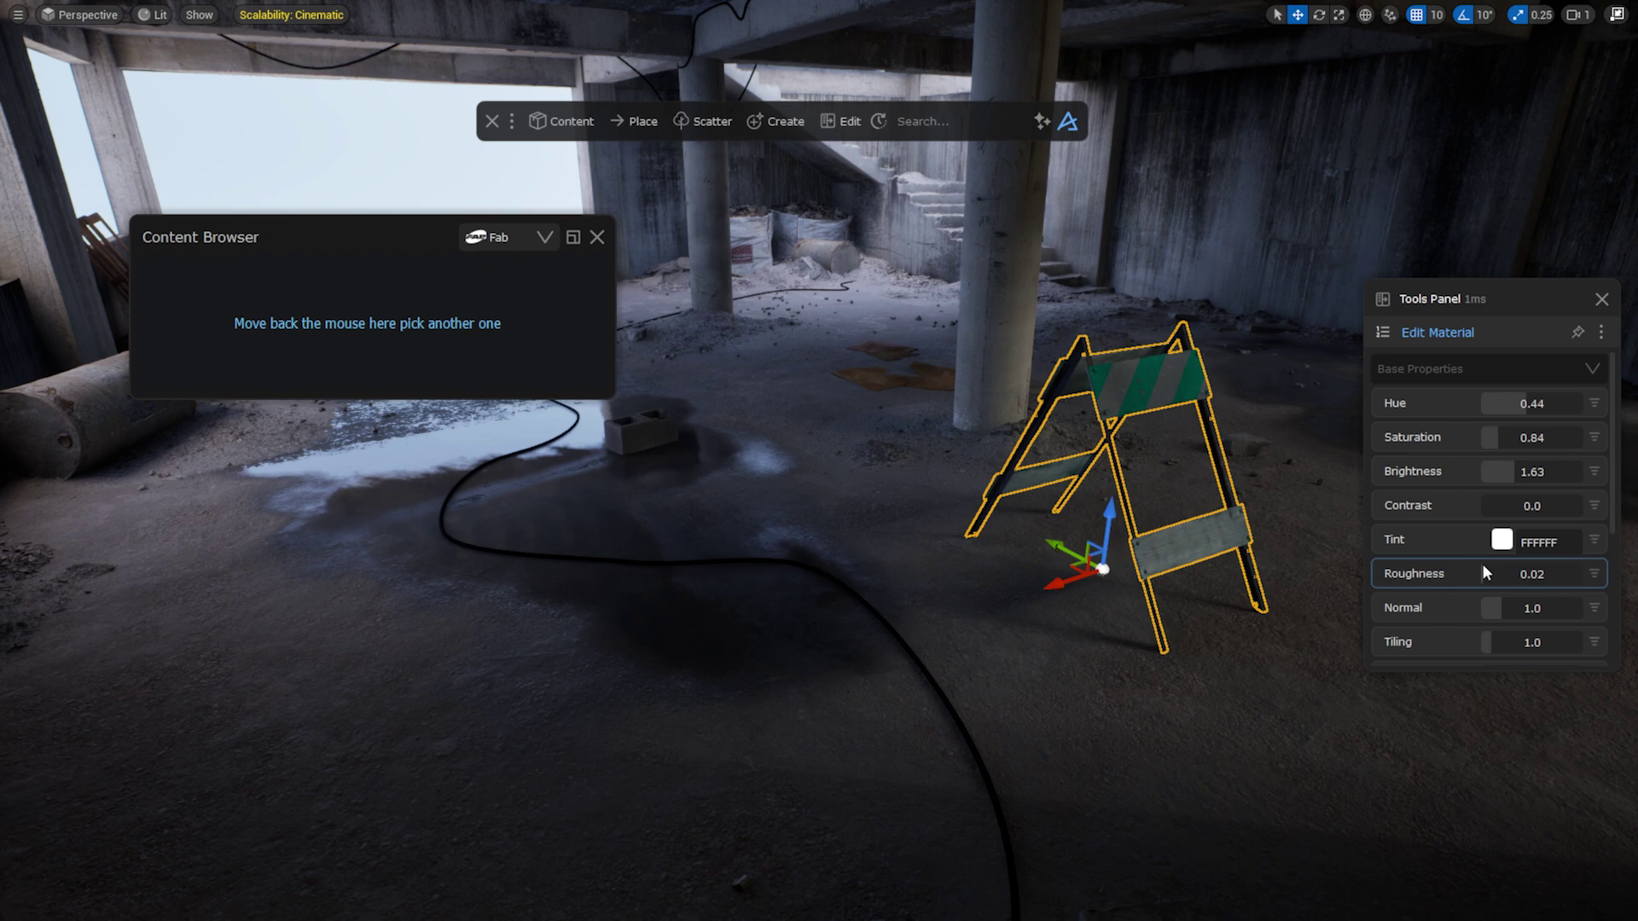
click(1603, 301)
drag(1067, 589, 1222, 570)
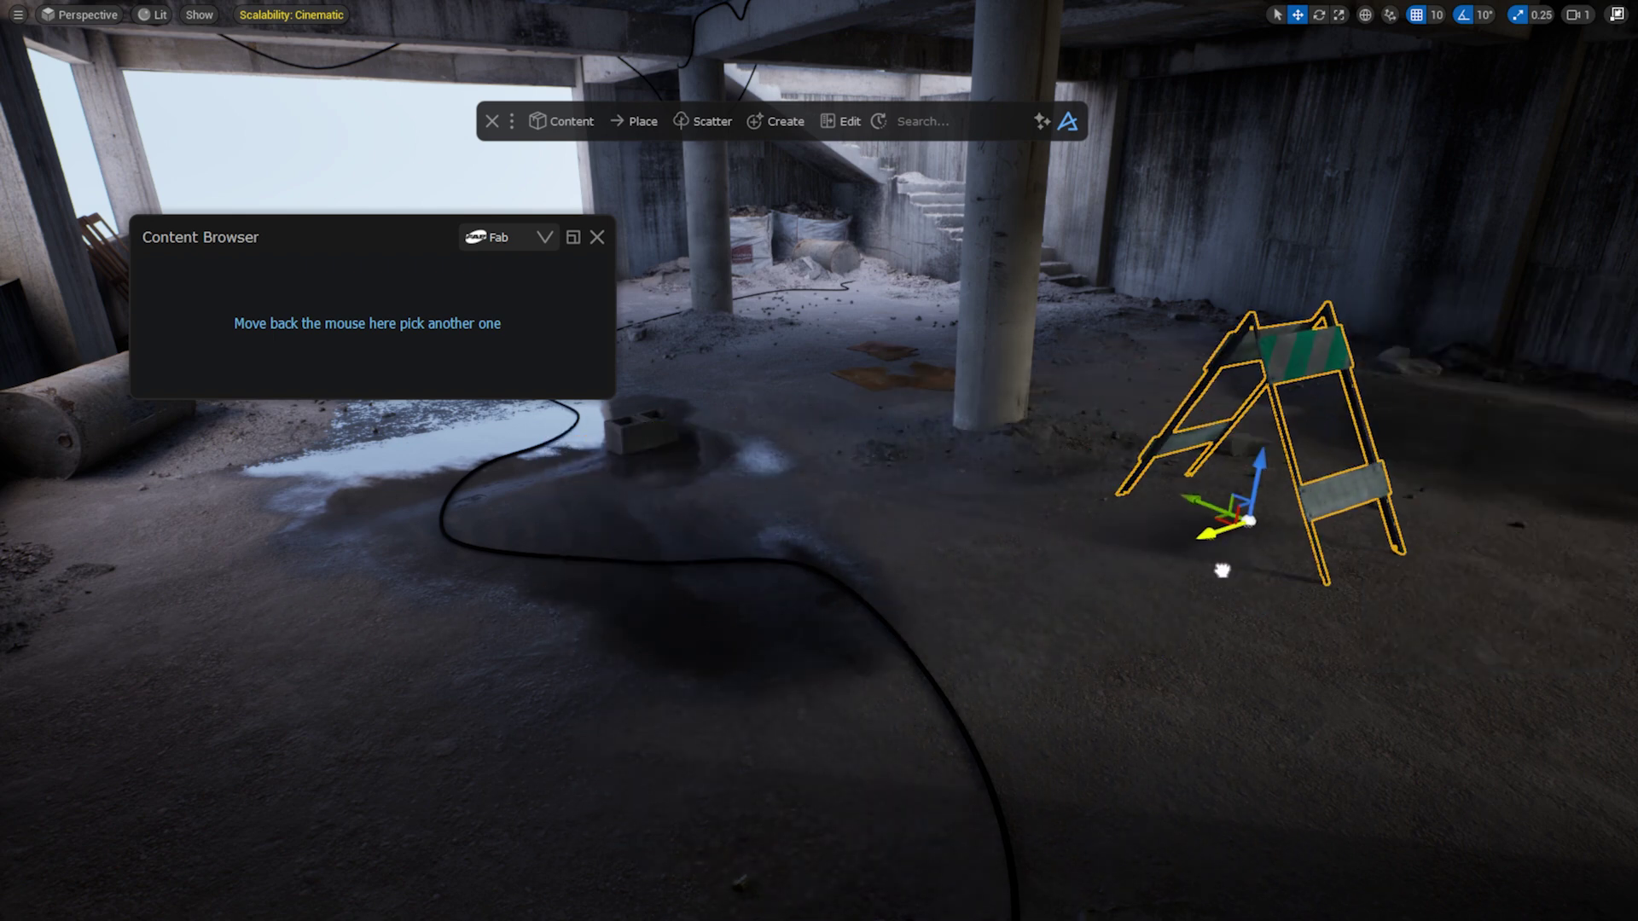
- Search Fab for concrete 3D models and add the Broken Concrete Slab to the project
click(1222, 570)
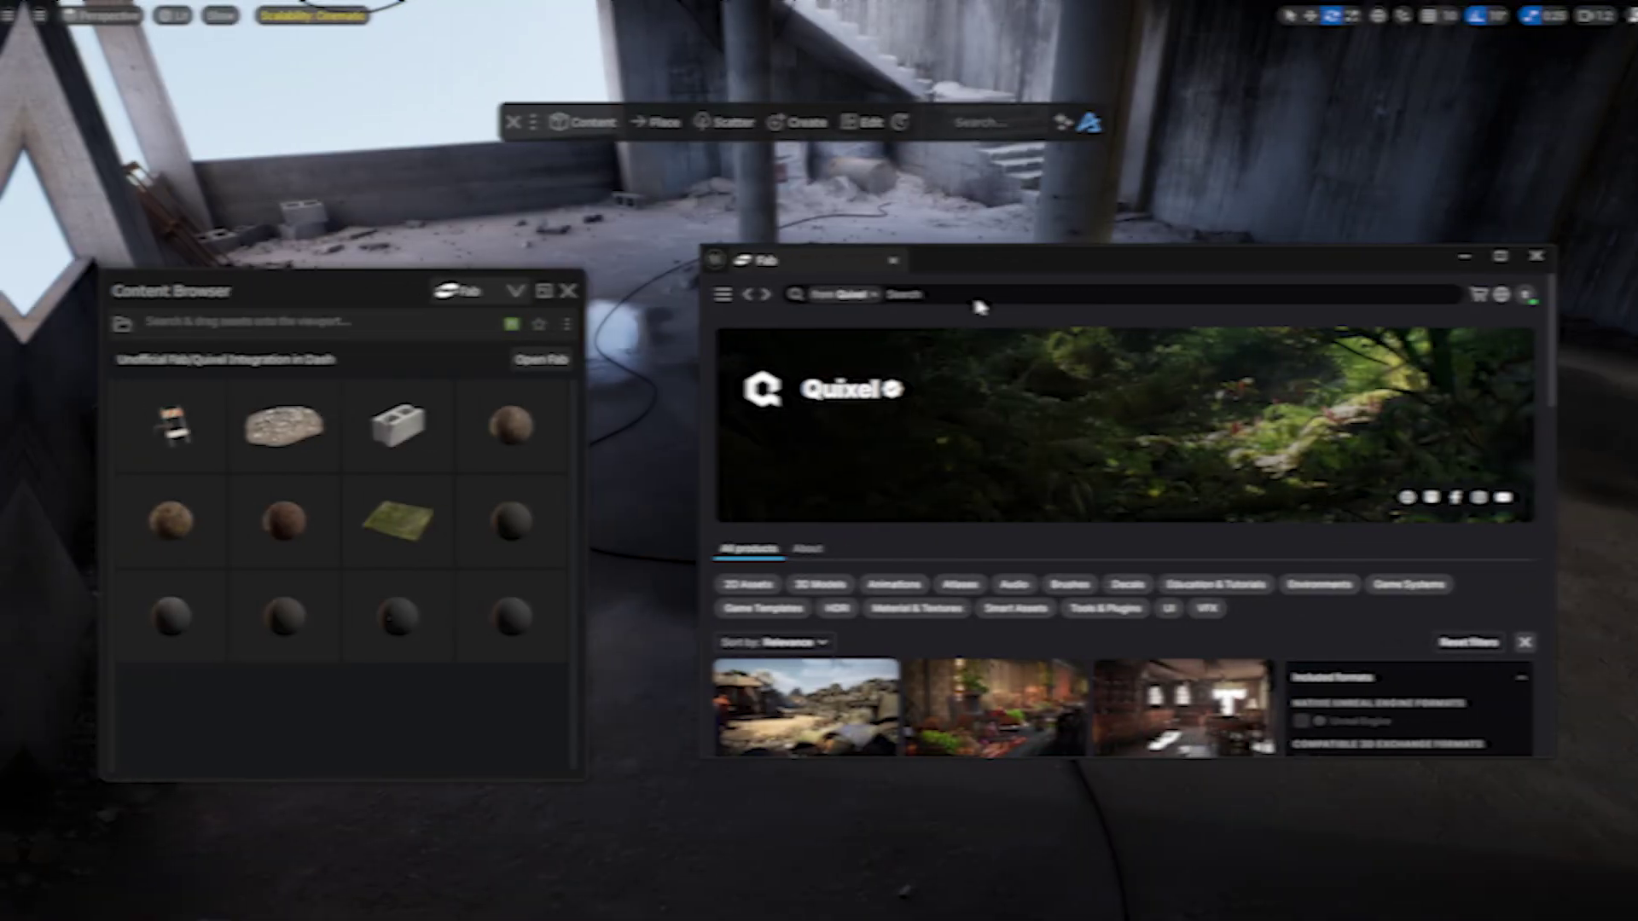
click(952, 293)
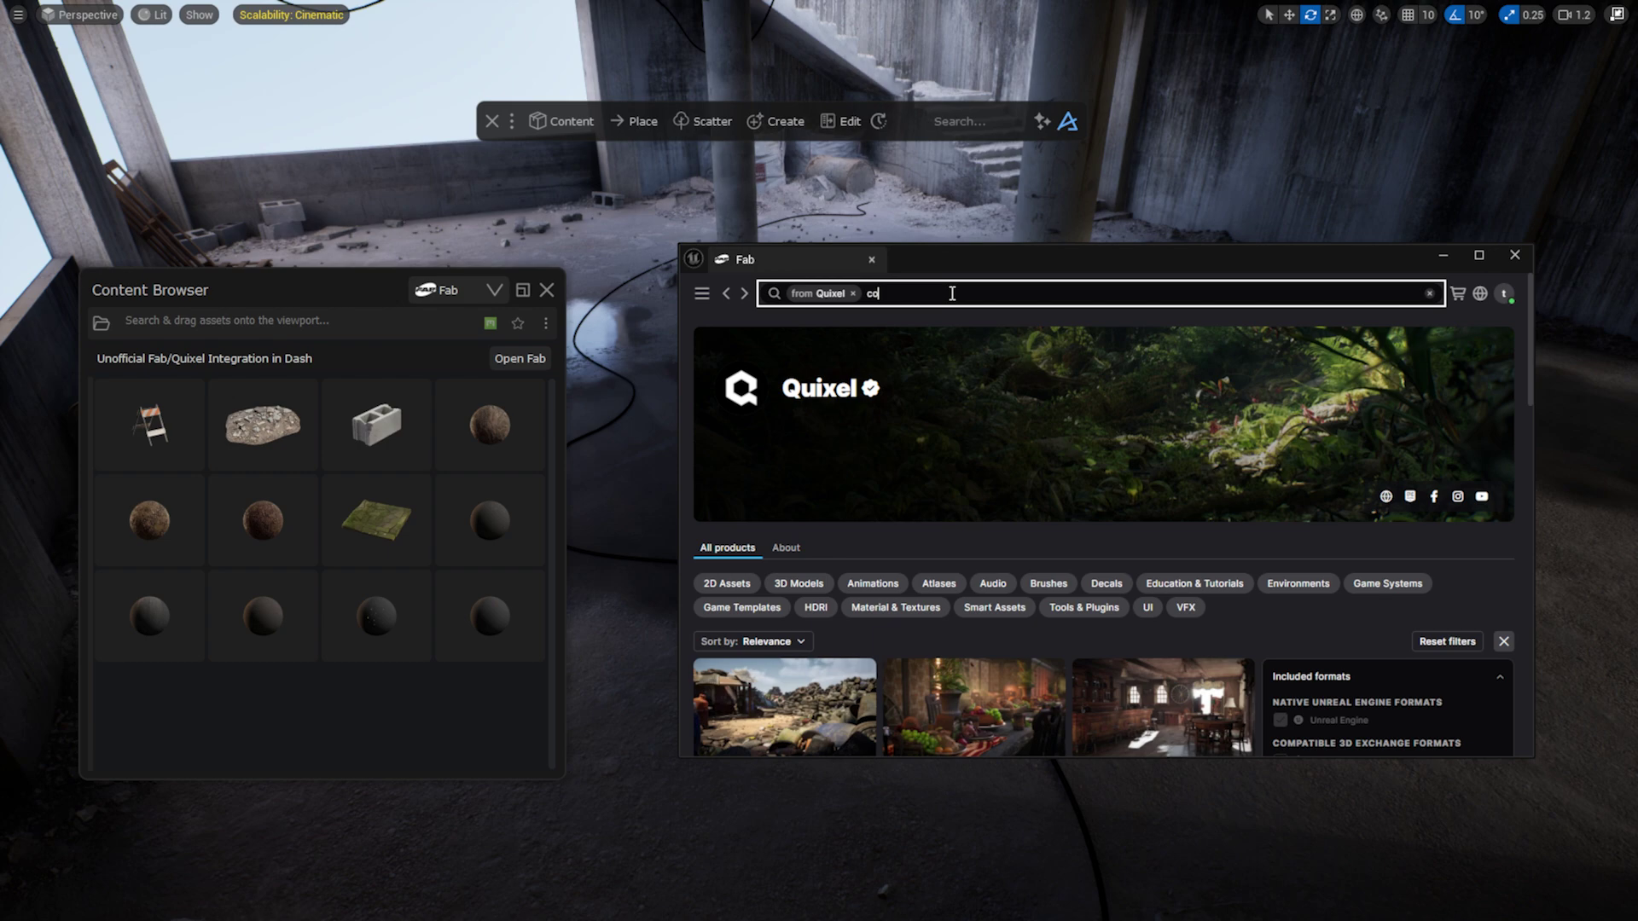
key(Return)
click(797, 583)
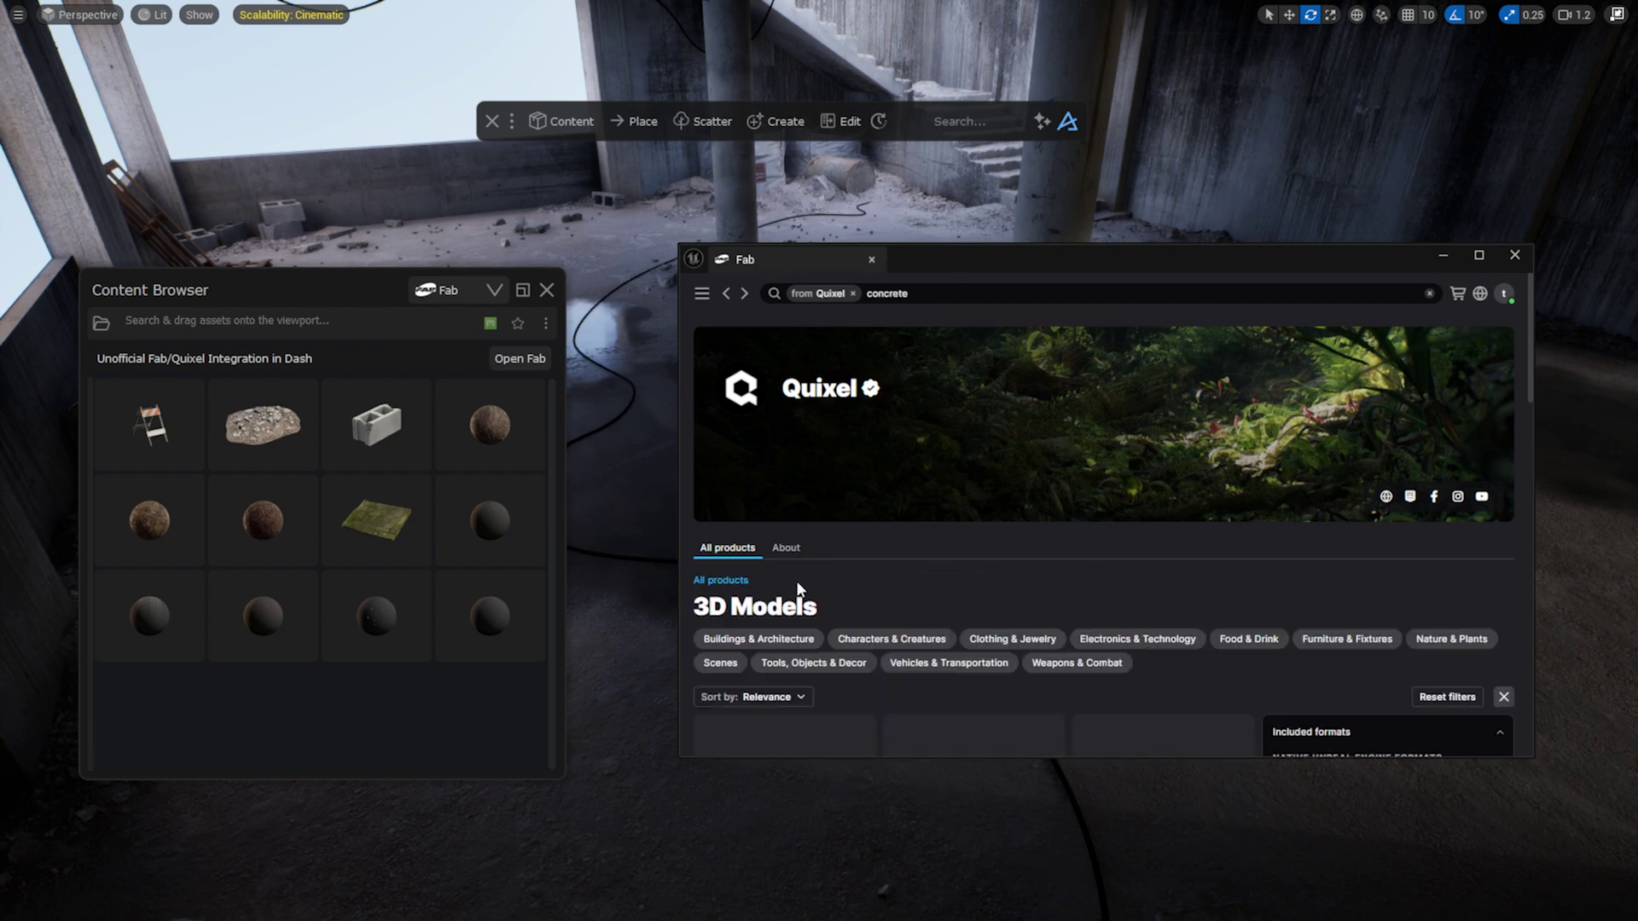
scroll(917, 516, down, 4)
scroll(917, 516, down, 5)
click(1157, 424)
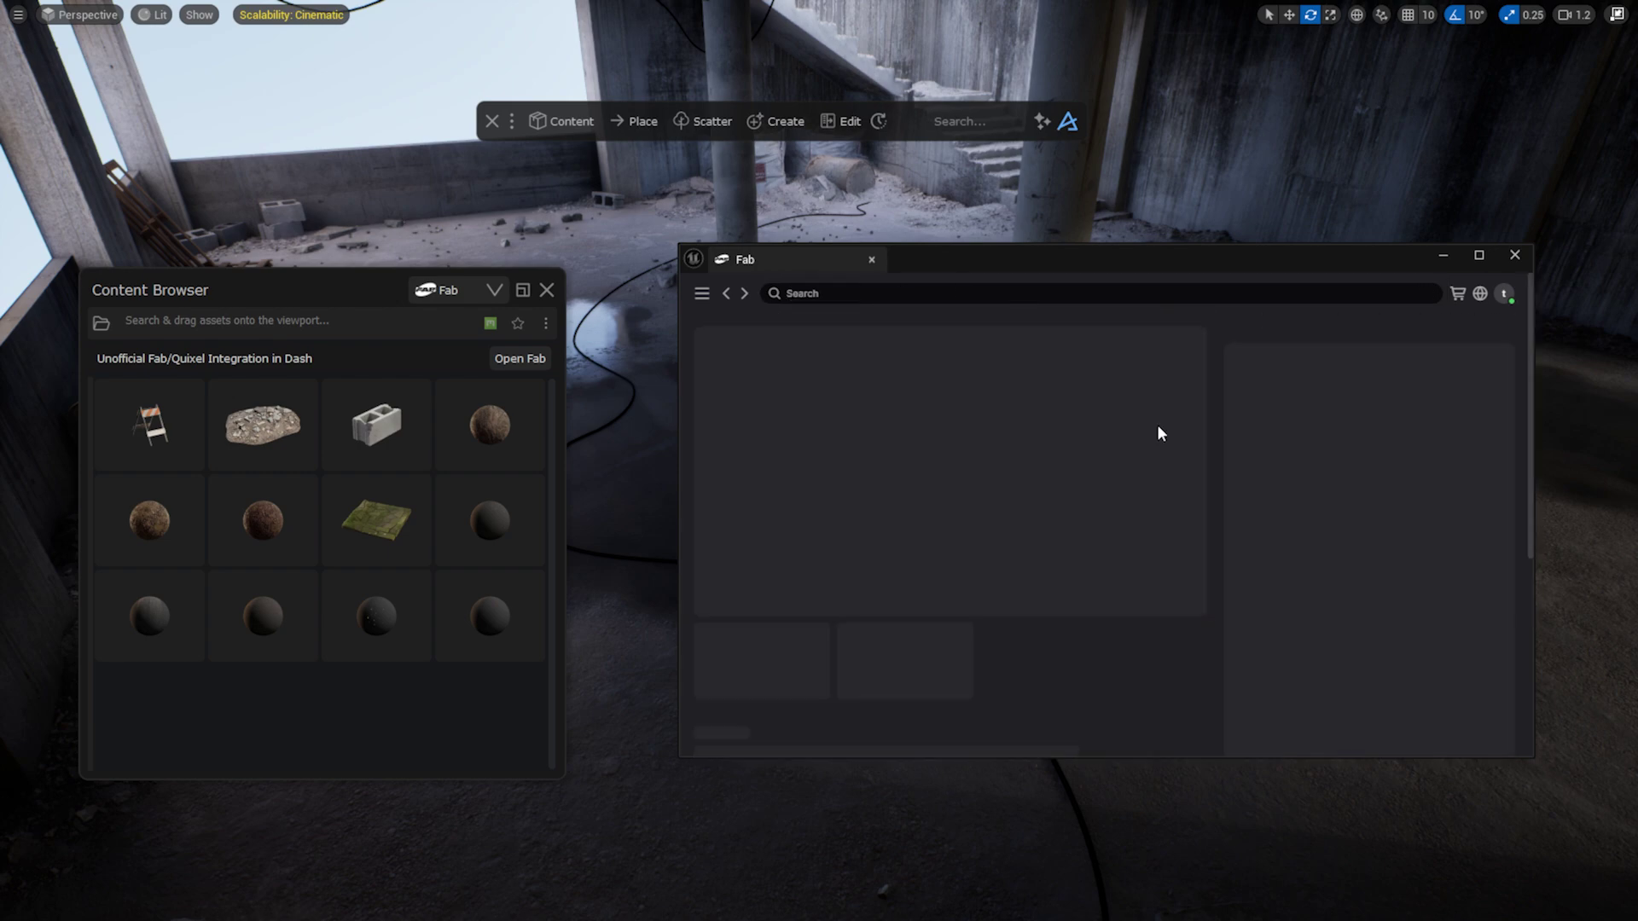
click(1311, 540)
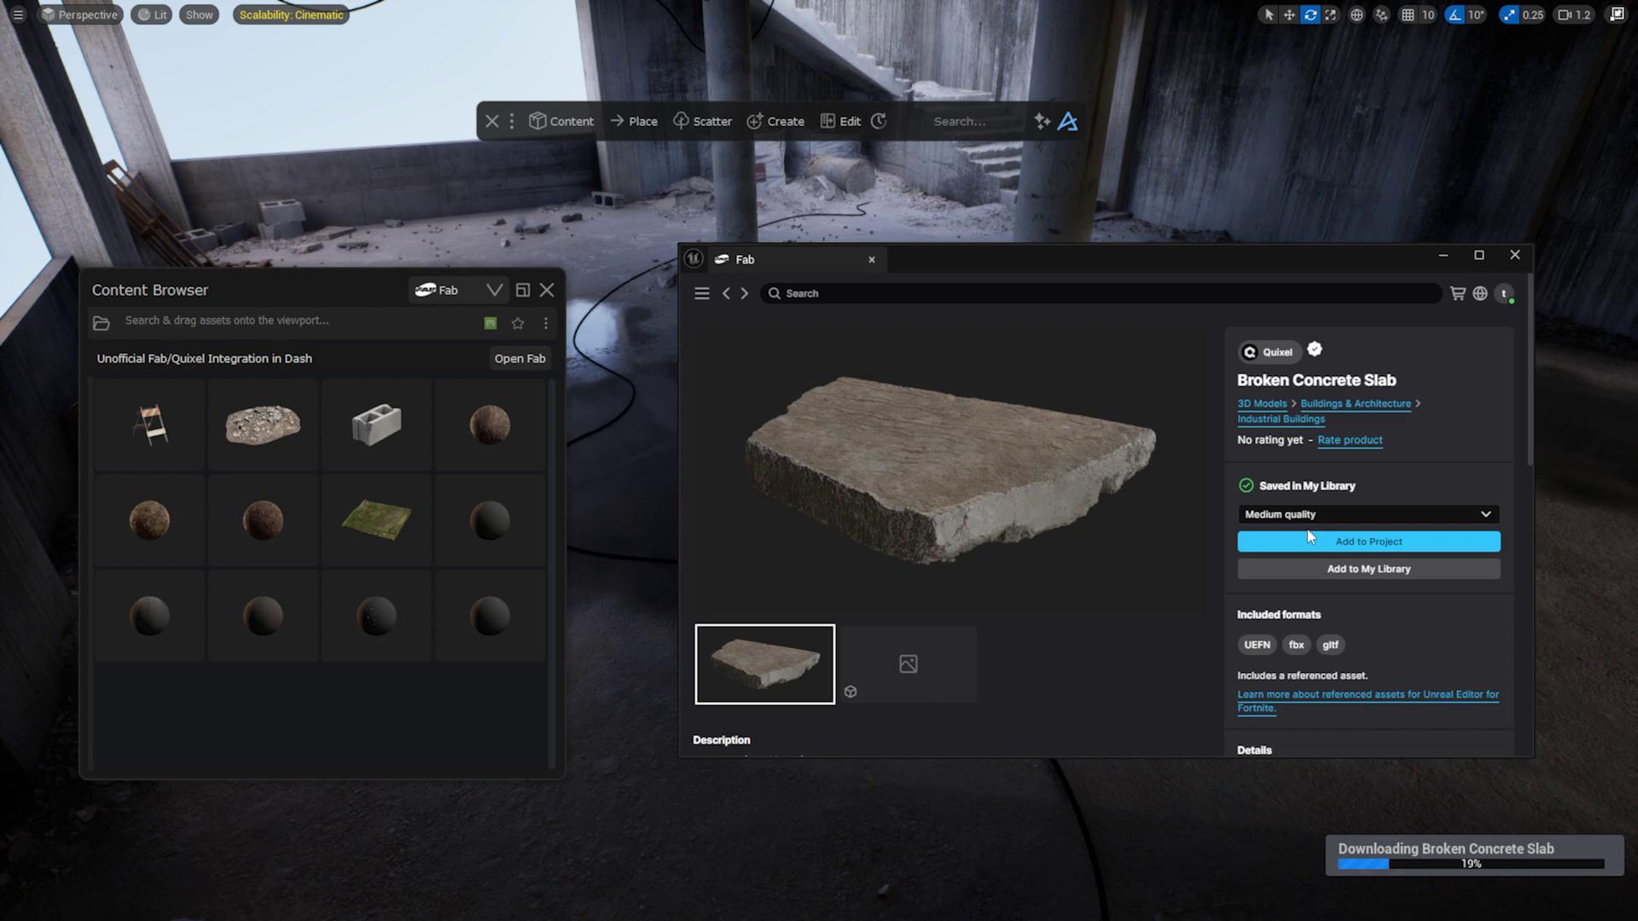
click(1515, 255)
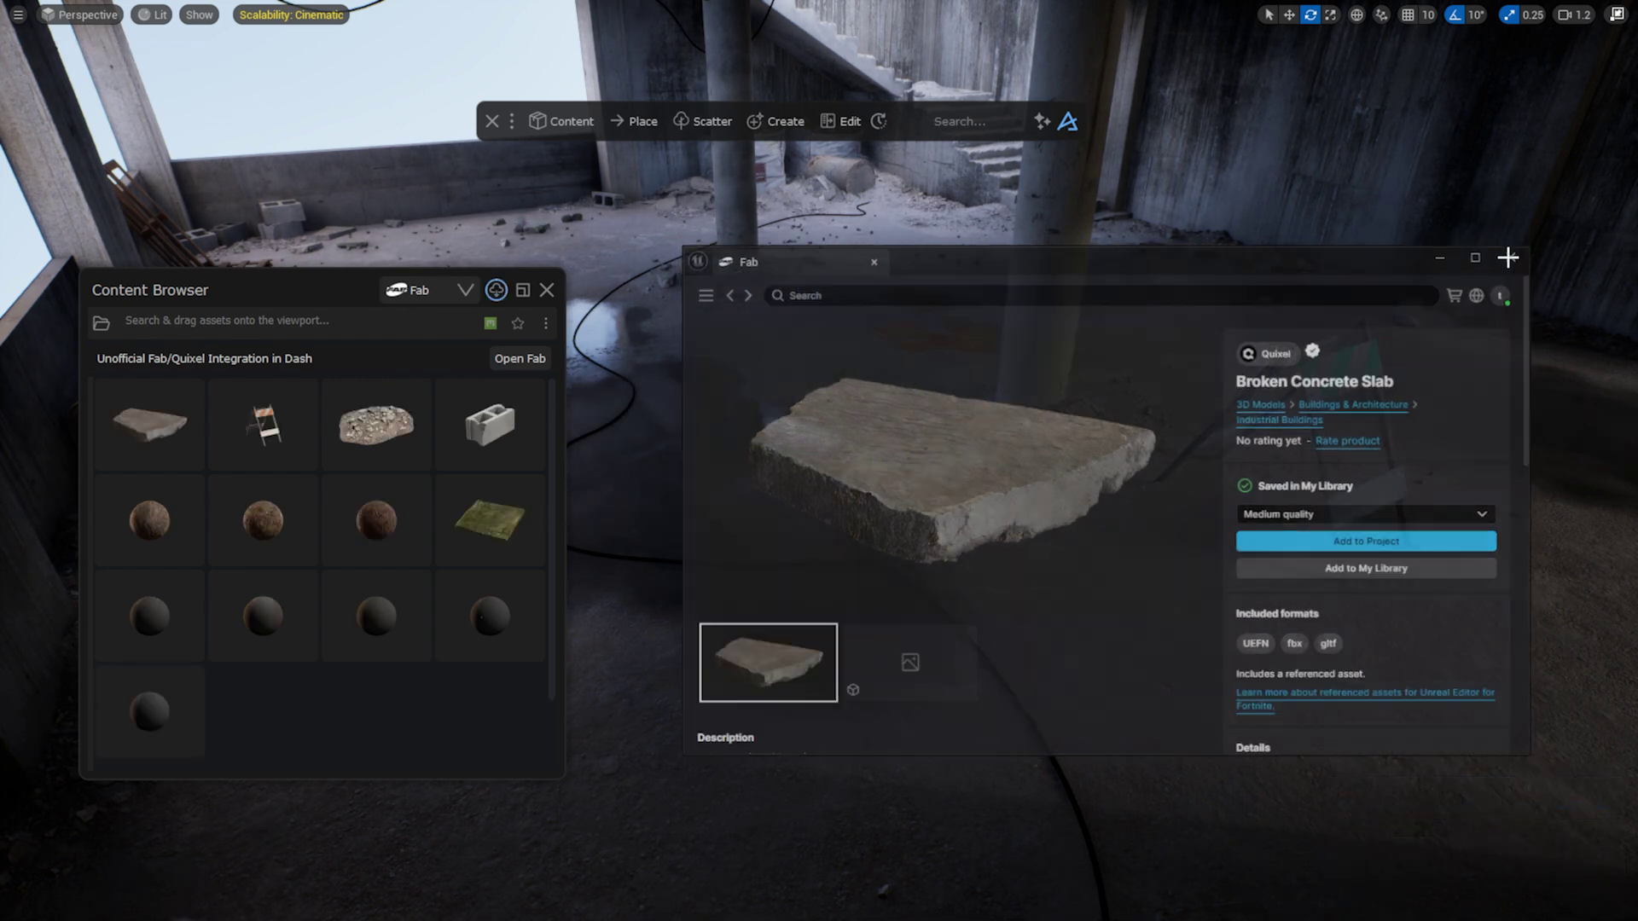
- Physics-paint two piles of broken concrete slabs onto the floor near the pillar
mouse_move(147, 441)
mouse_down()
mouse_move(862, 482)
mouse_move(915, 469)
mouse_up()
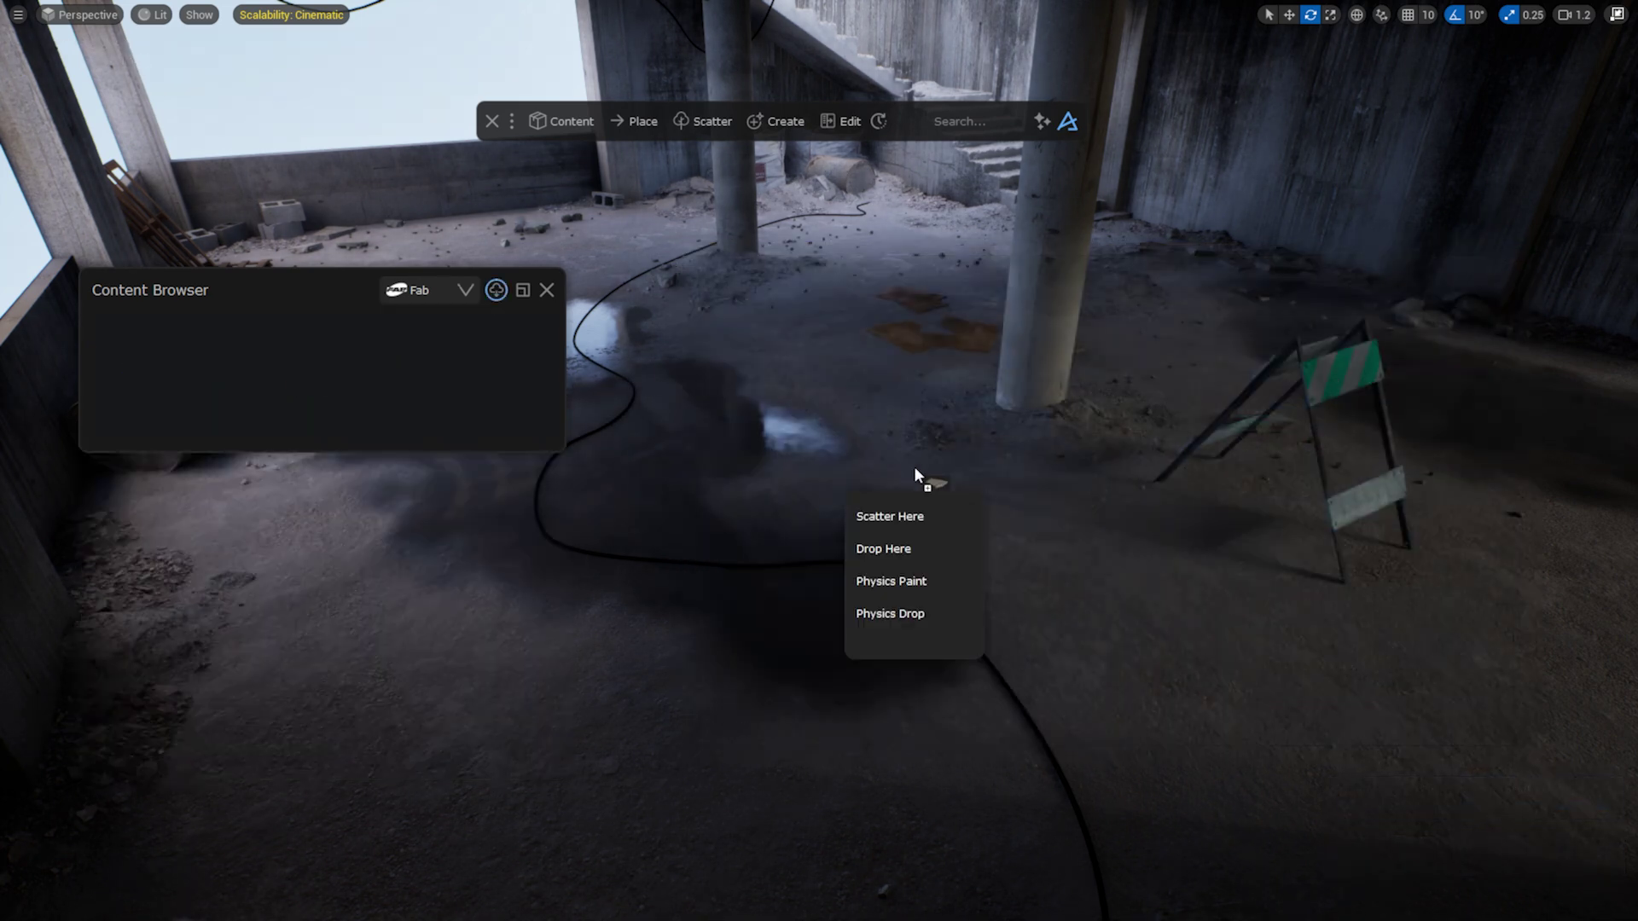
click(940, 578)
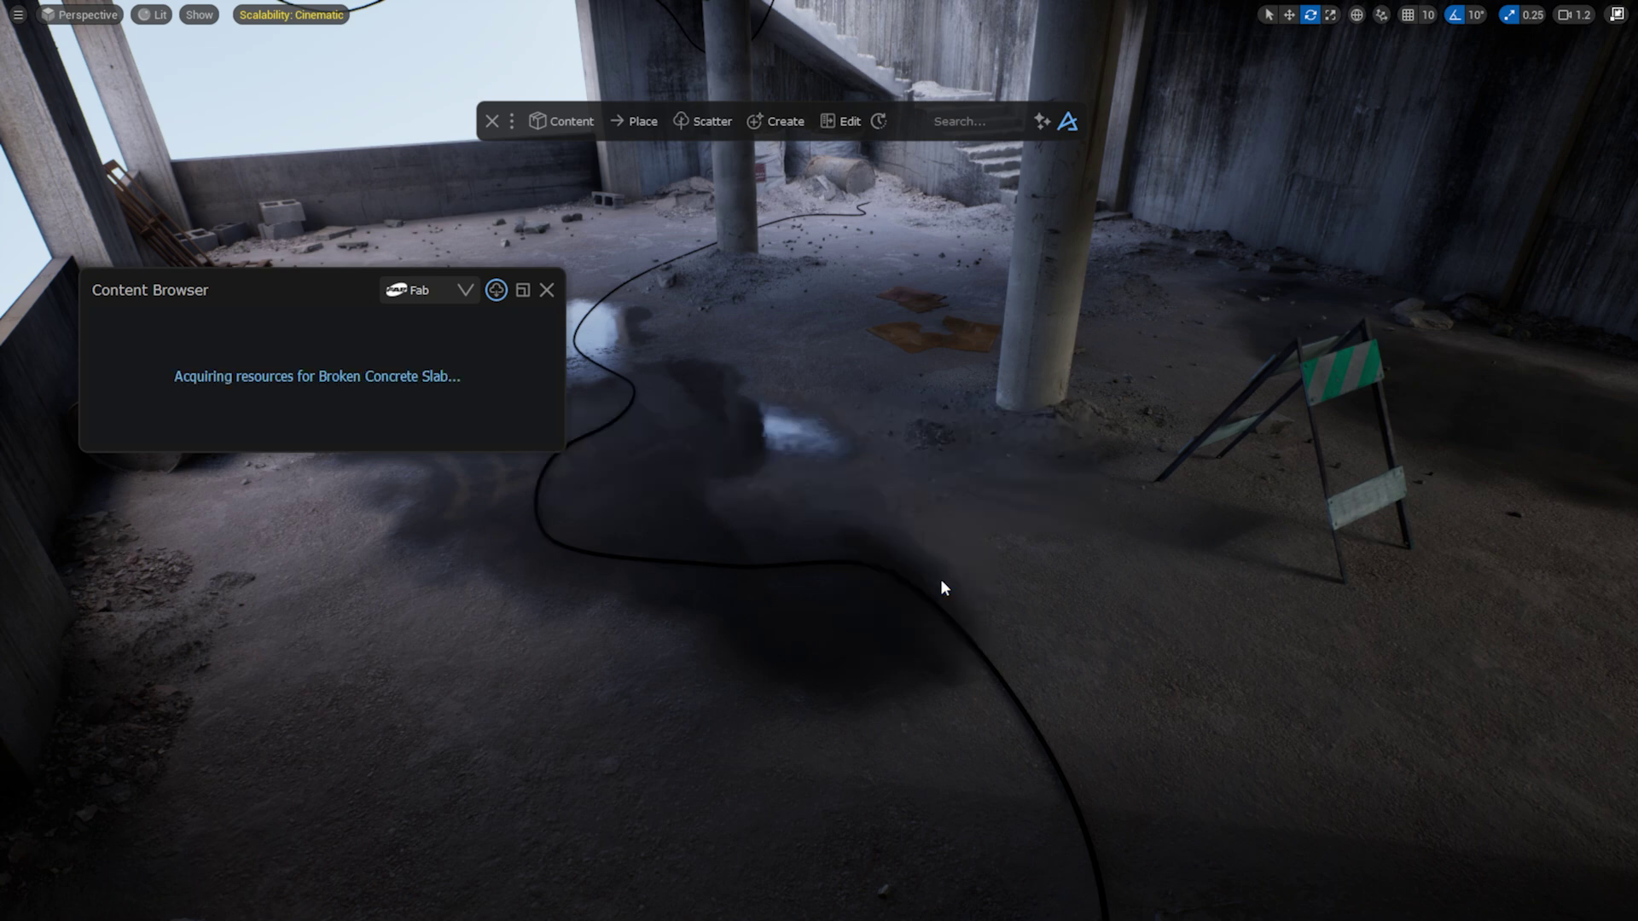
drag(987, 505, 874, 461)
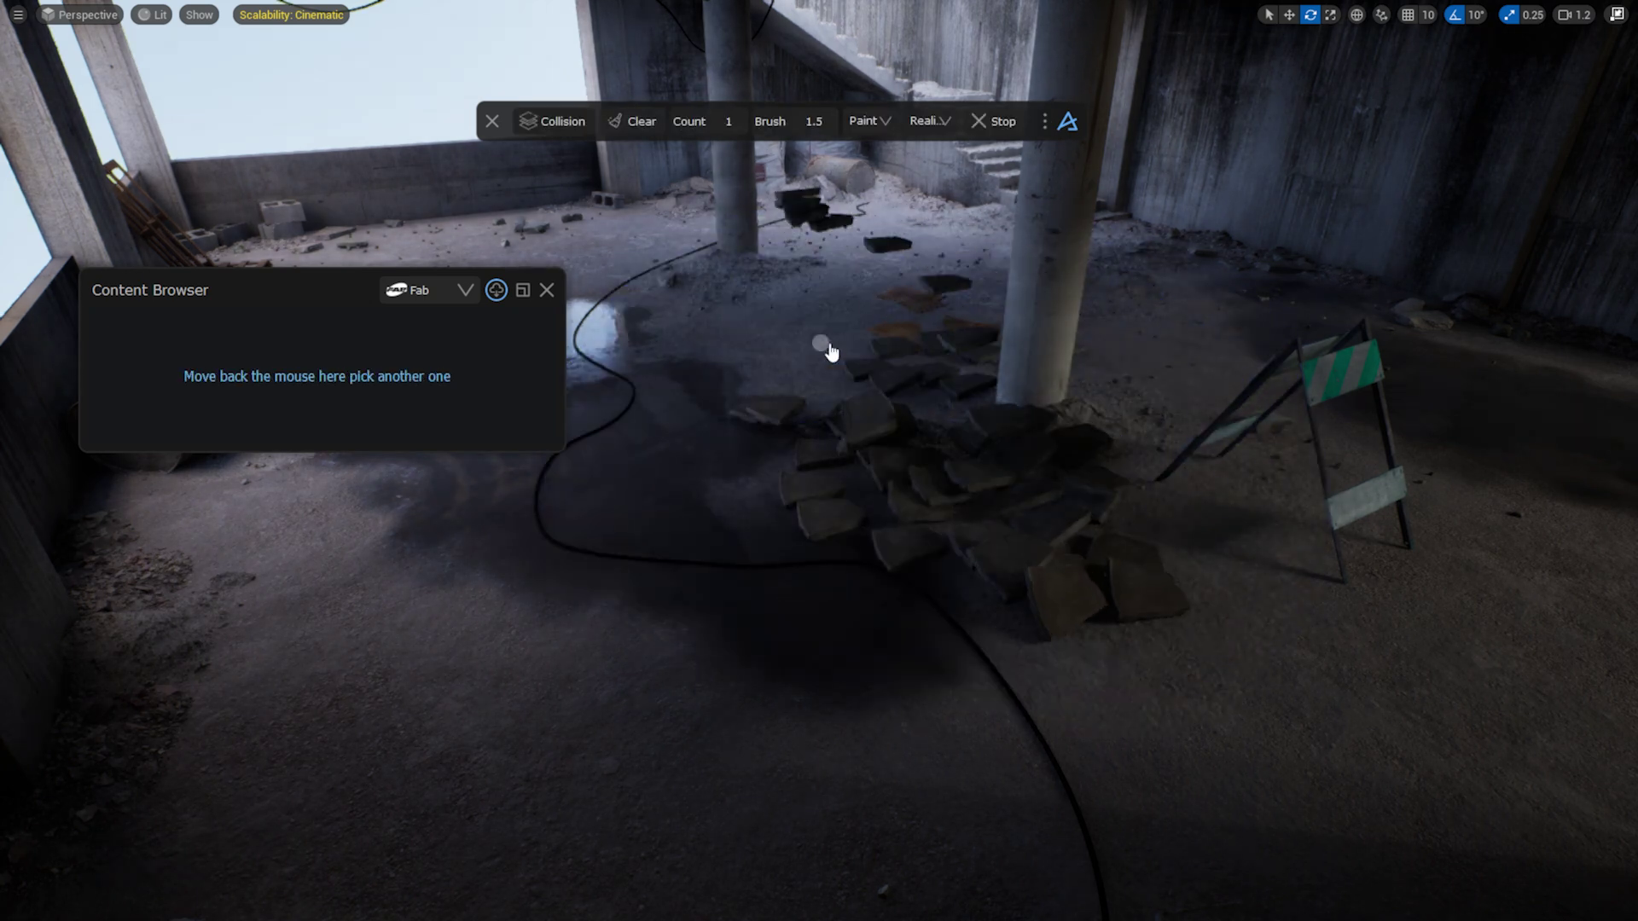
mouse_move(879, 358)
mouse_down()
mouse_move(1061, 549)
mouse_move(1133, 567)
mouse_move(981, 478)
mouse_up()
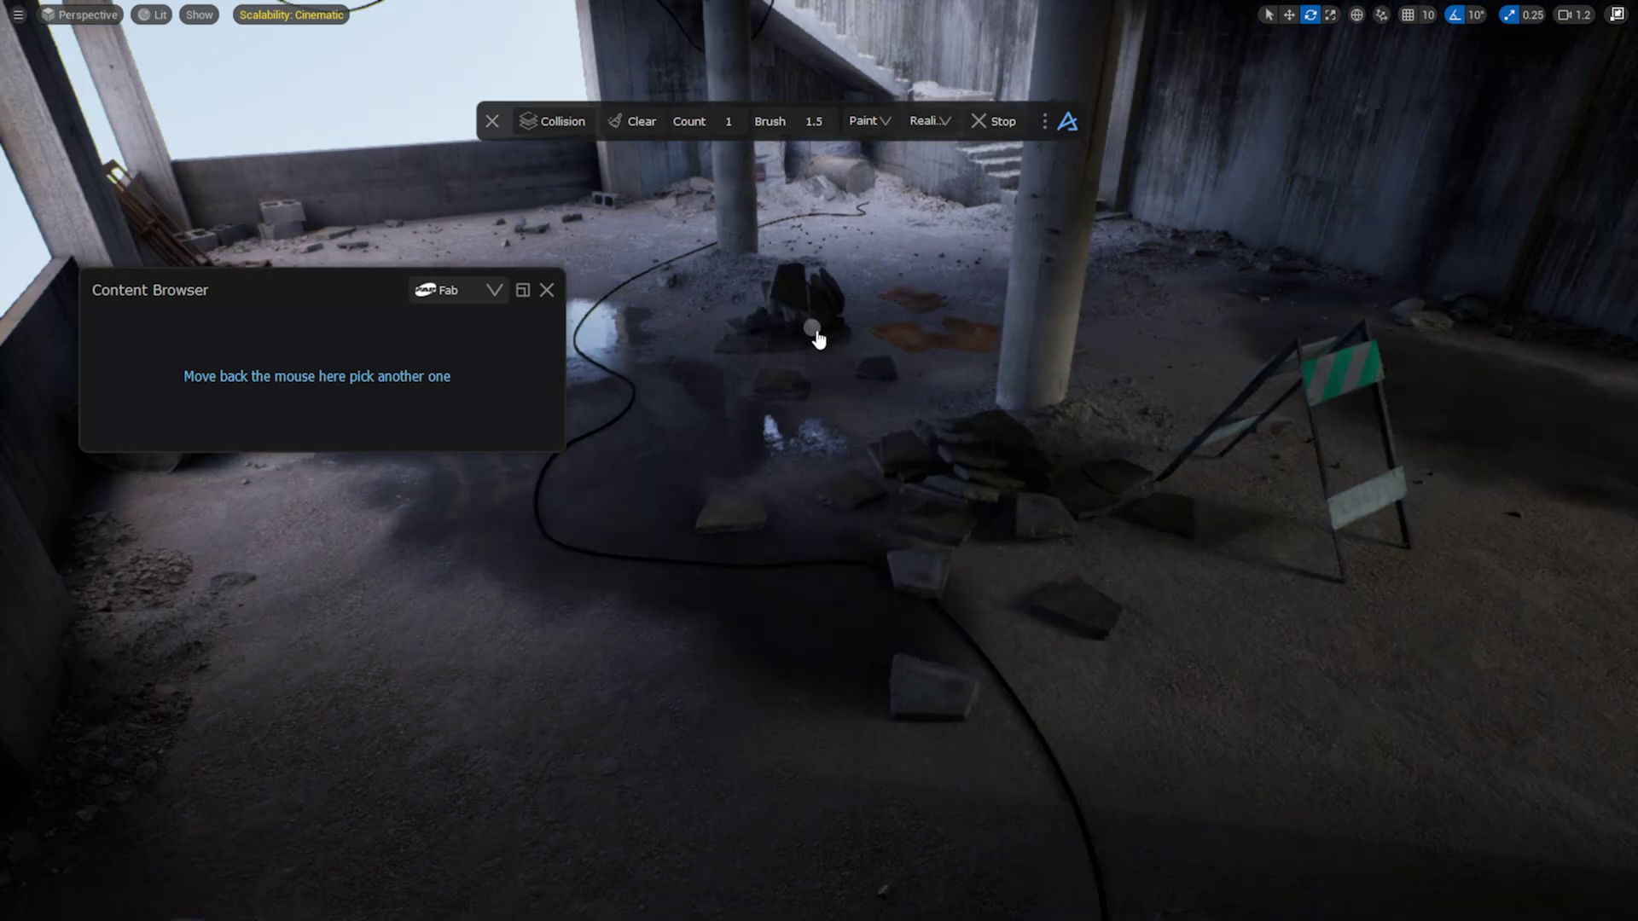
key(Escape)
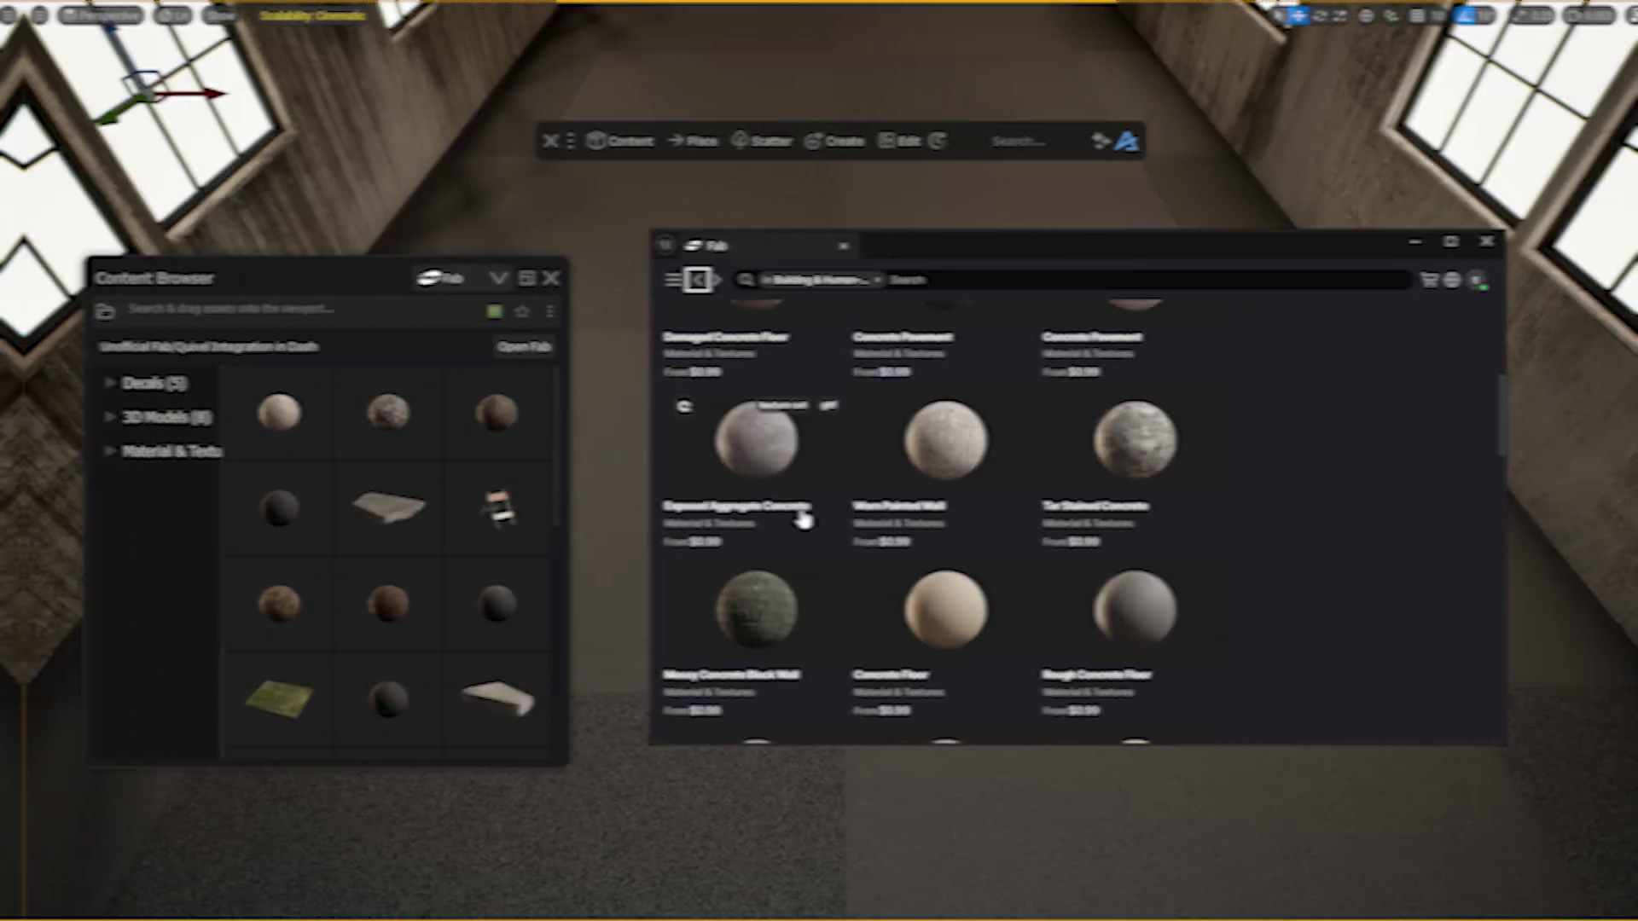
- Add Exposed Aggregate Concrete, then apply three concrete materials to the floor as a blend material
click(754, 452)
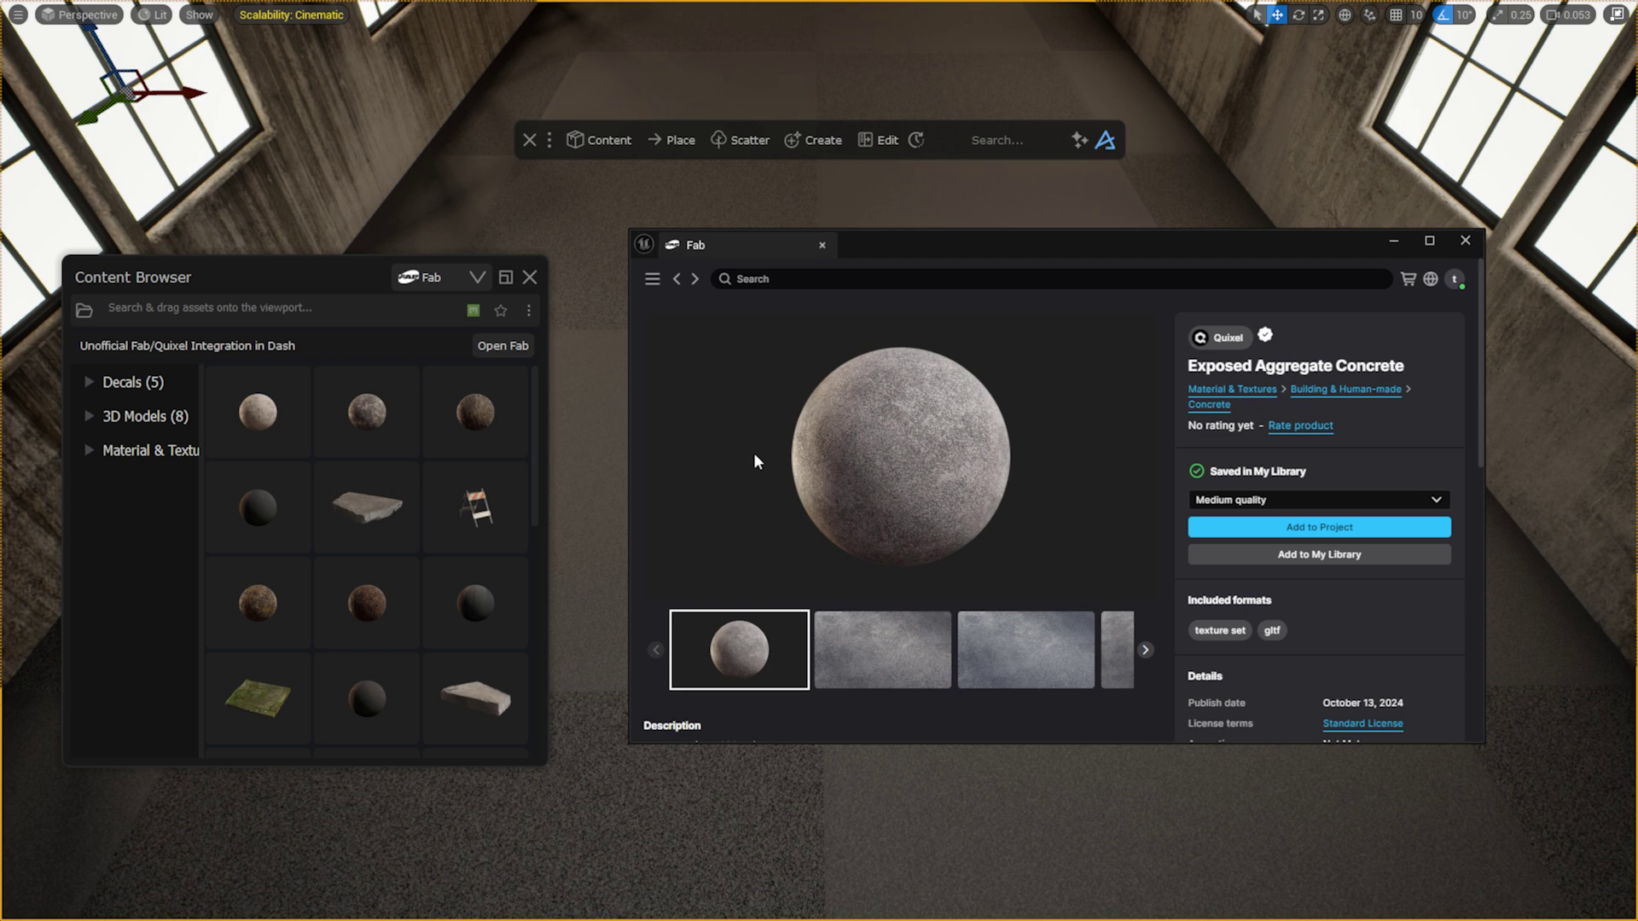
click(1250, 527)
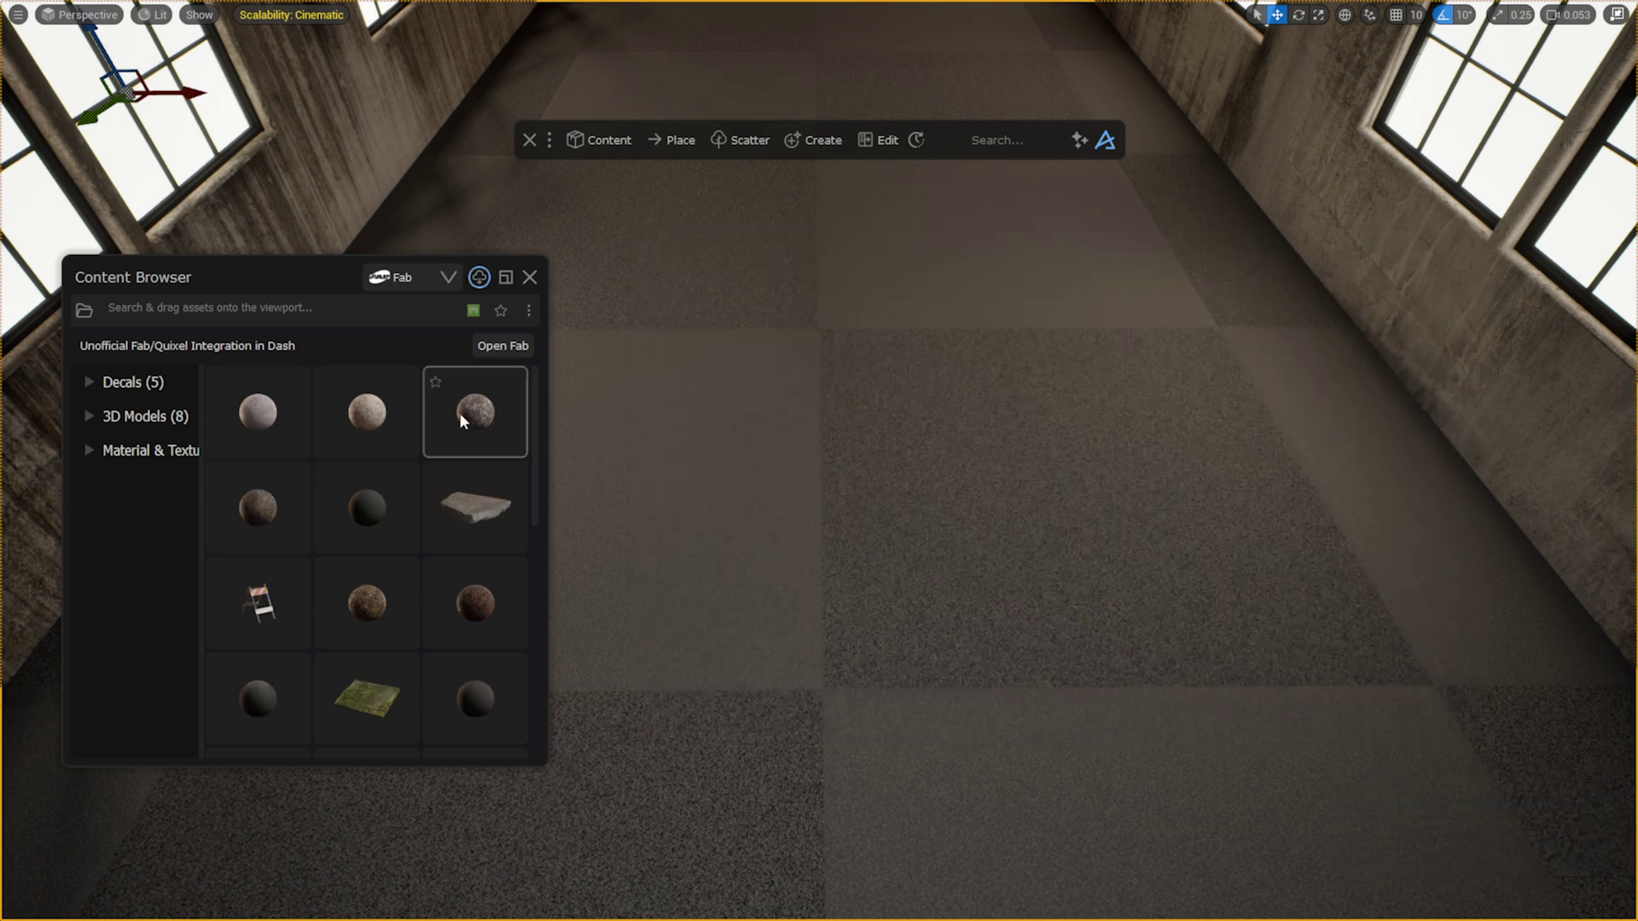
click(348, 430)
ctrl+click(278, 427)
ctrl+click(468, 426)
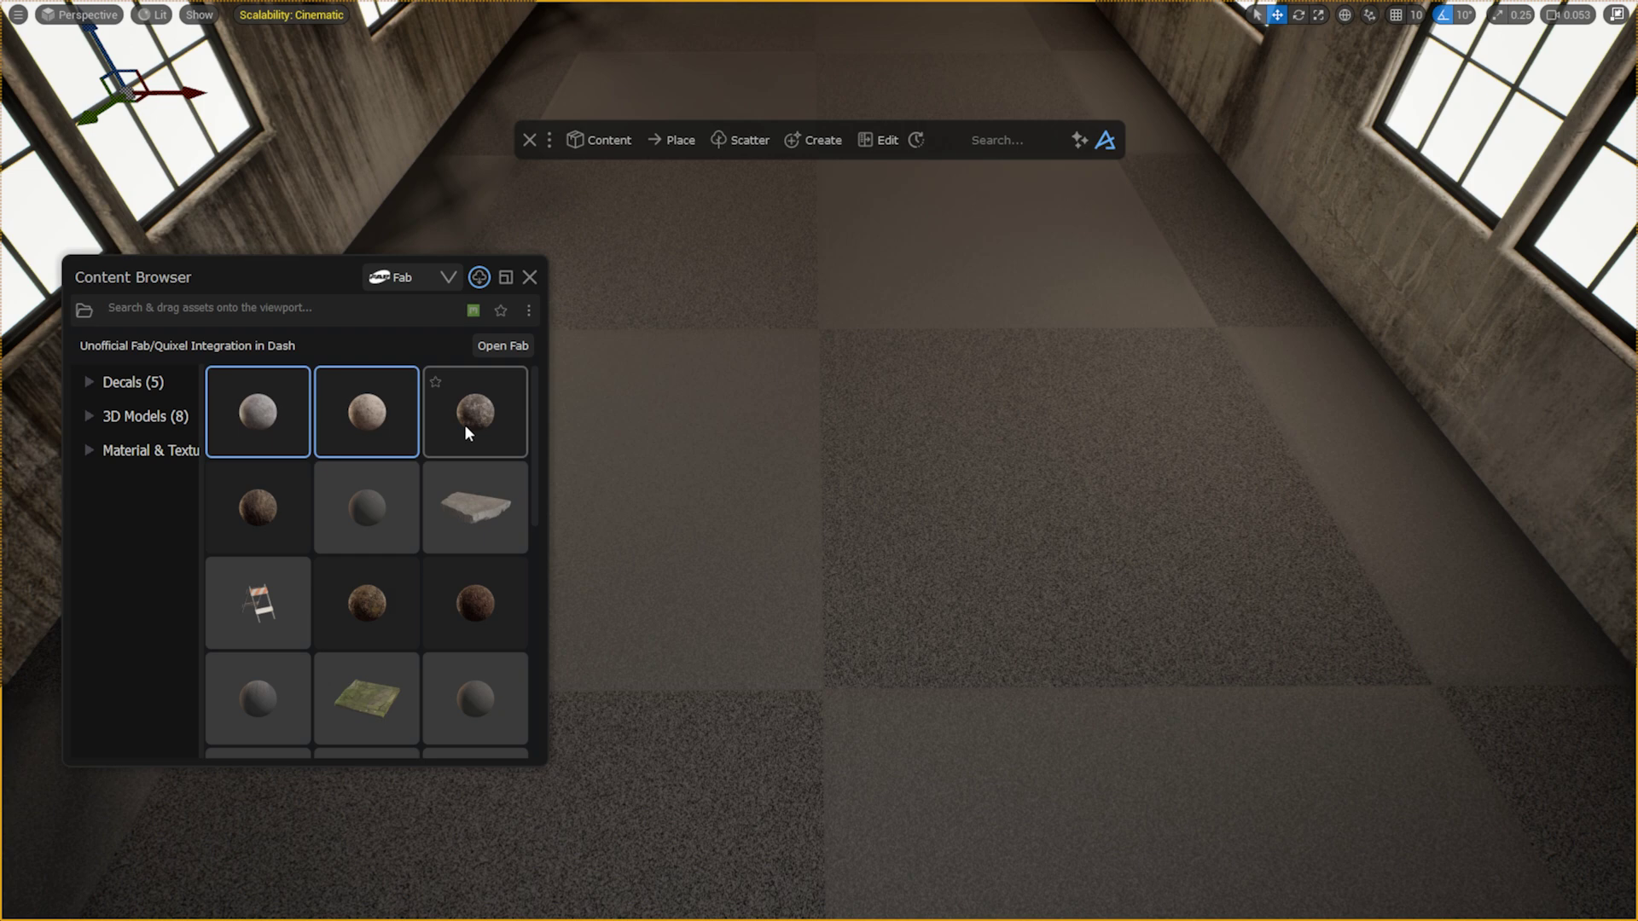
drag(470, 407, 806, 401)
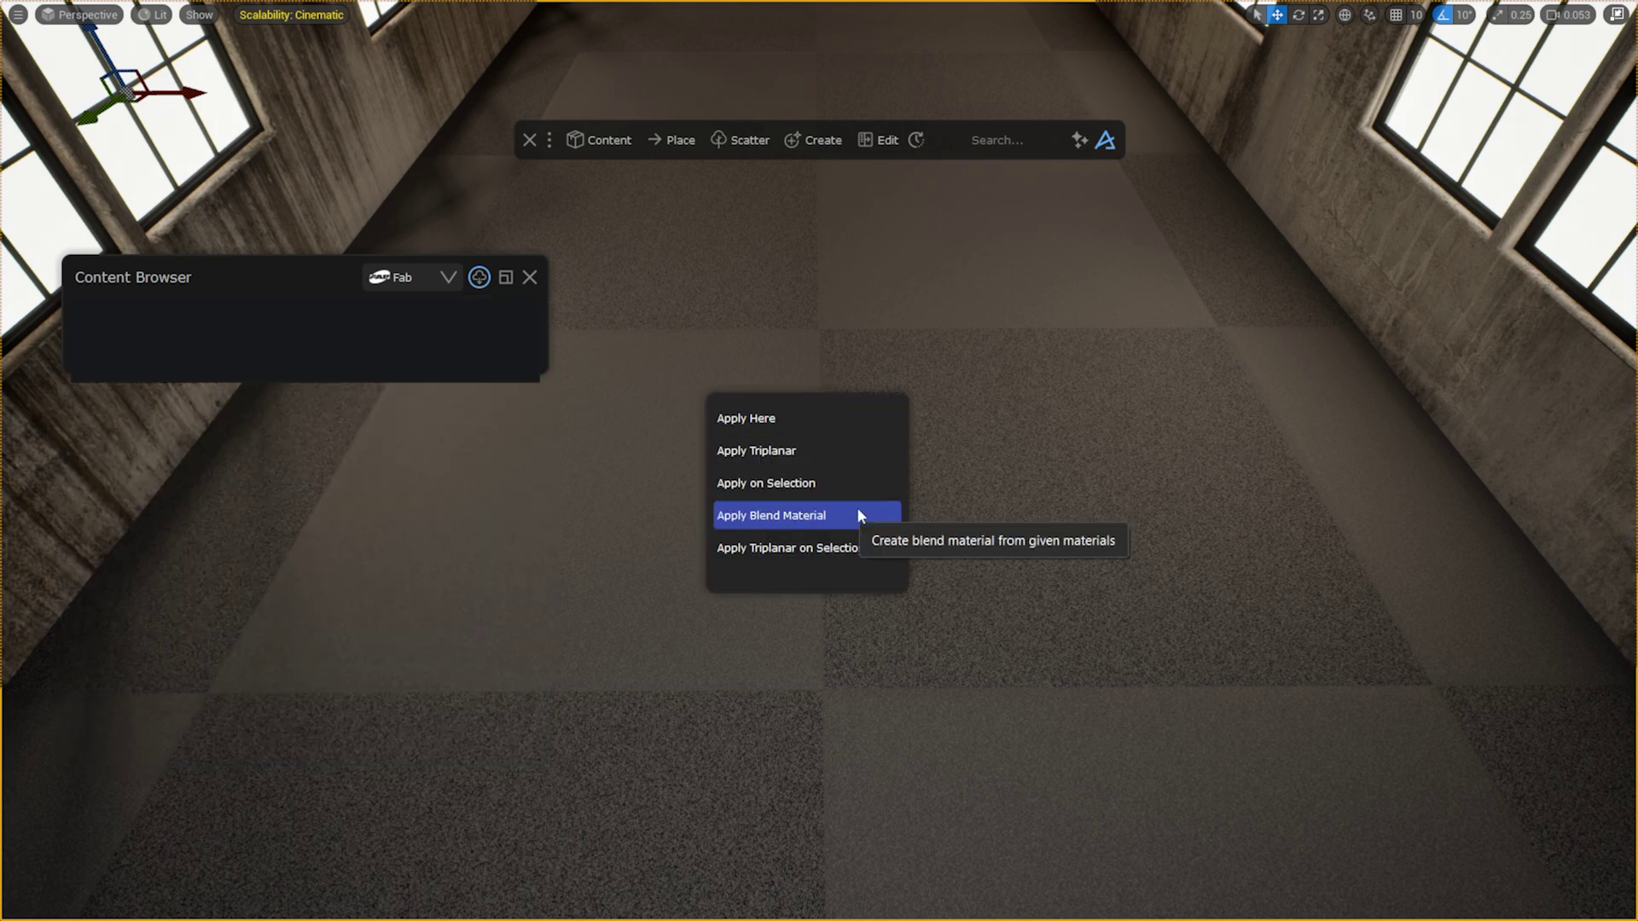
click(856, 507)
- Tune the floor blend: Global Tiling 10, higher R and G weights, added wetness and displacement
drag(1442, 300, 1159, 222)
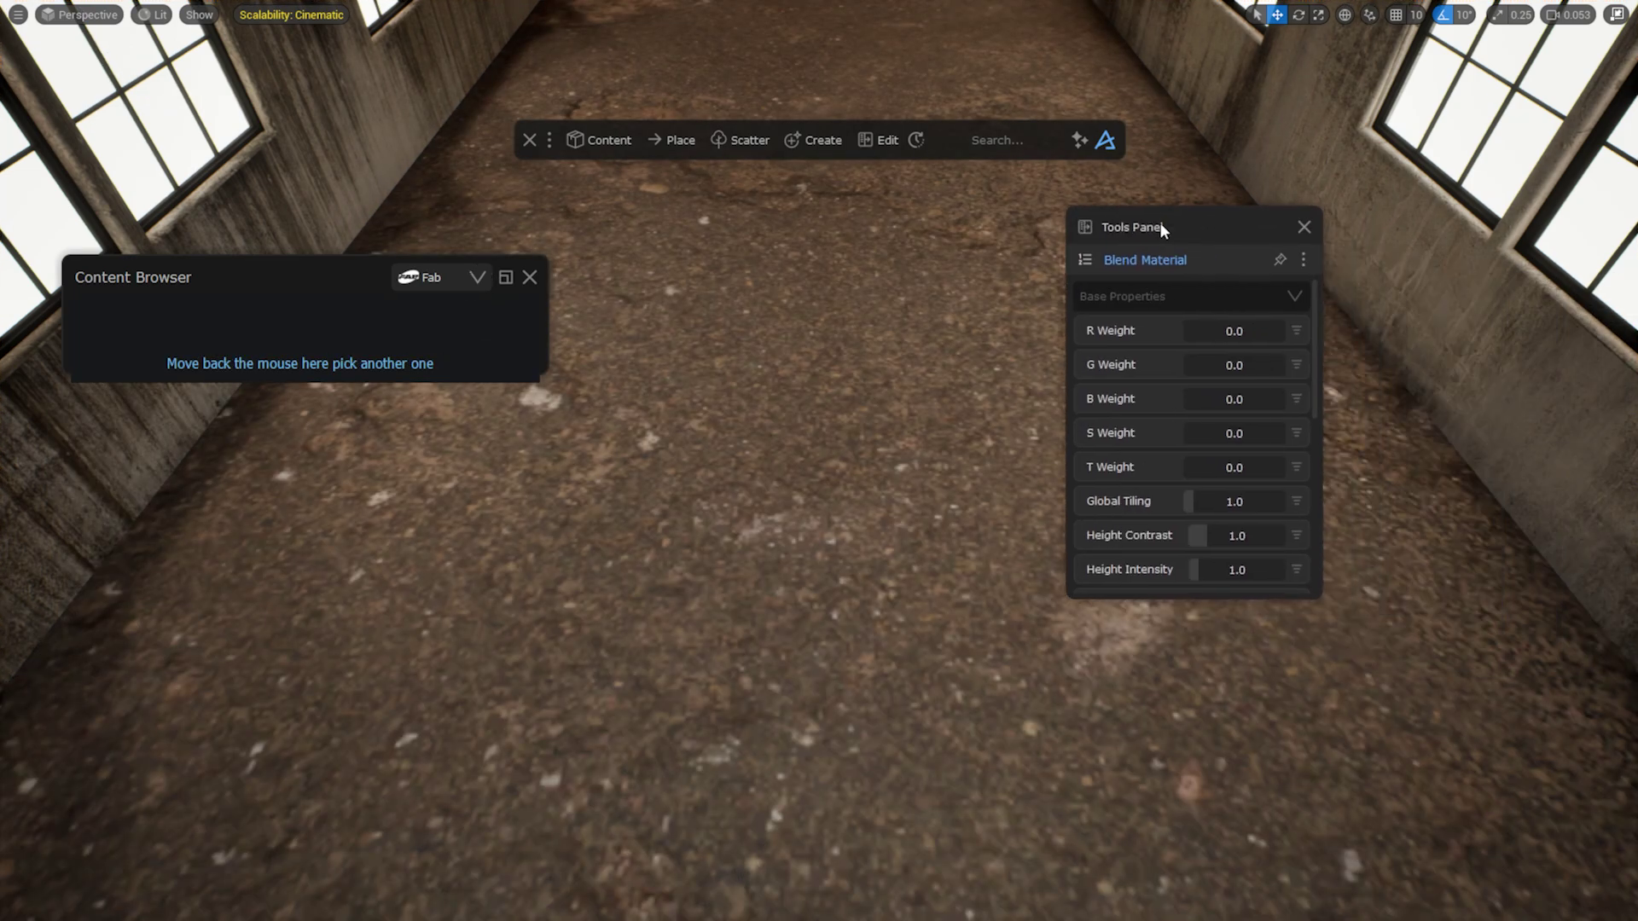
drag(1200, 500, 1288, 505)
drag(1212, 336, 1255, 334)
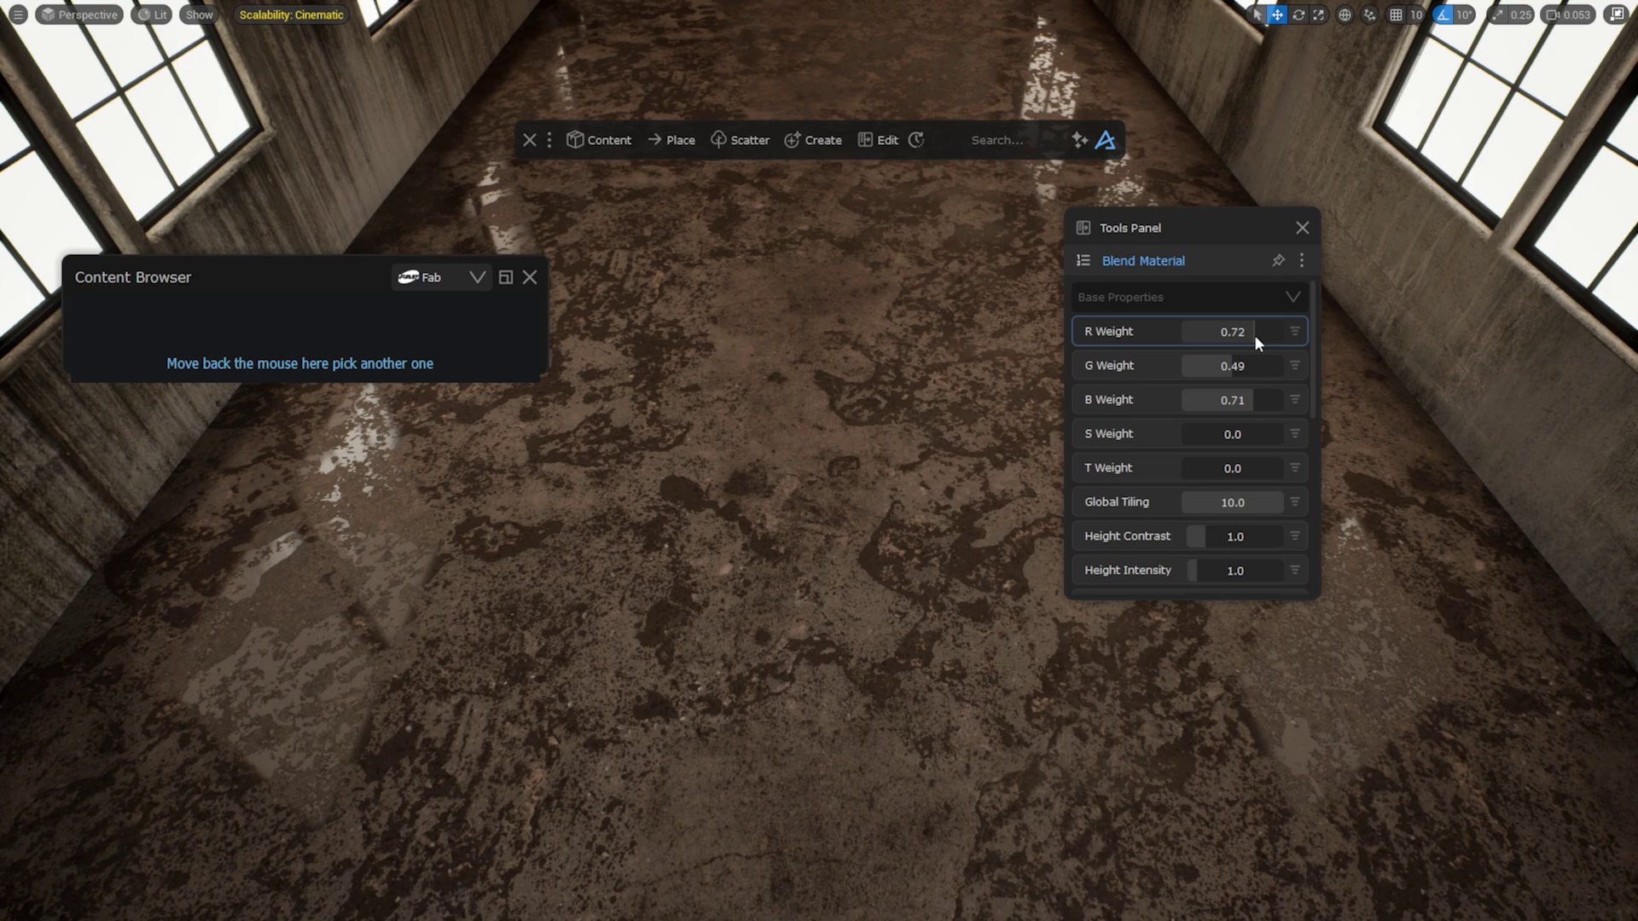
click(1253, 362)
scroll(1215, 357, down, 5)
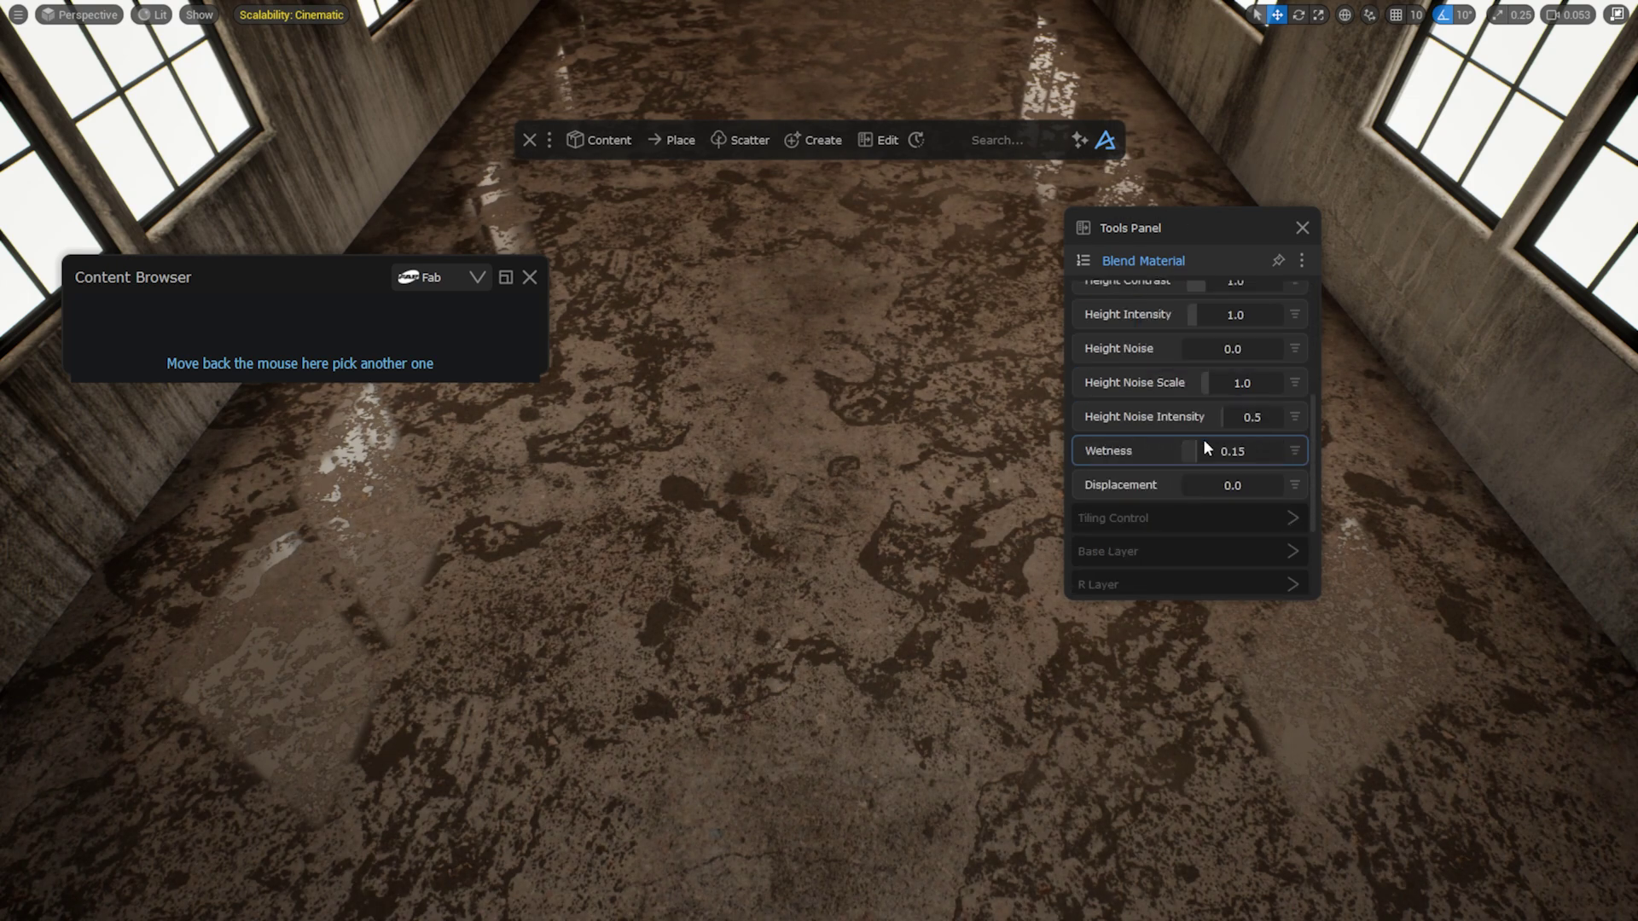
drag(1203, 439, 1243, 460)
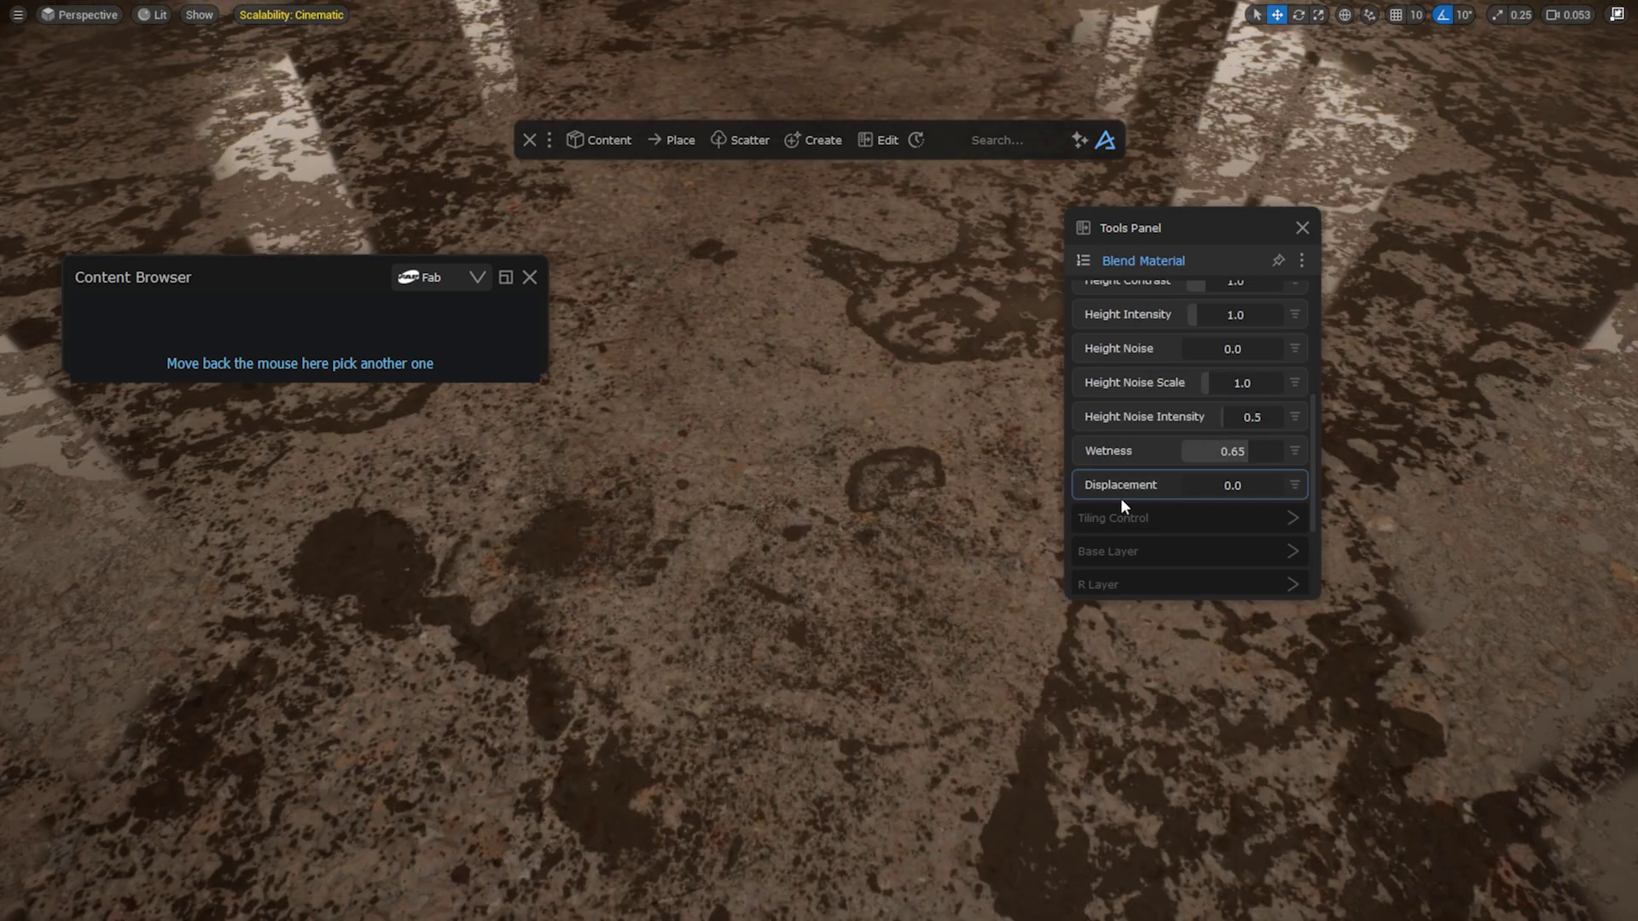
drag(1194, 489, 1196, 450)
scroll(1196, 450, up, 4)
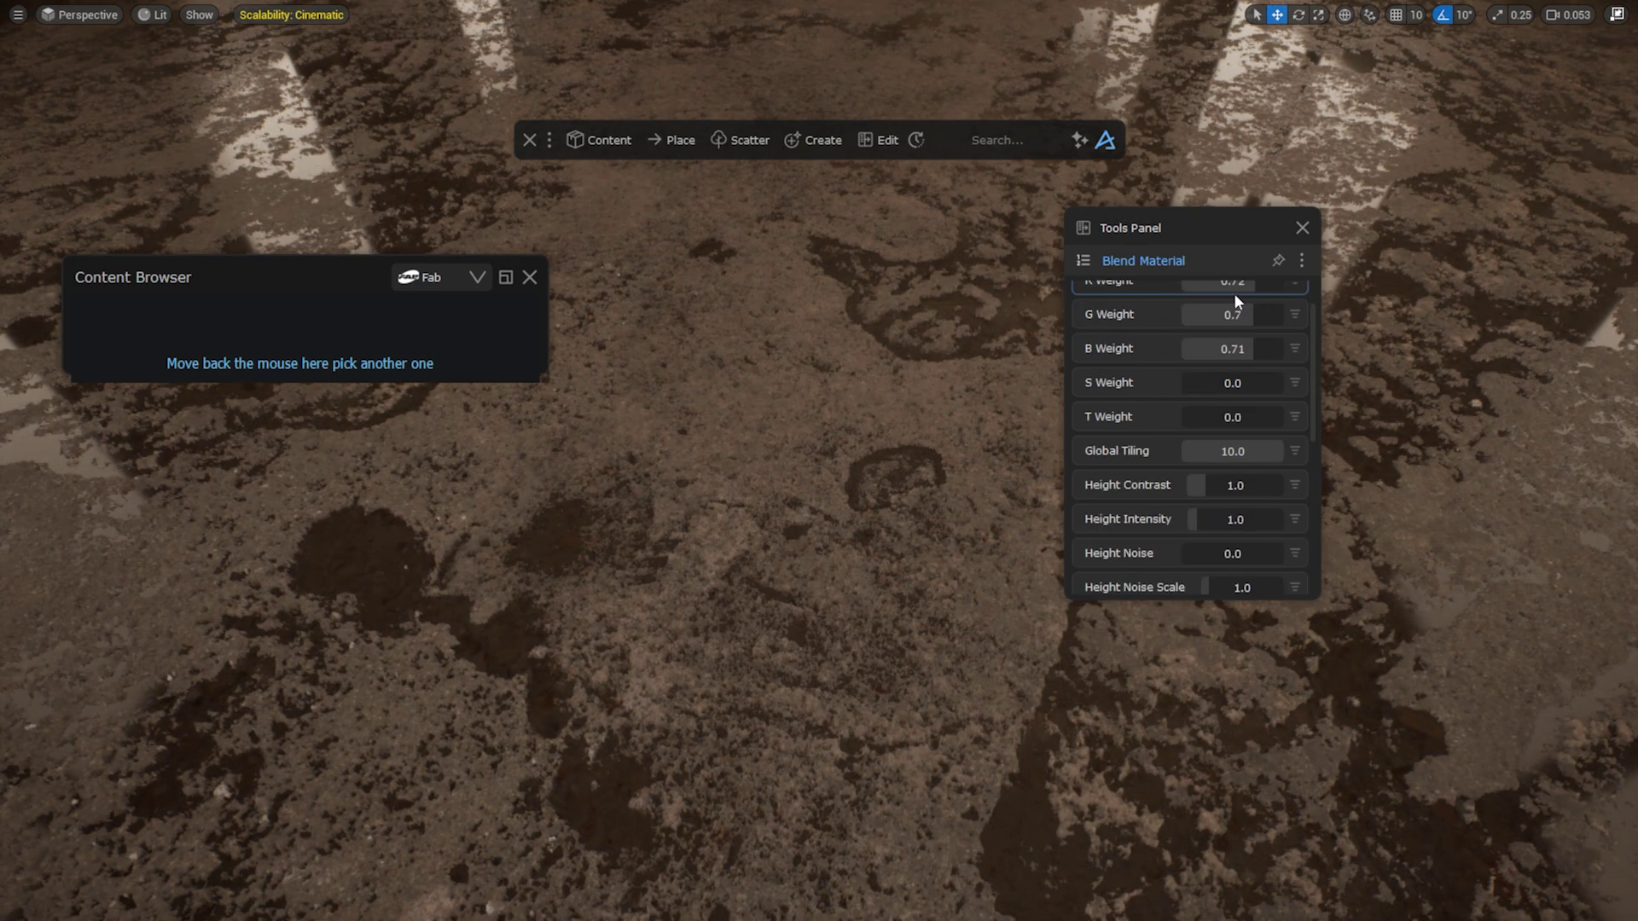
drag(1180, 314, 1245, 314)
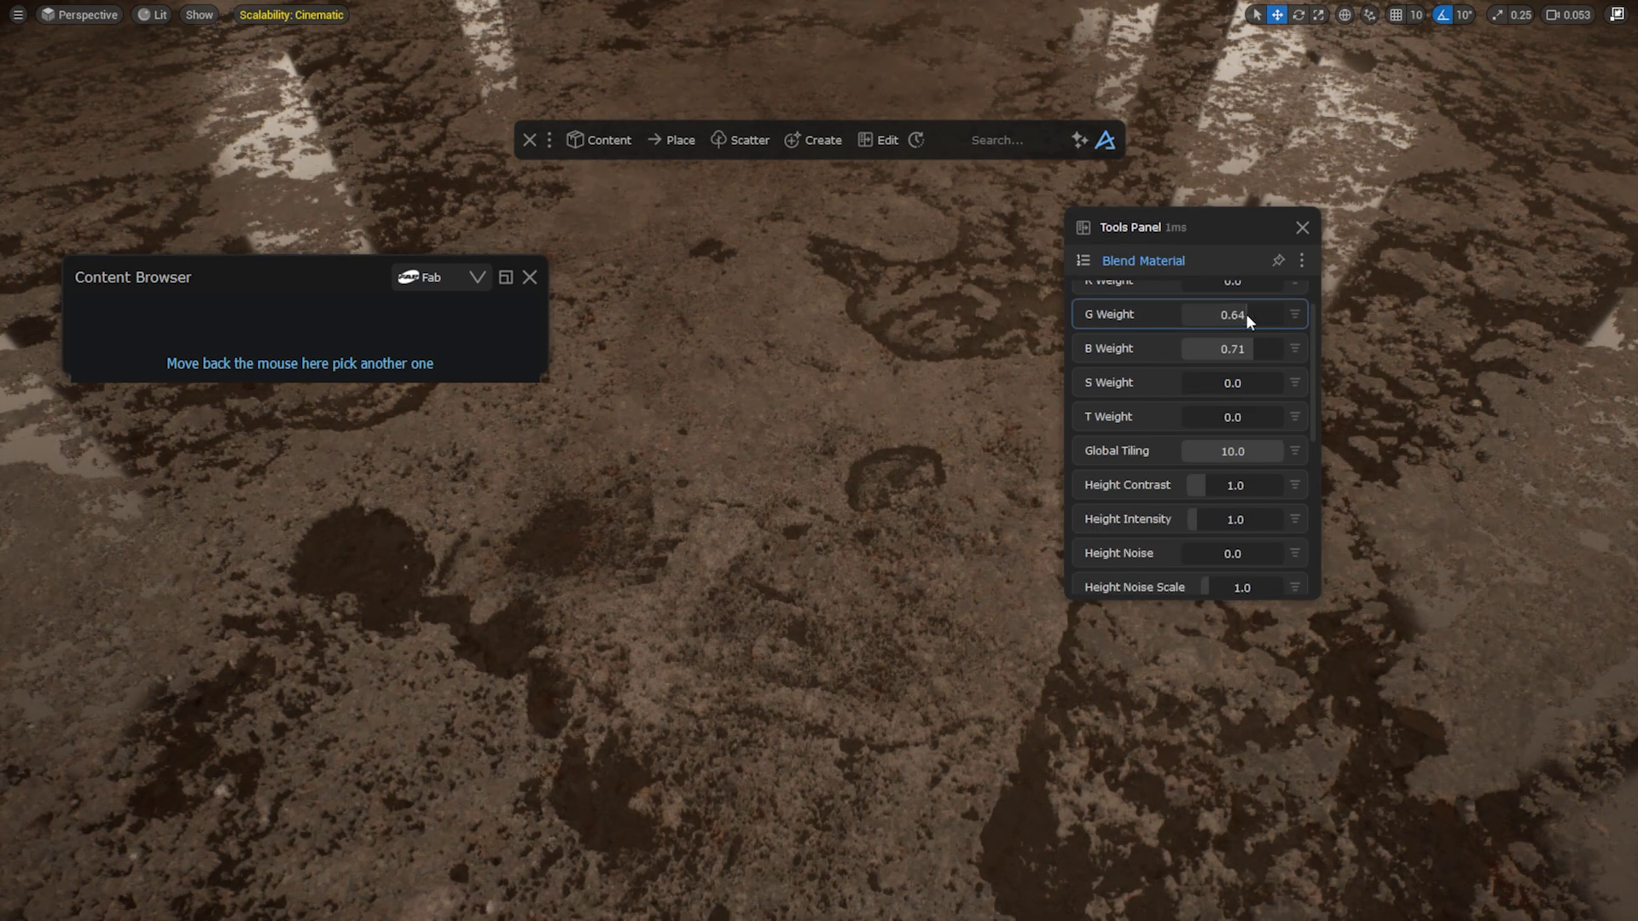
scroll(1239, 323, up, 1)
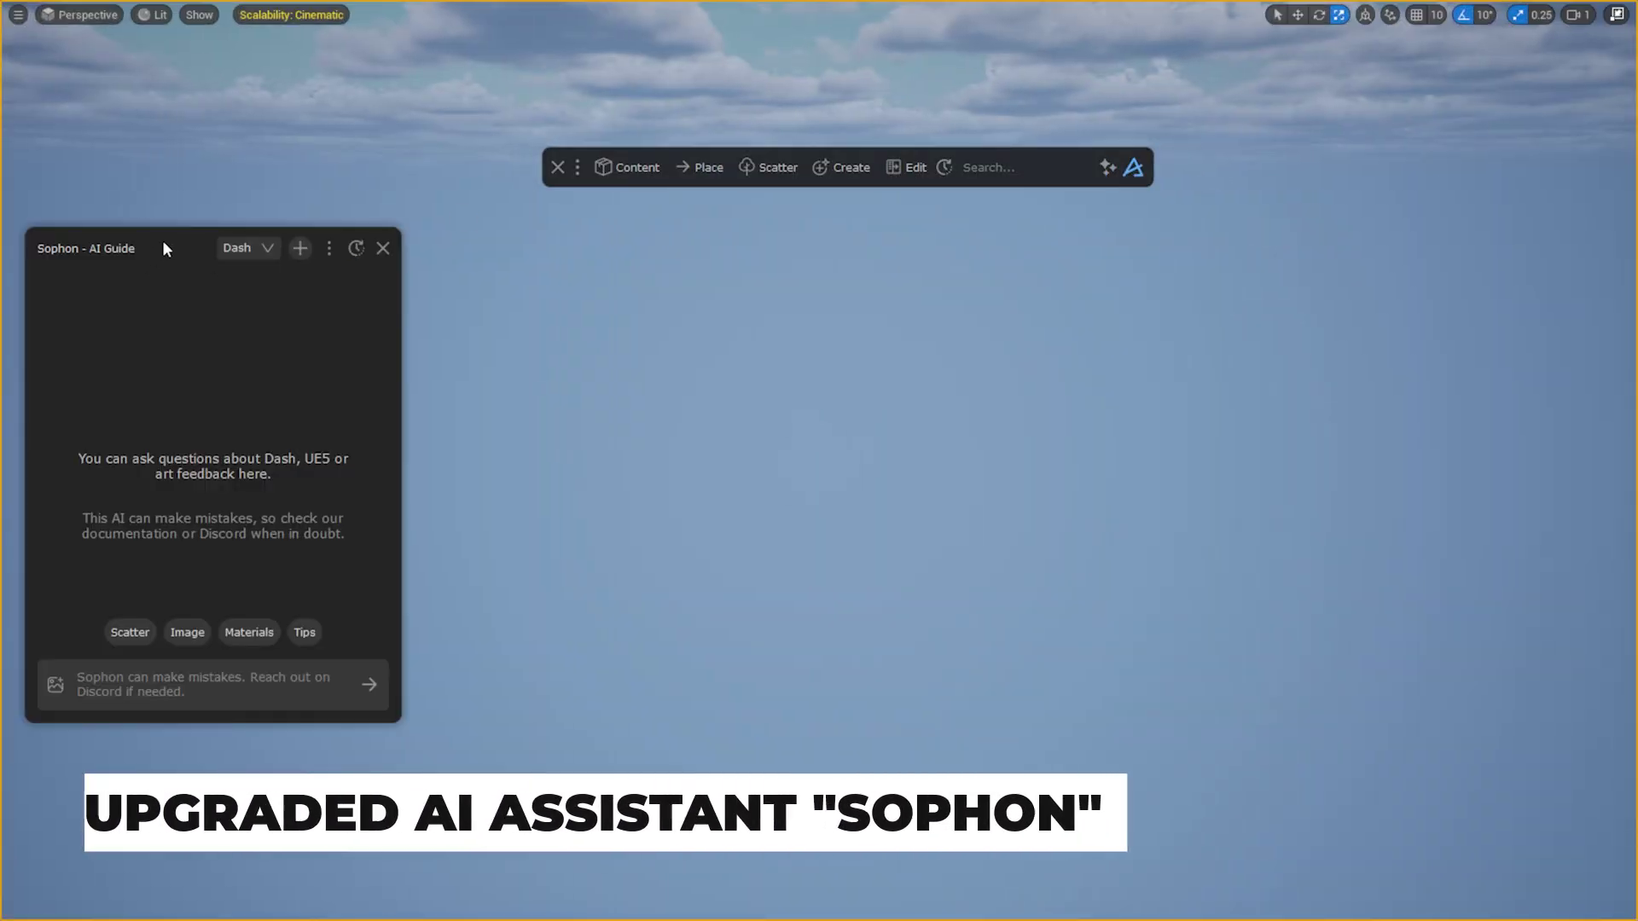
drag(164, 248, 539, 255)
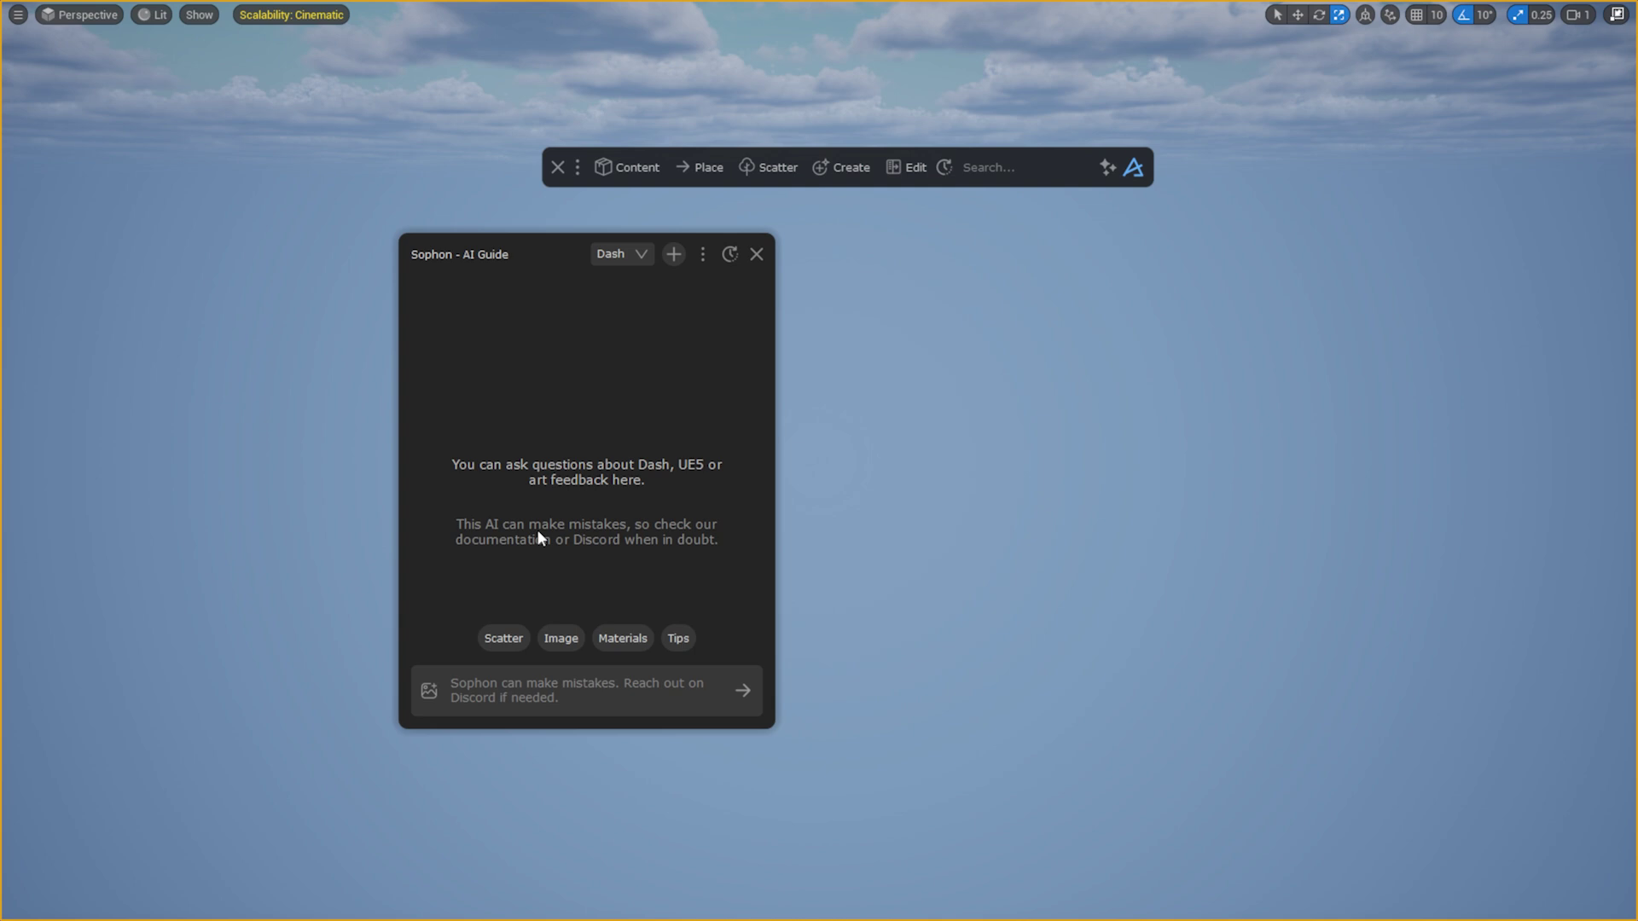
- Ask Sophon 'How to make a terrain?' and reveal its suggested Create Terrain action
click(487, 691)
text(How to make a terrain?)
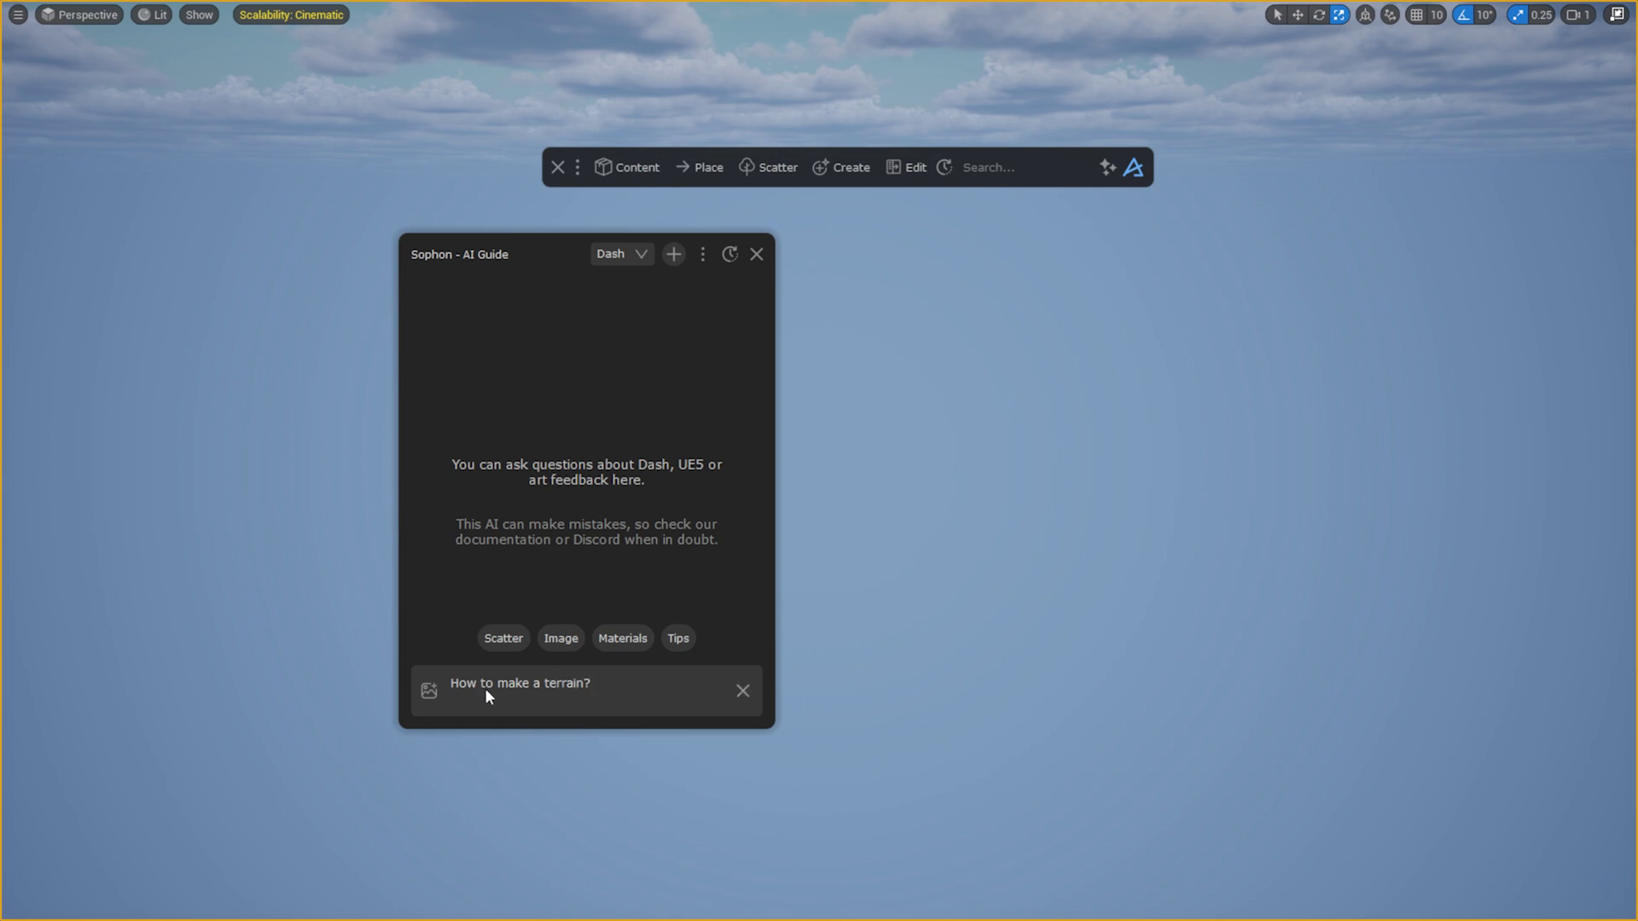
key(Return)
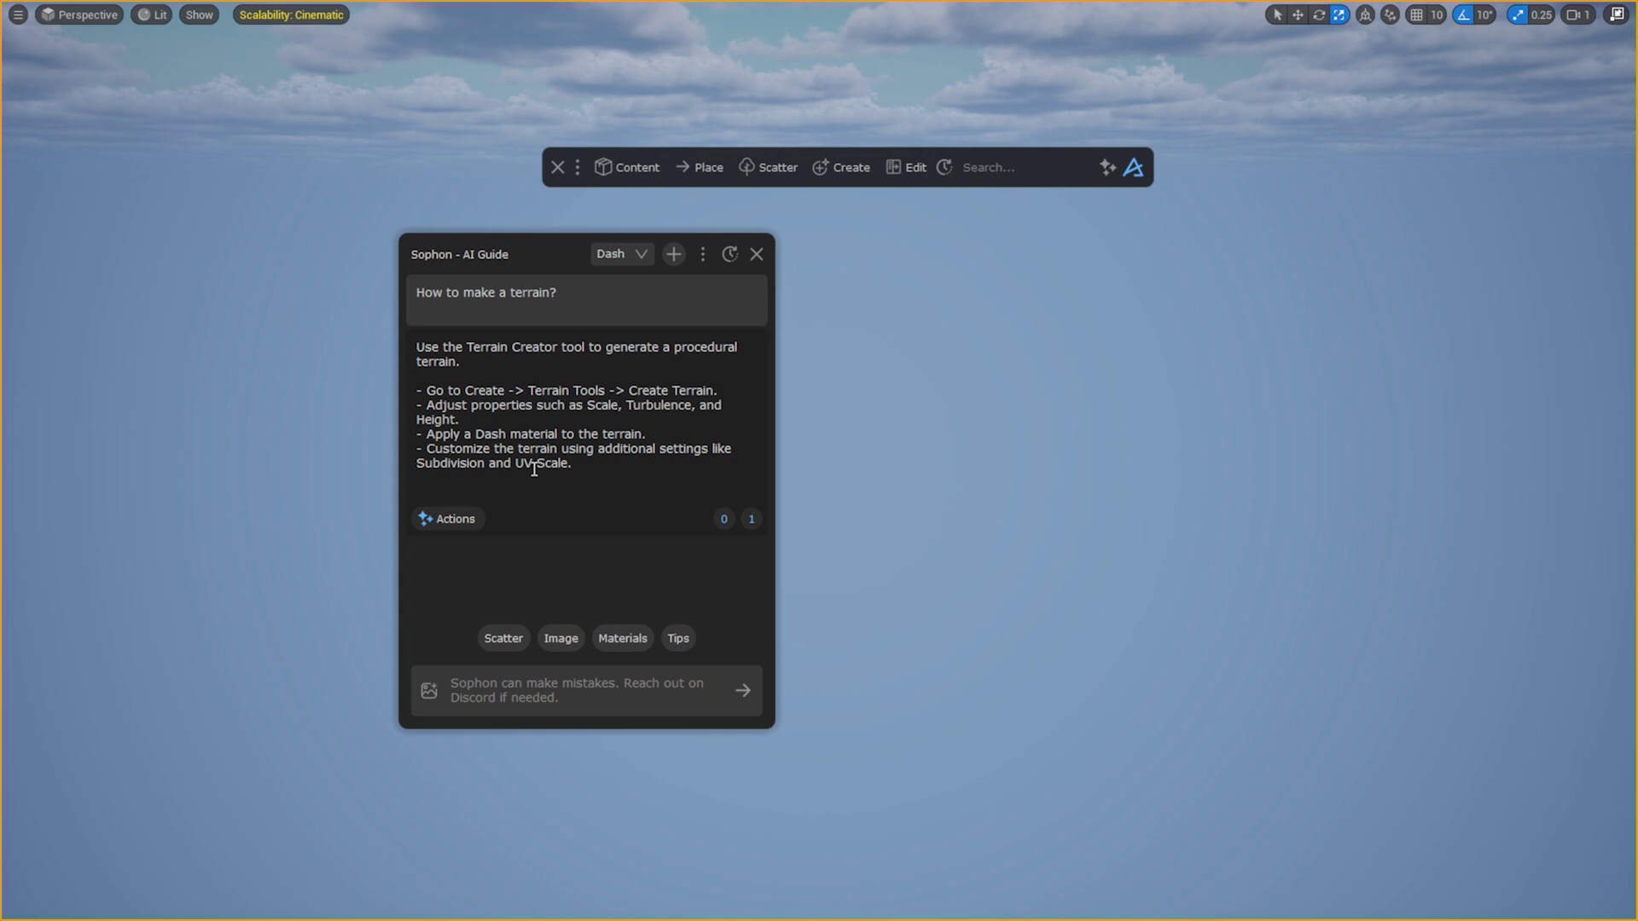
click(453, 521)
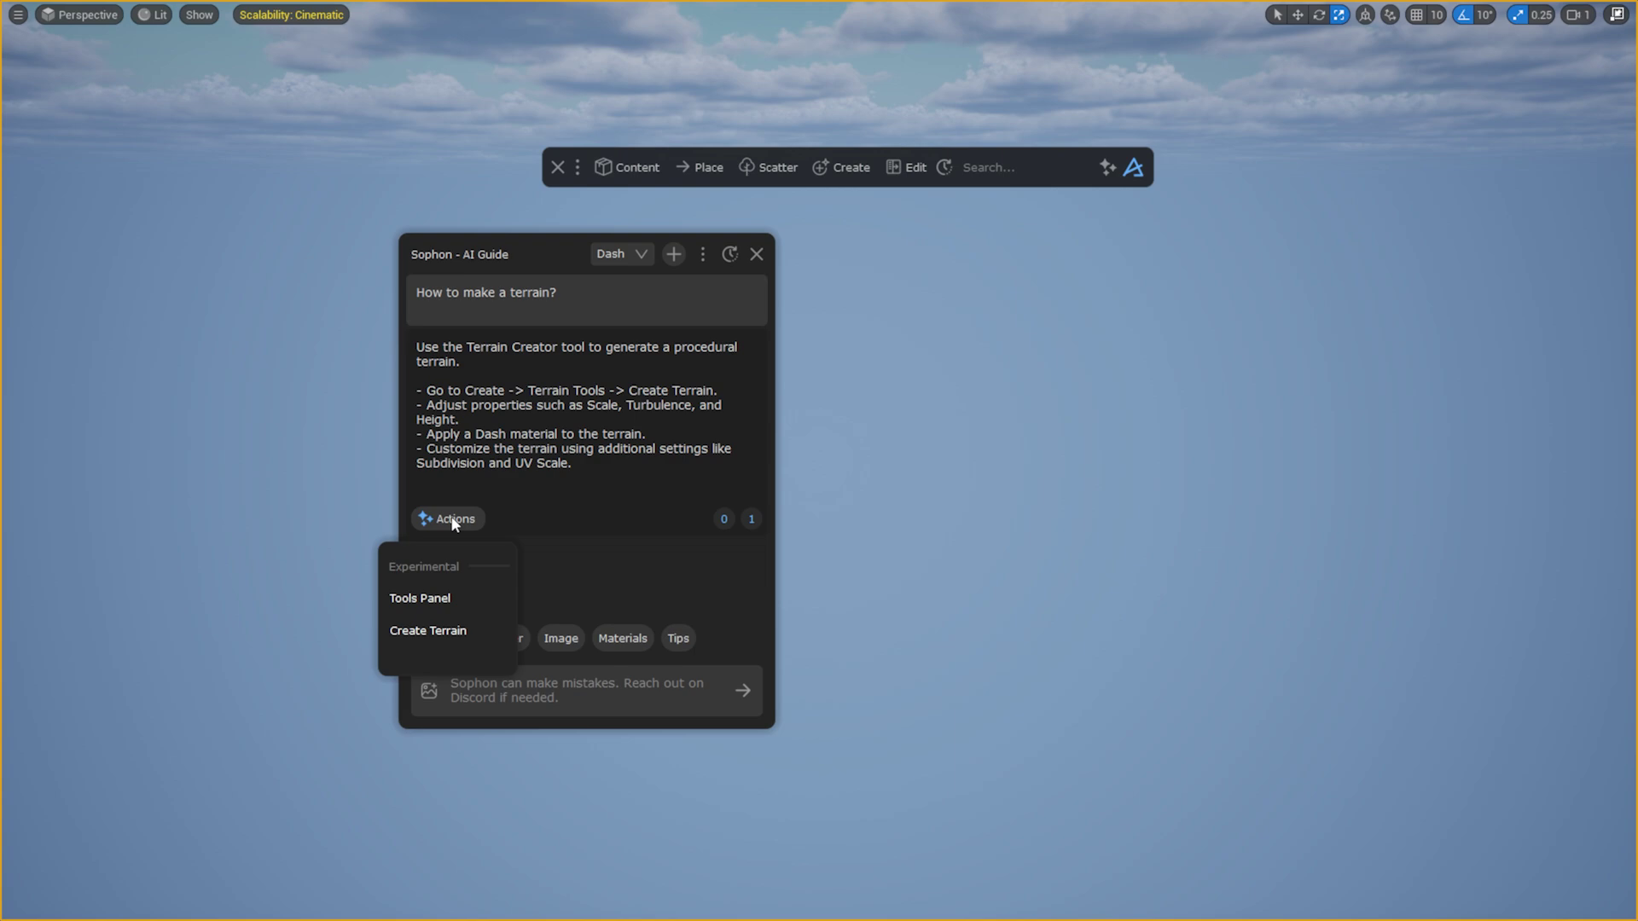
click(459, 640)
mouse_move(1483, 401)
mouse_down()
mouse_move(1517, 398)
mouse_move(1487, 404)
mouse_up()
mouse_move(1527, 471)
mouse_down()
mouse_move(1535, 453)
mouse_move(1527, 464)
mouse_up()
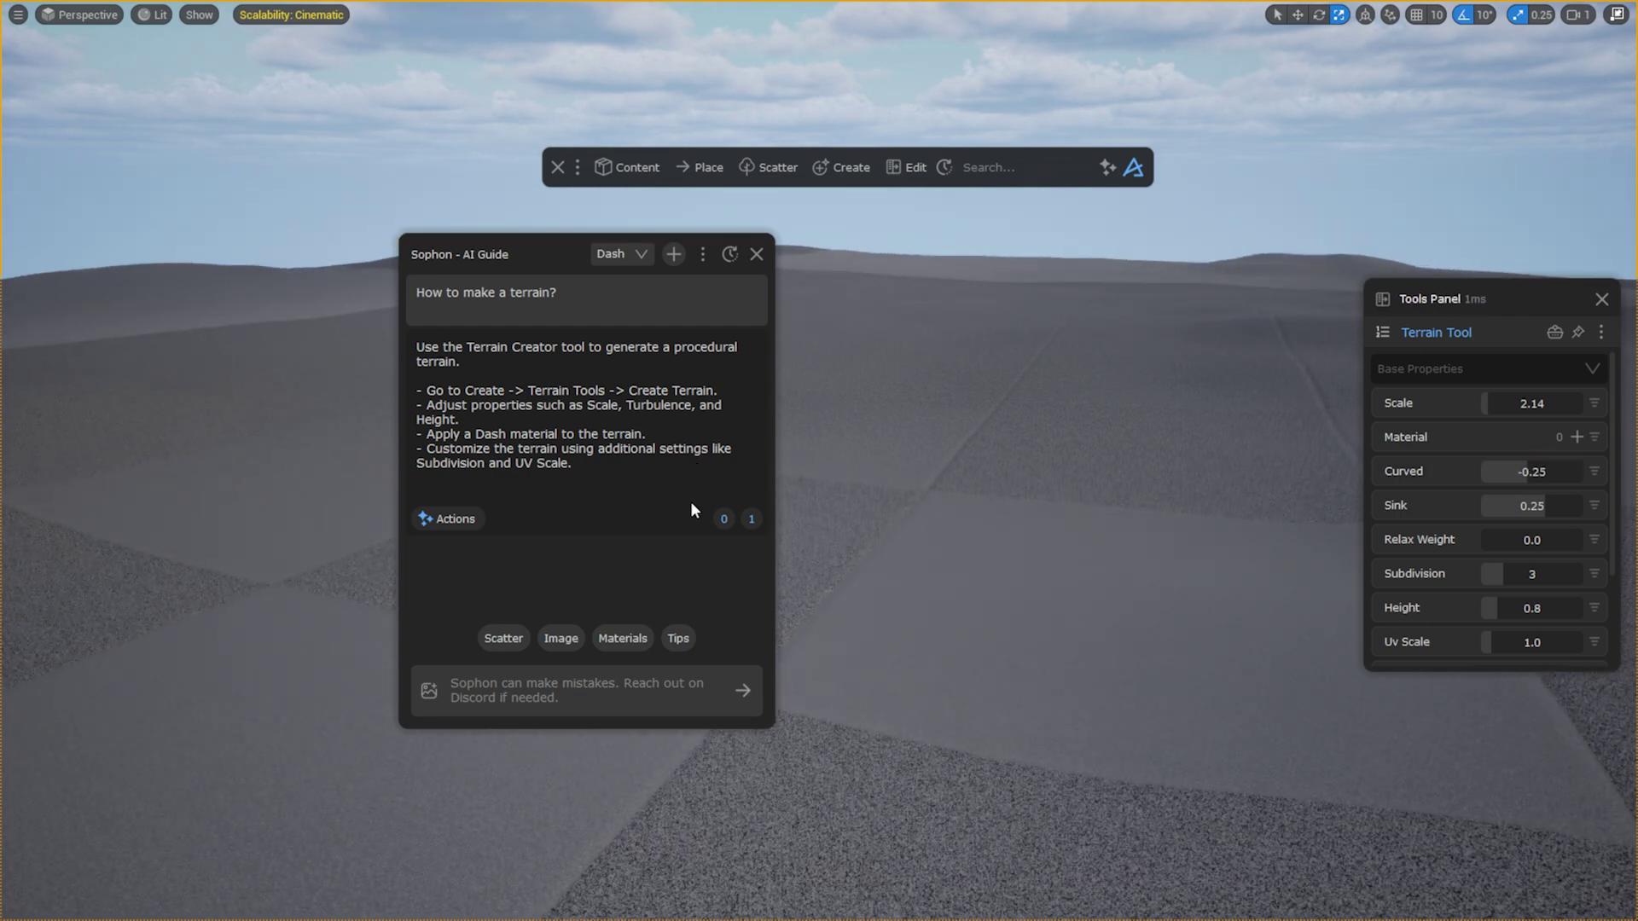
click(462, 517)
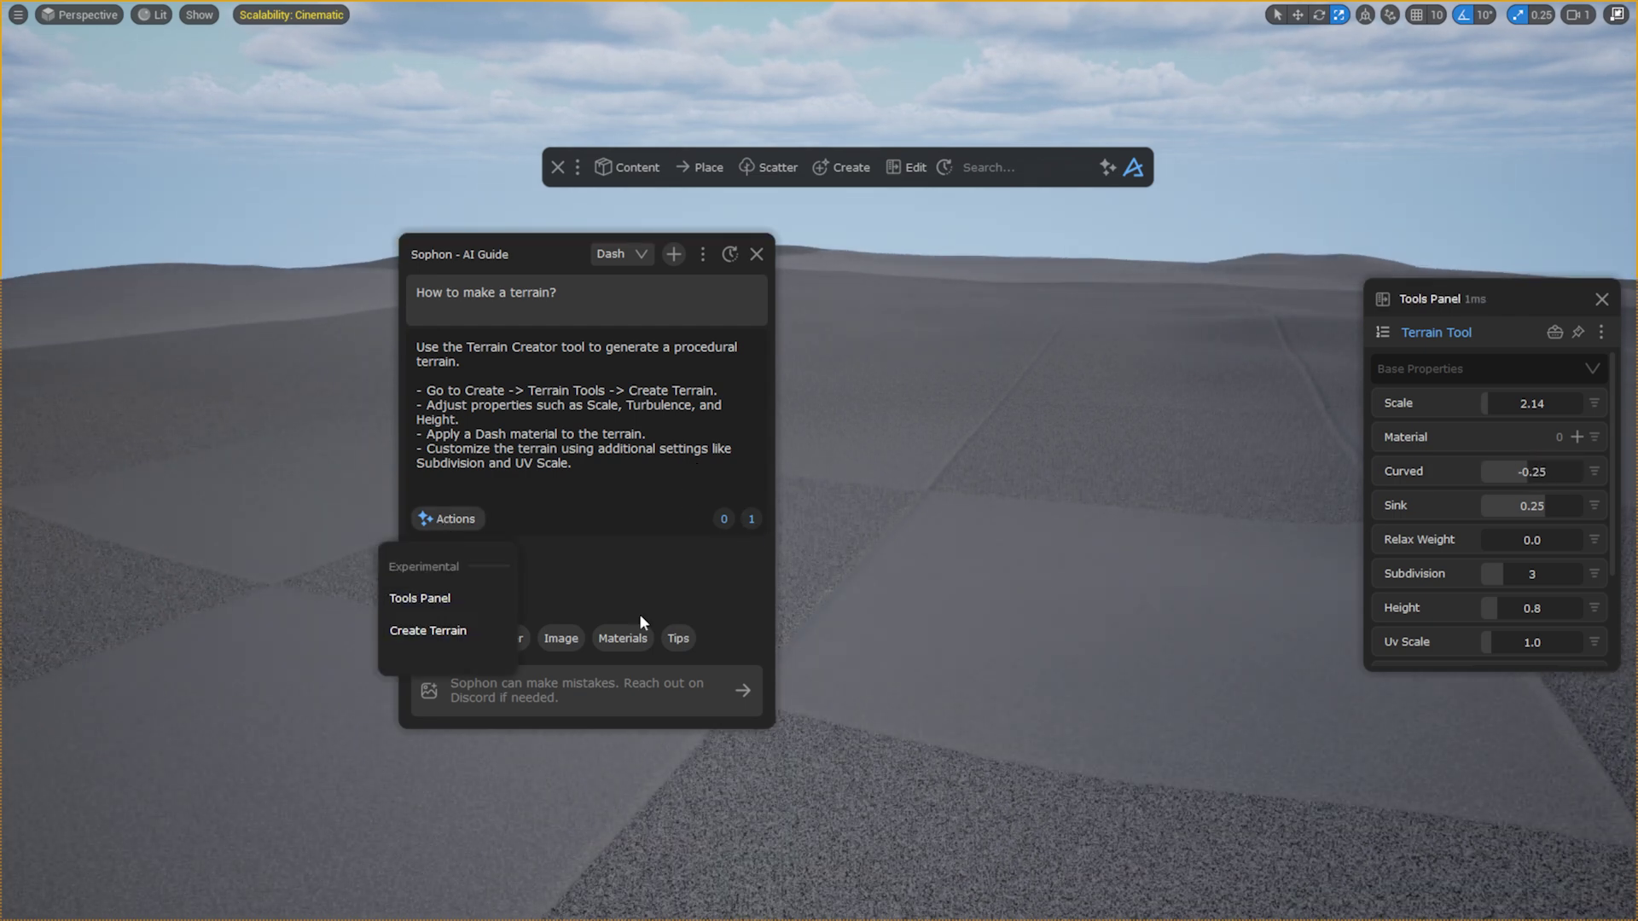
click(751, 519)
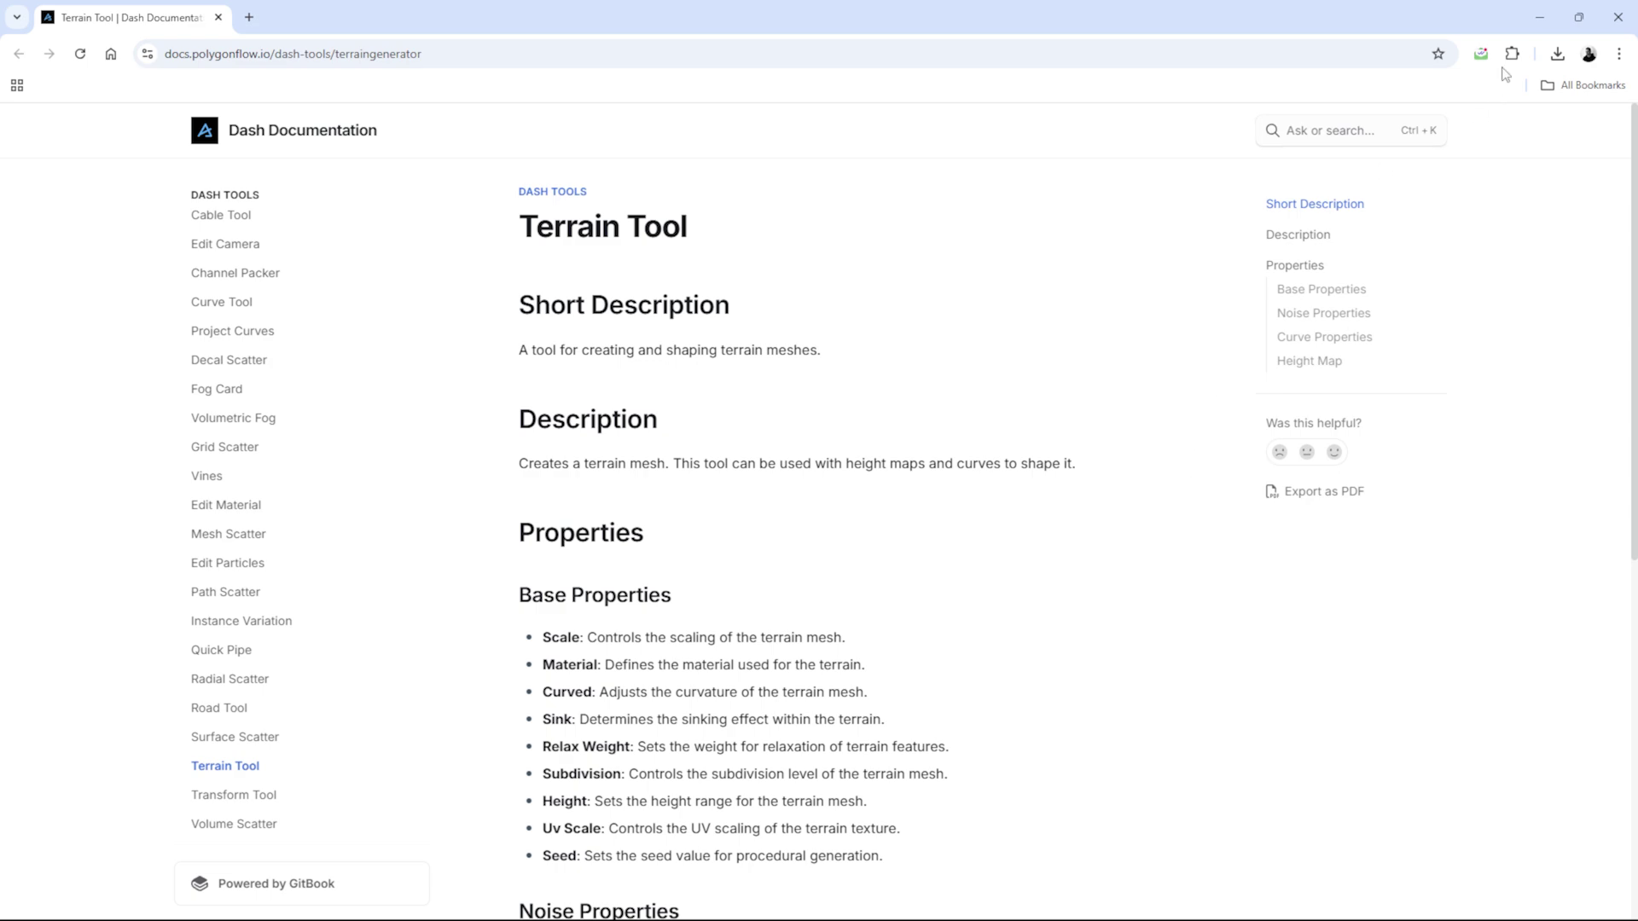
click(1618, 17)
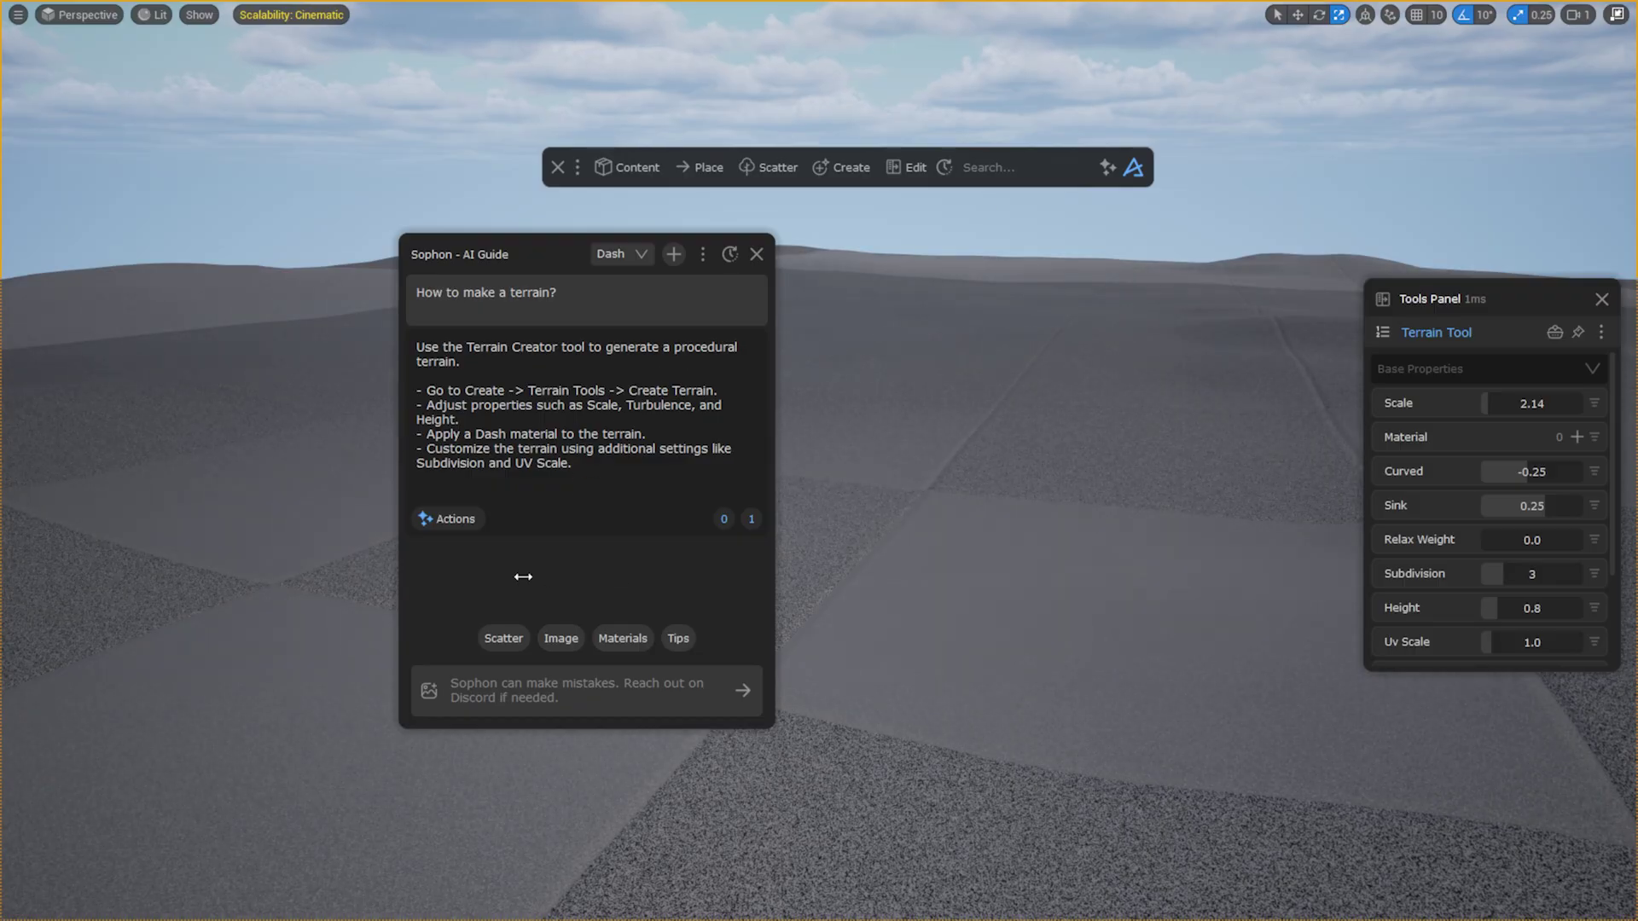
- Attach the road photo and ask Sophon 'How to make this?'
click(429, 690)
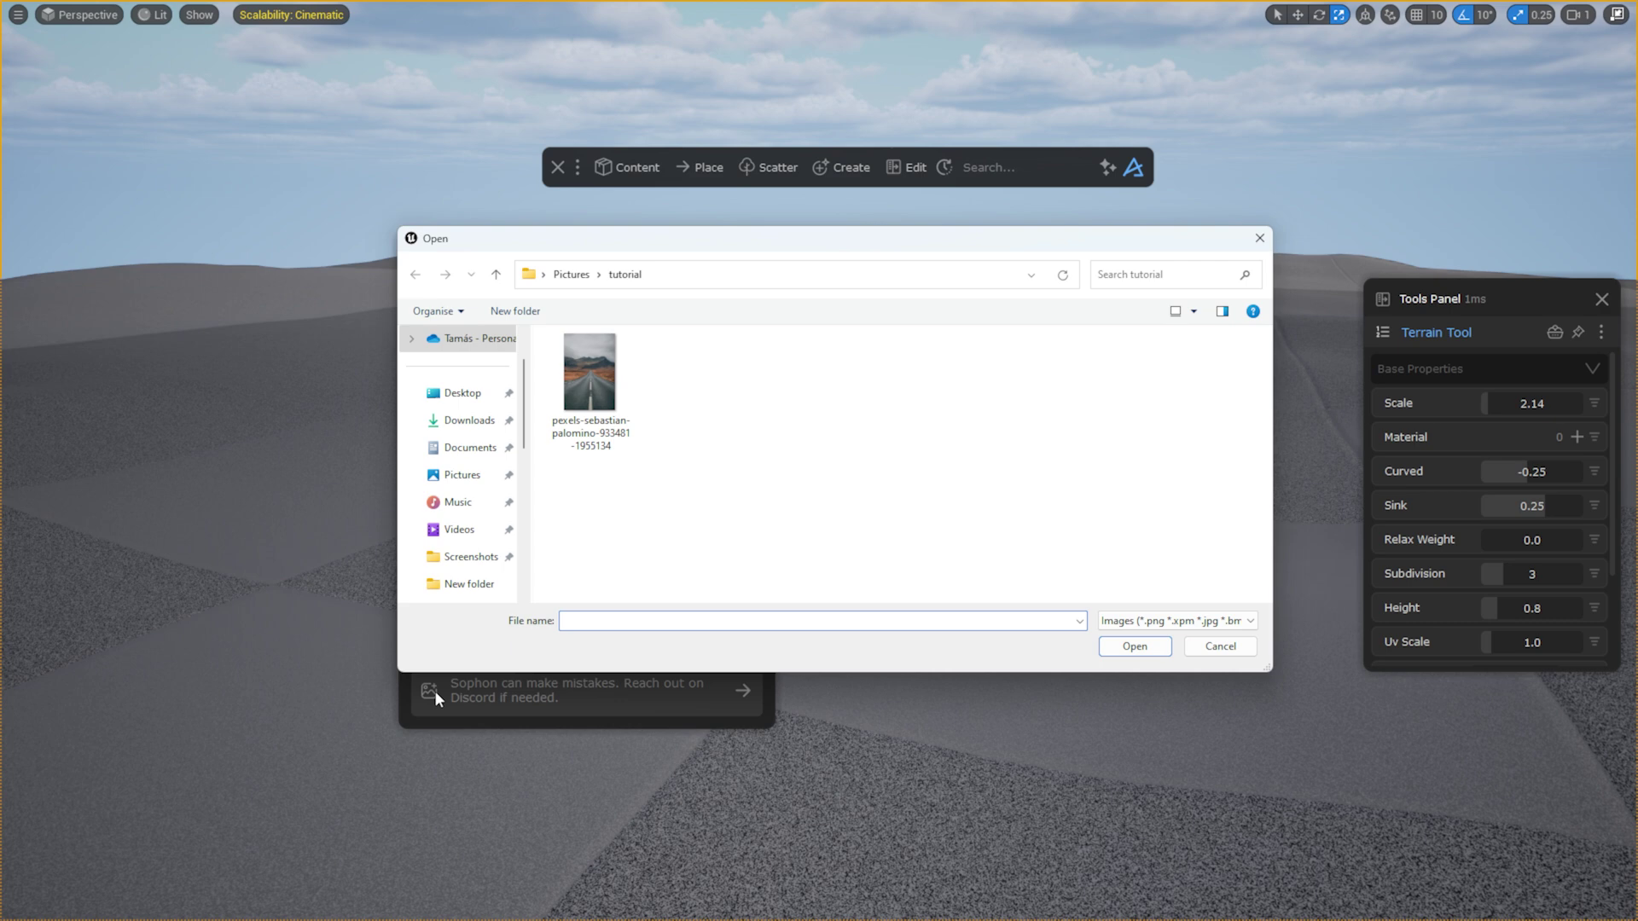
double_click(608, 398)
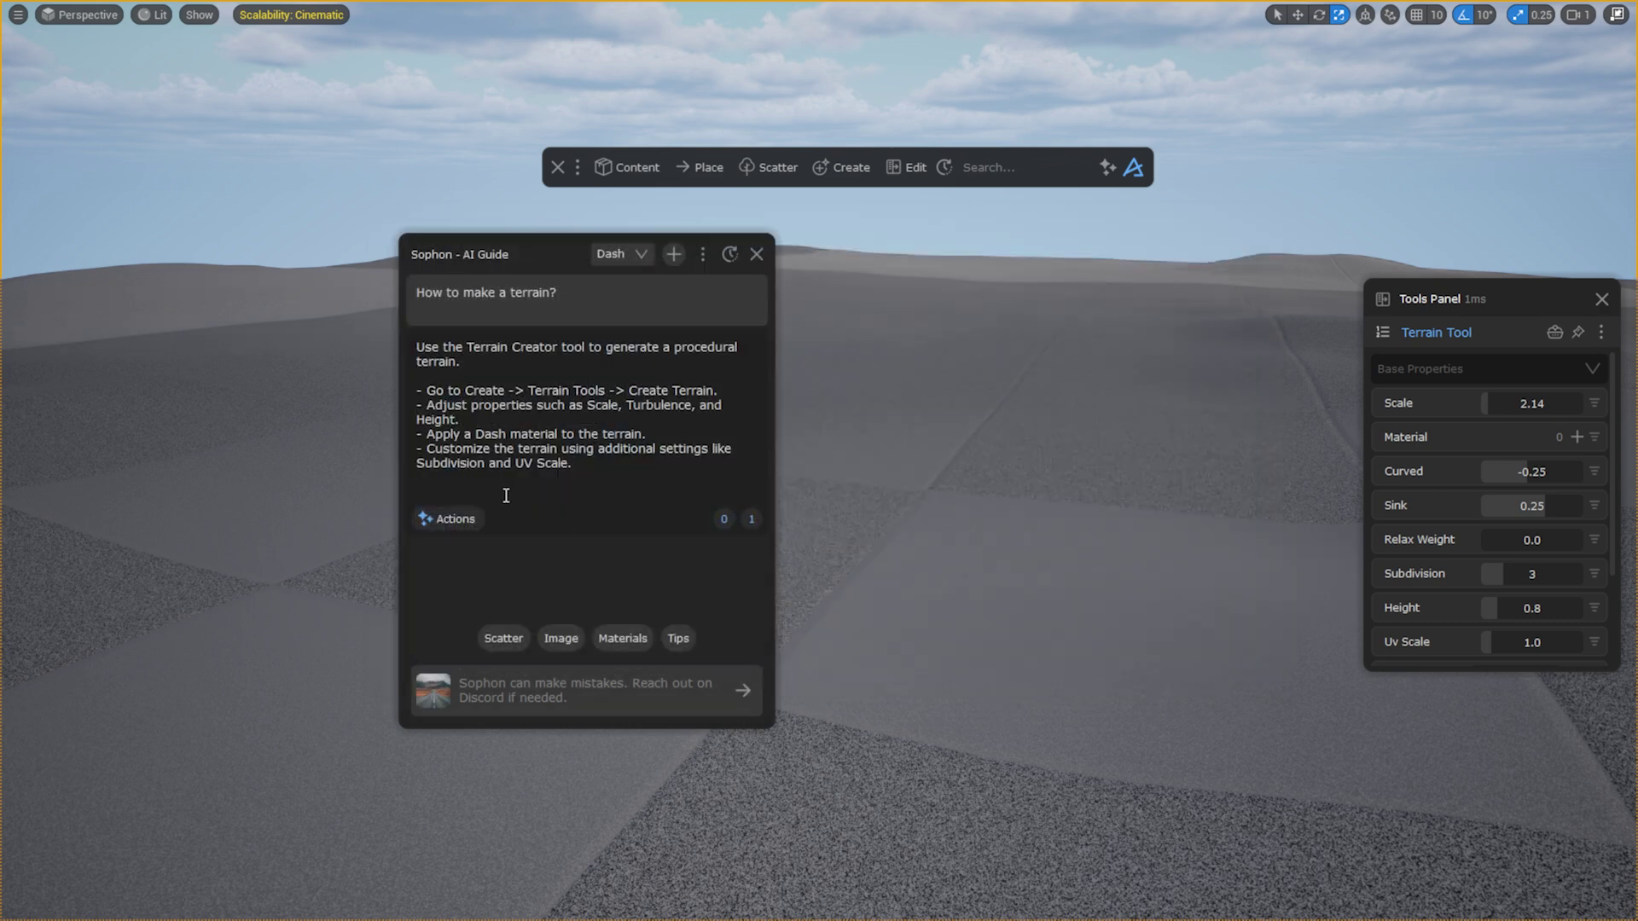
text(How to make th)
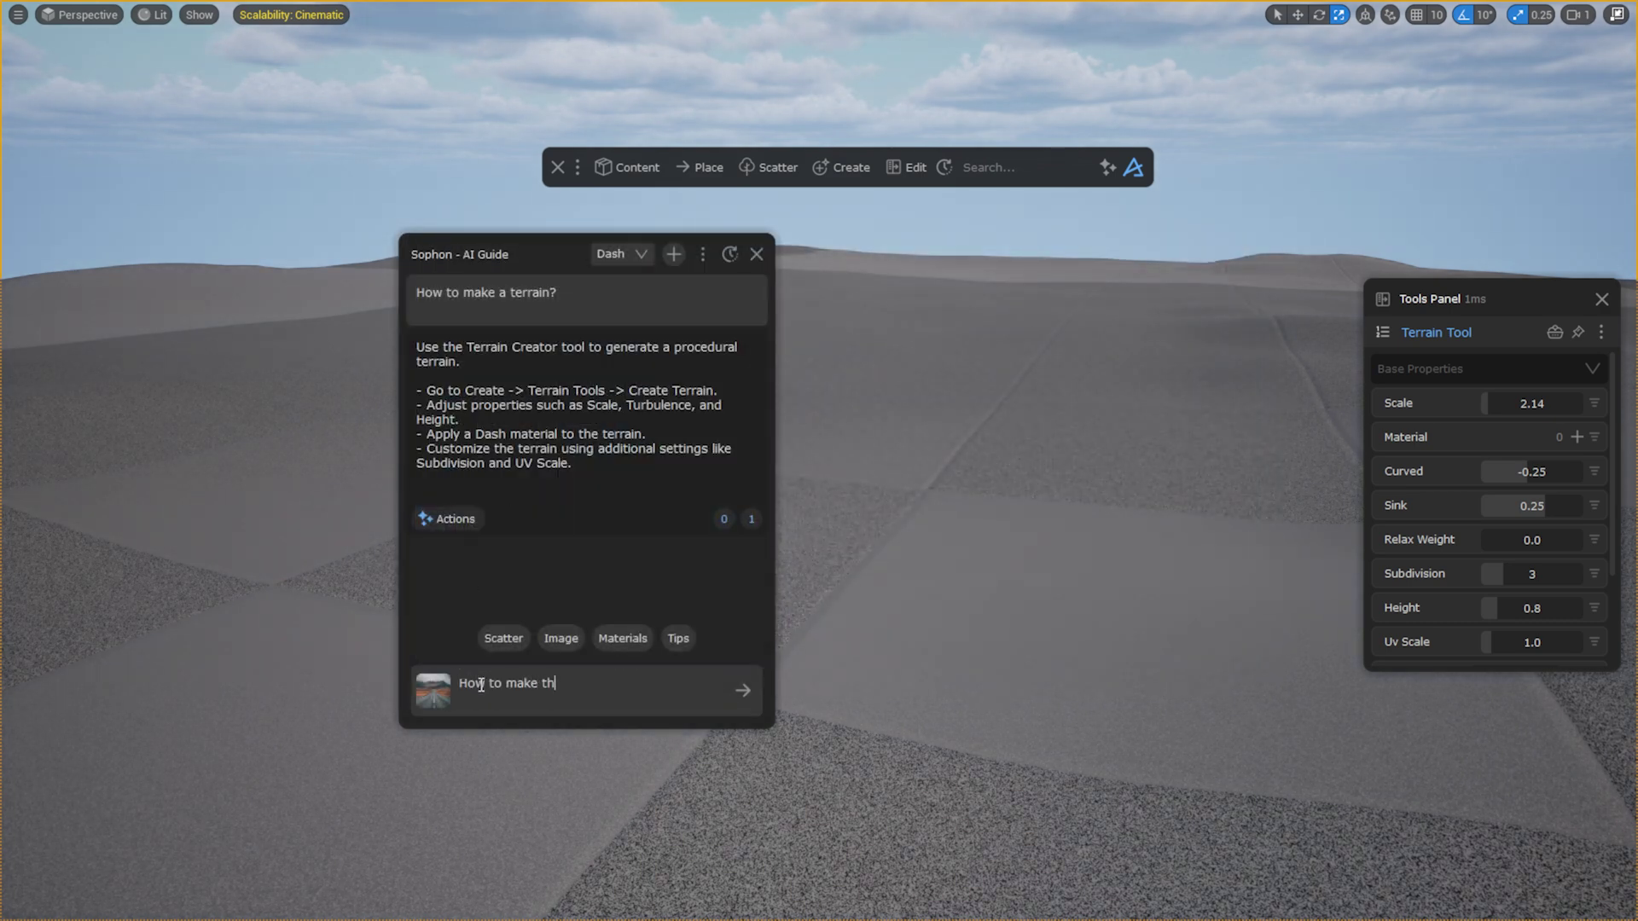
key(Return)
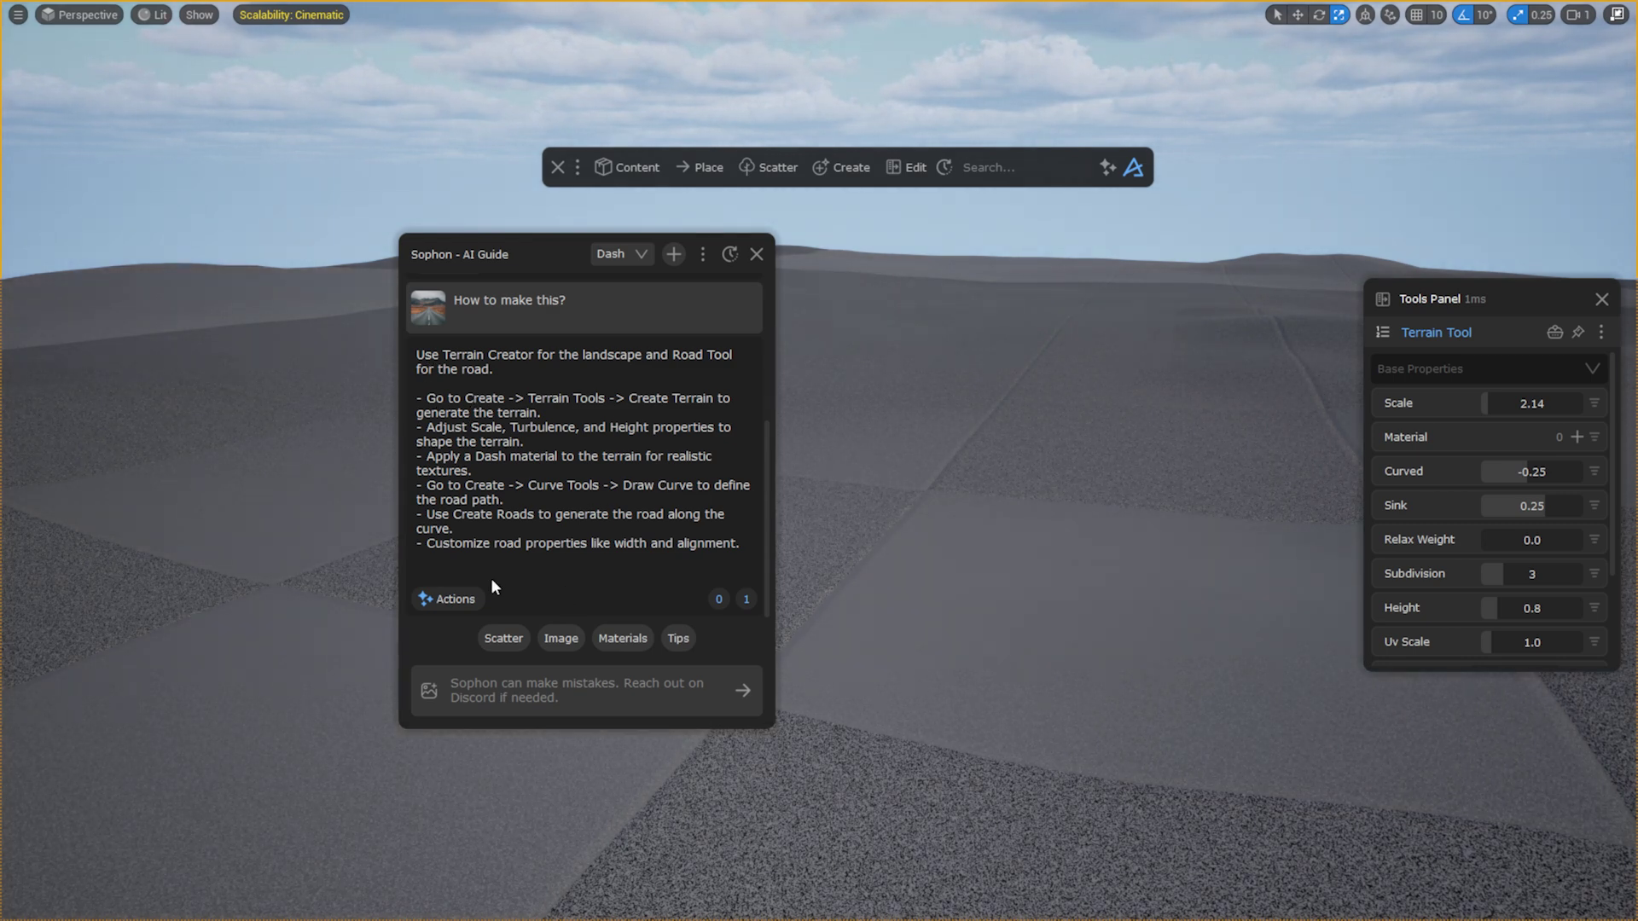
- Send the Materials suggestion 'how do i create a blend material?' to Sophon
click(678, 638)
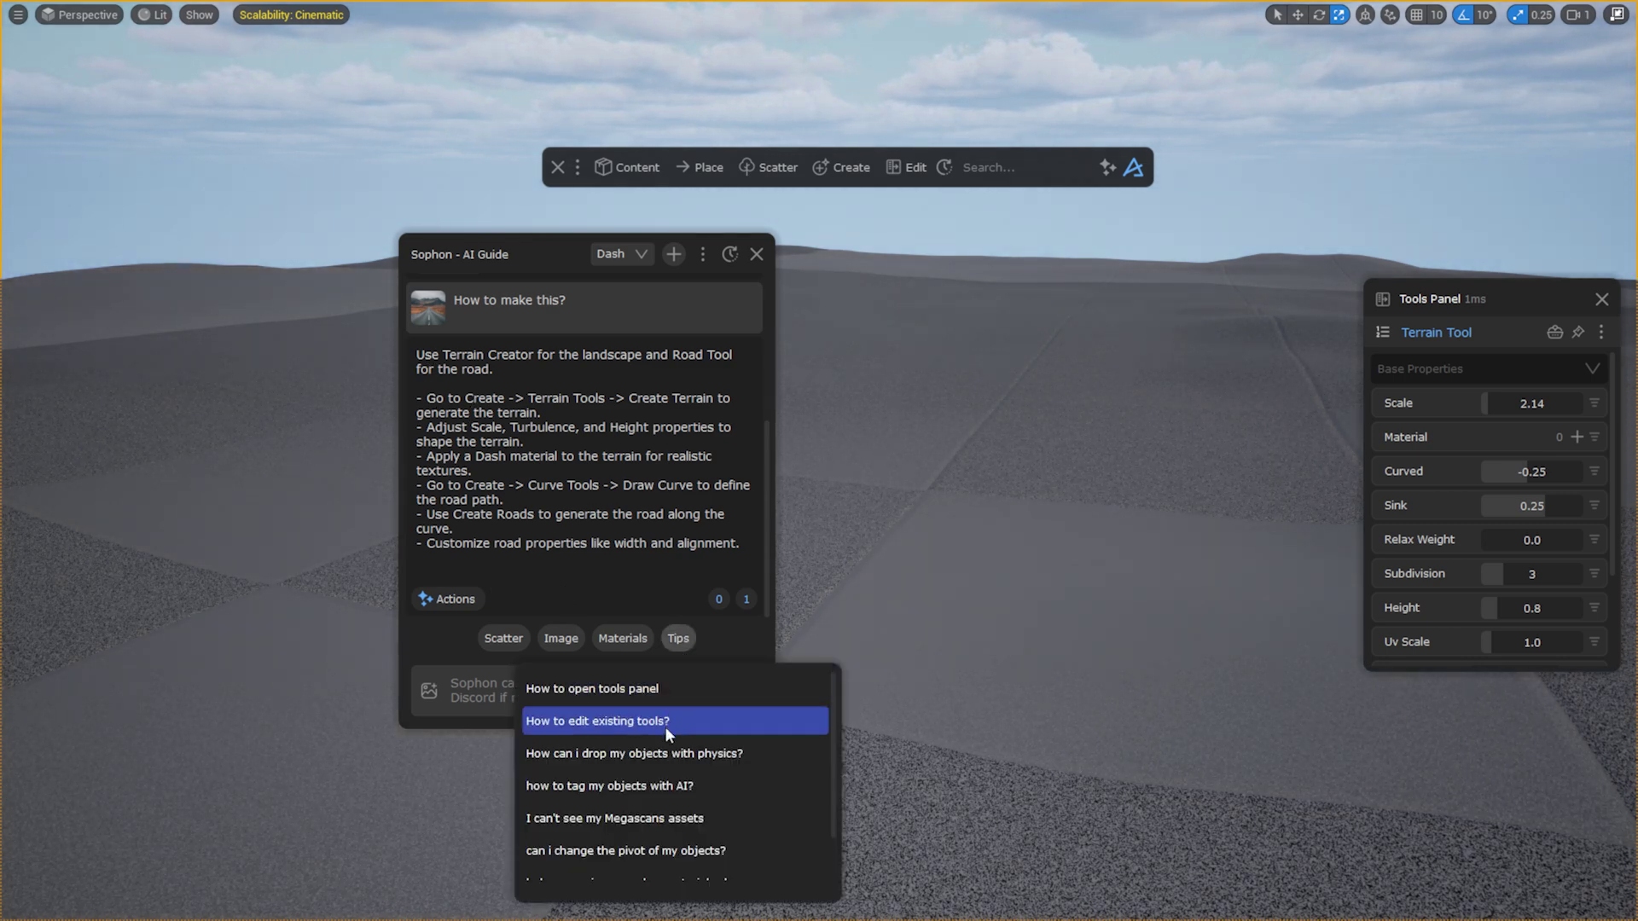
click(621, 642)
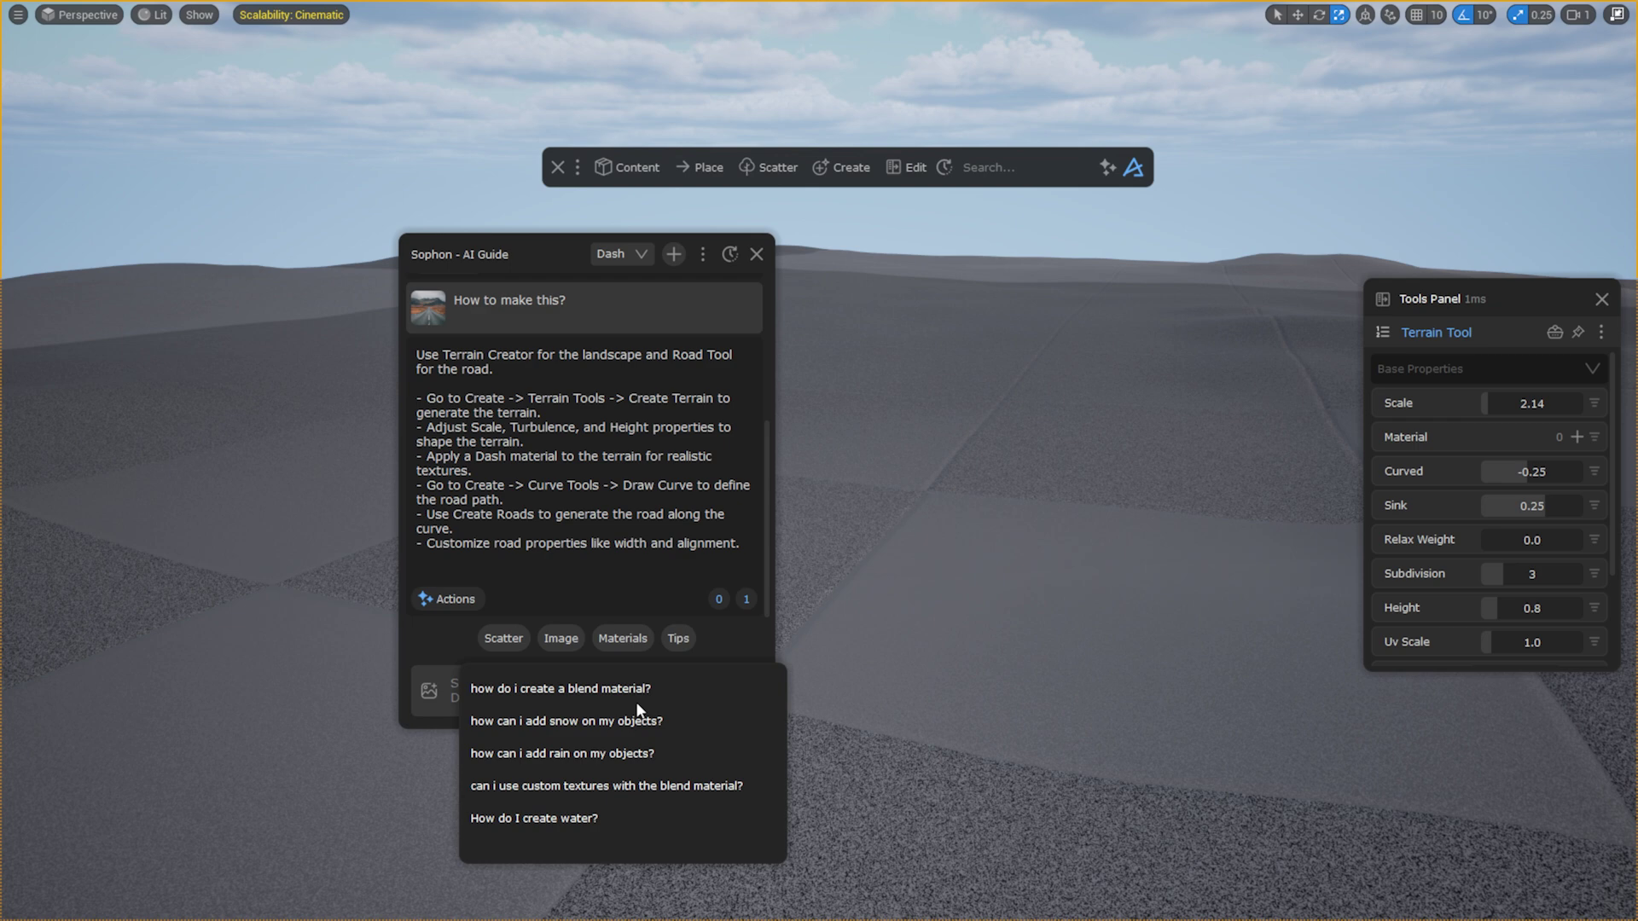
click(637, 695)
click(744, 692)
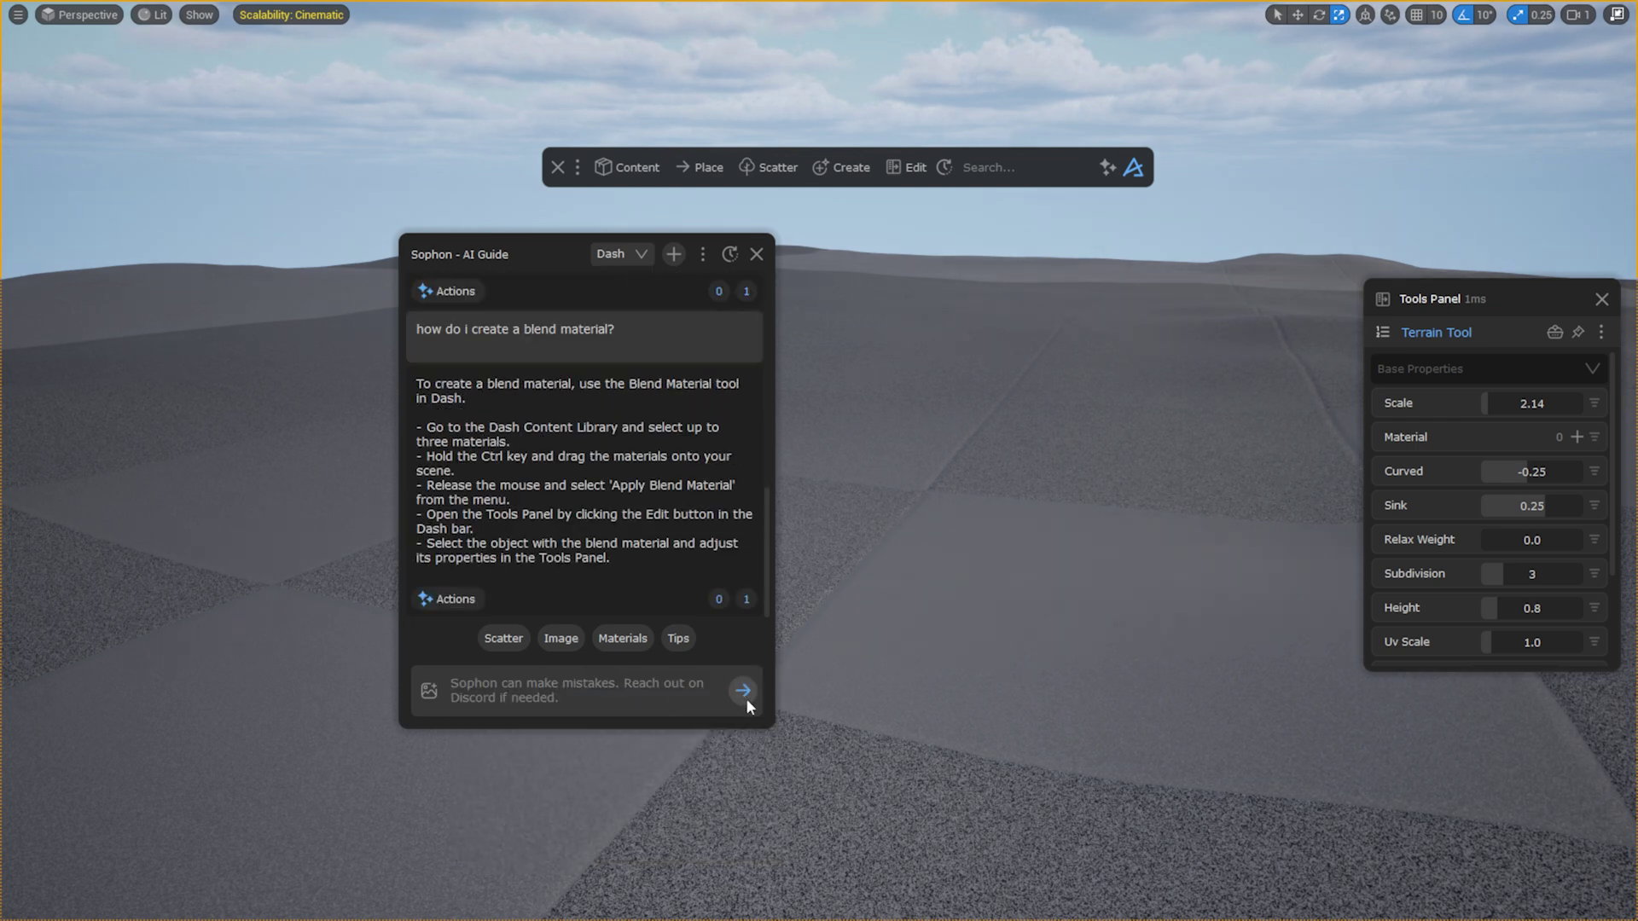
- Apply a blend of rocky materials from the content library to the terrain
click(640, 165)
click(632, 216)
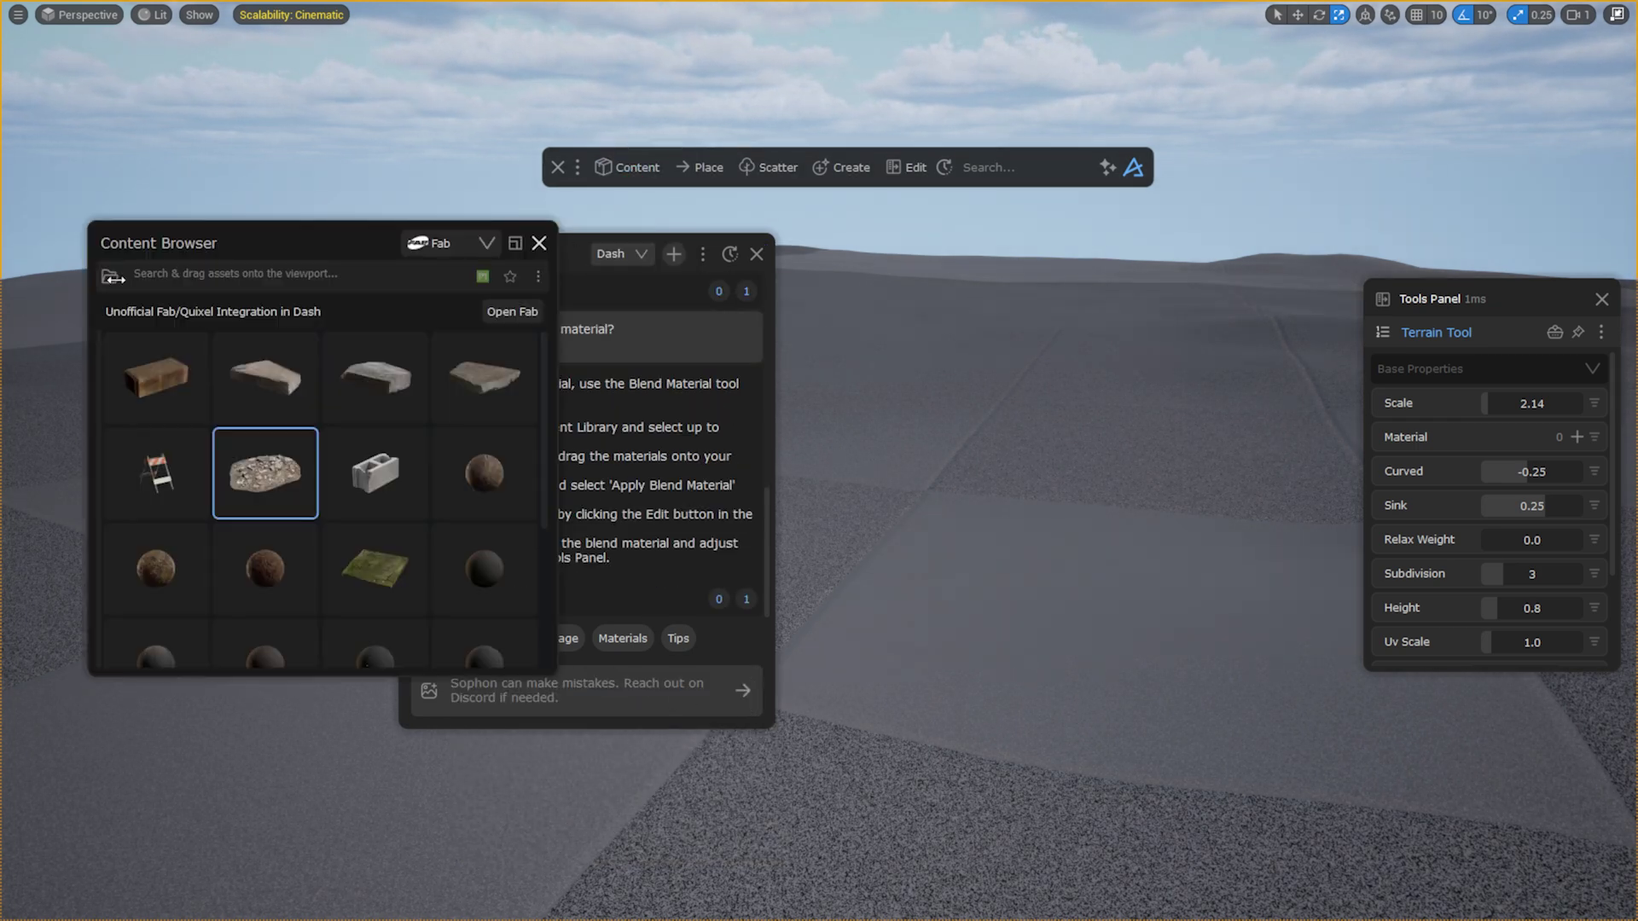
mouse_move(277, 240)
mouse_down()
mouse_move(190, 223)
mouse_move(278, 212)
mouse_up()
click(380, 358)
ctrl+click(464, 345)
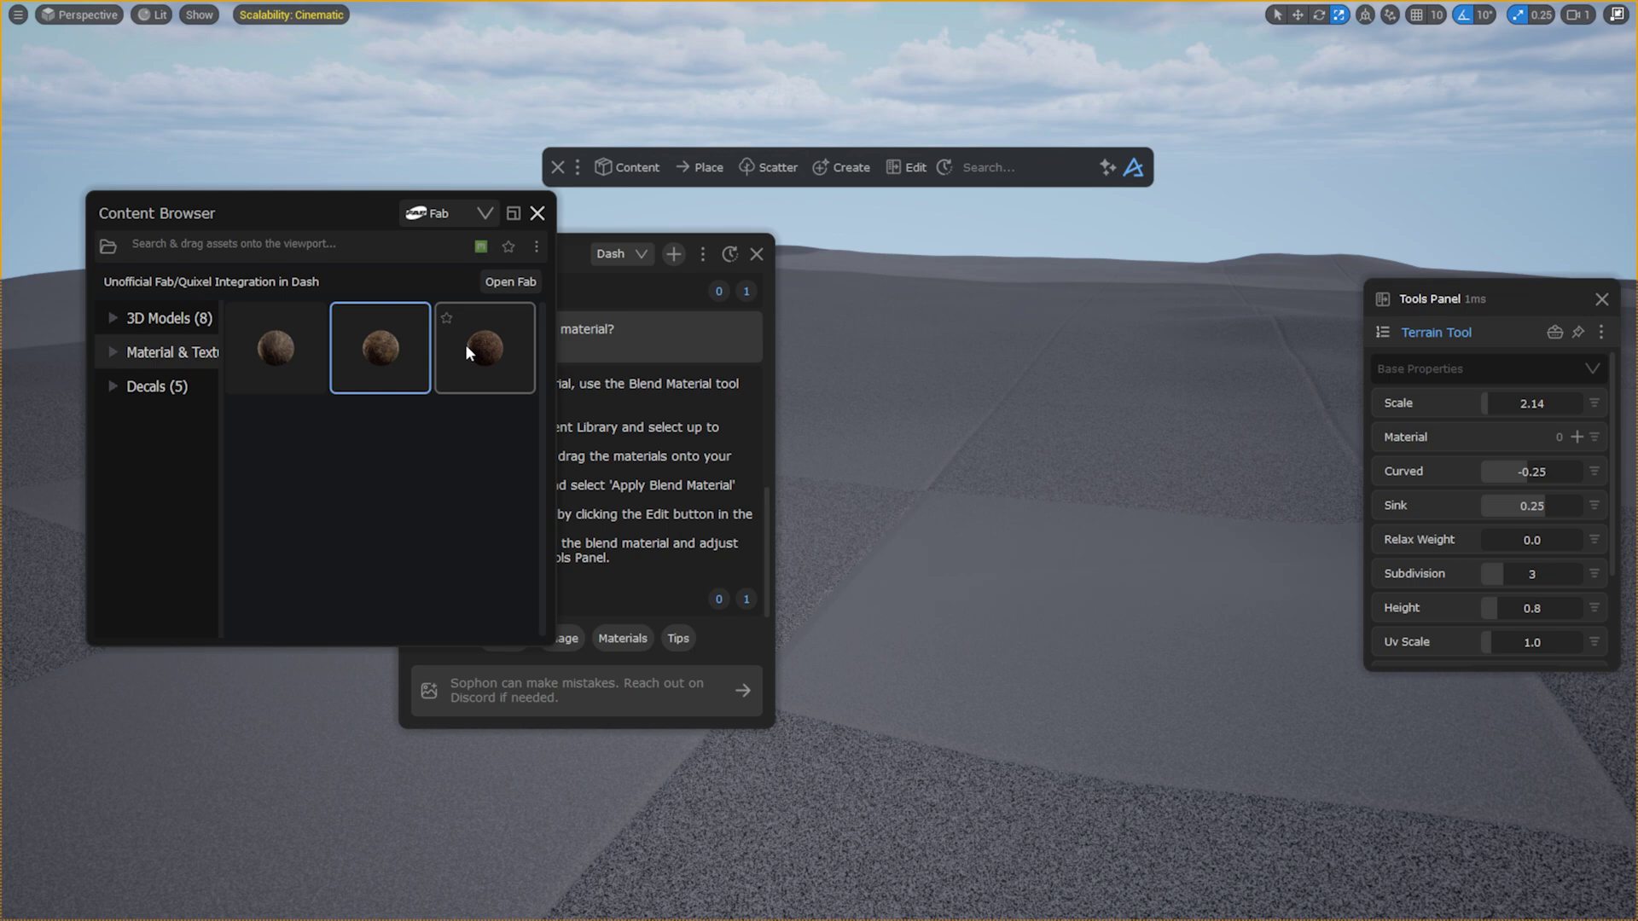
ctrl+drag(464, 345, 1015, 544)
click(991, 687)
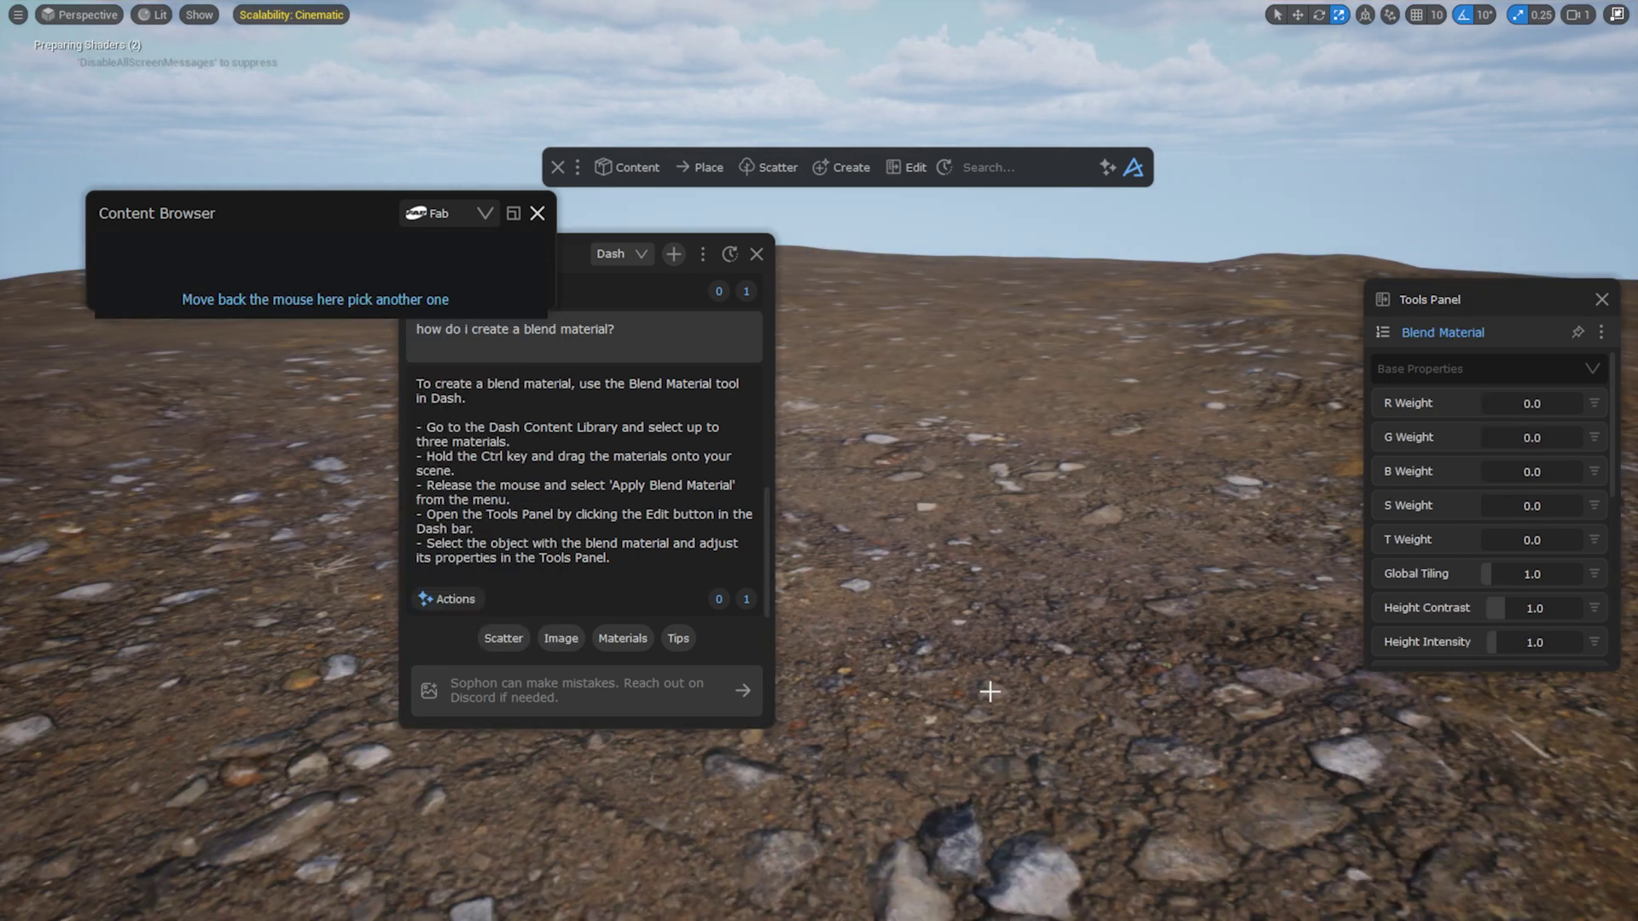
- Set the terrain blend to Global Tiling 8.5 with weights R 0.52, G 0.36, B 0.37, S 0.21
drag(1468, 300, 1127, 311)
drag(1135, 584, 1227, 584)
drag(1148, 415, 1197, 418)
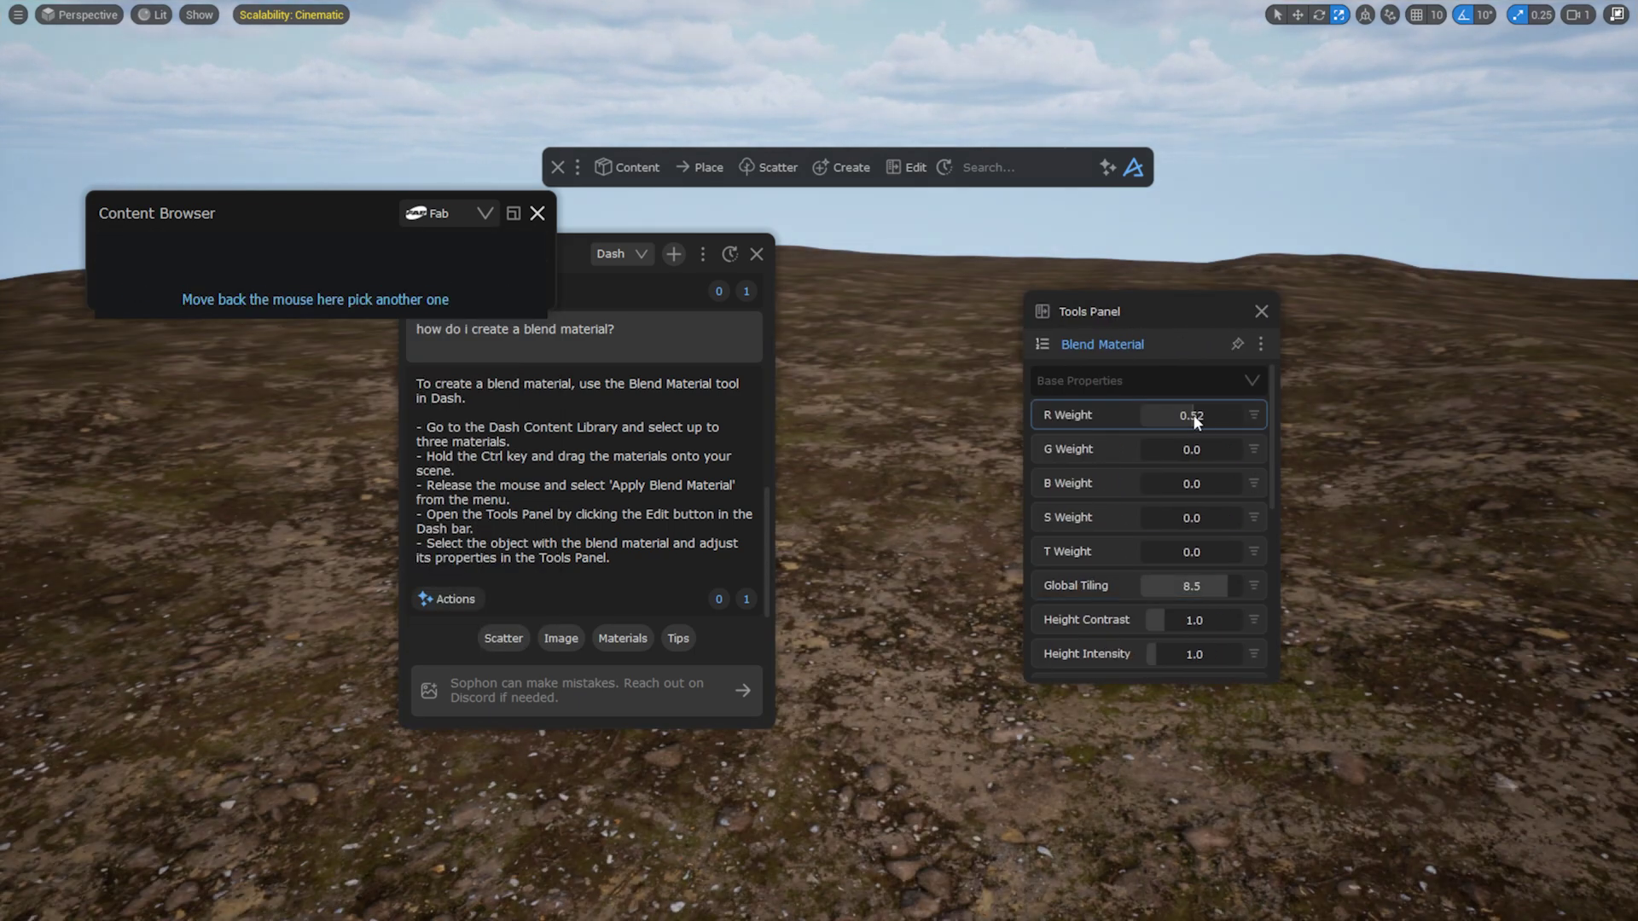
click(1176, 452)
click(1176, 485)
click(1162, 518)
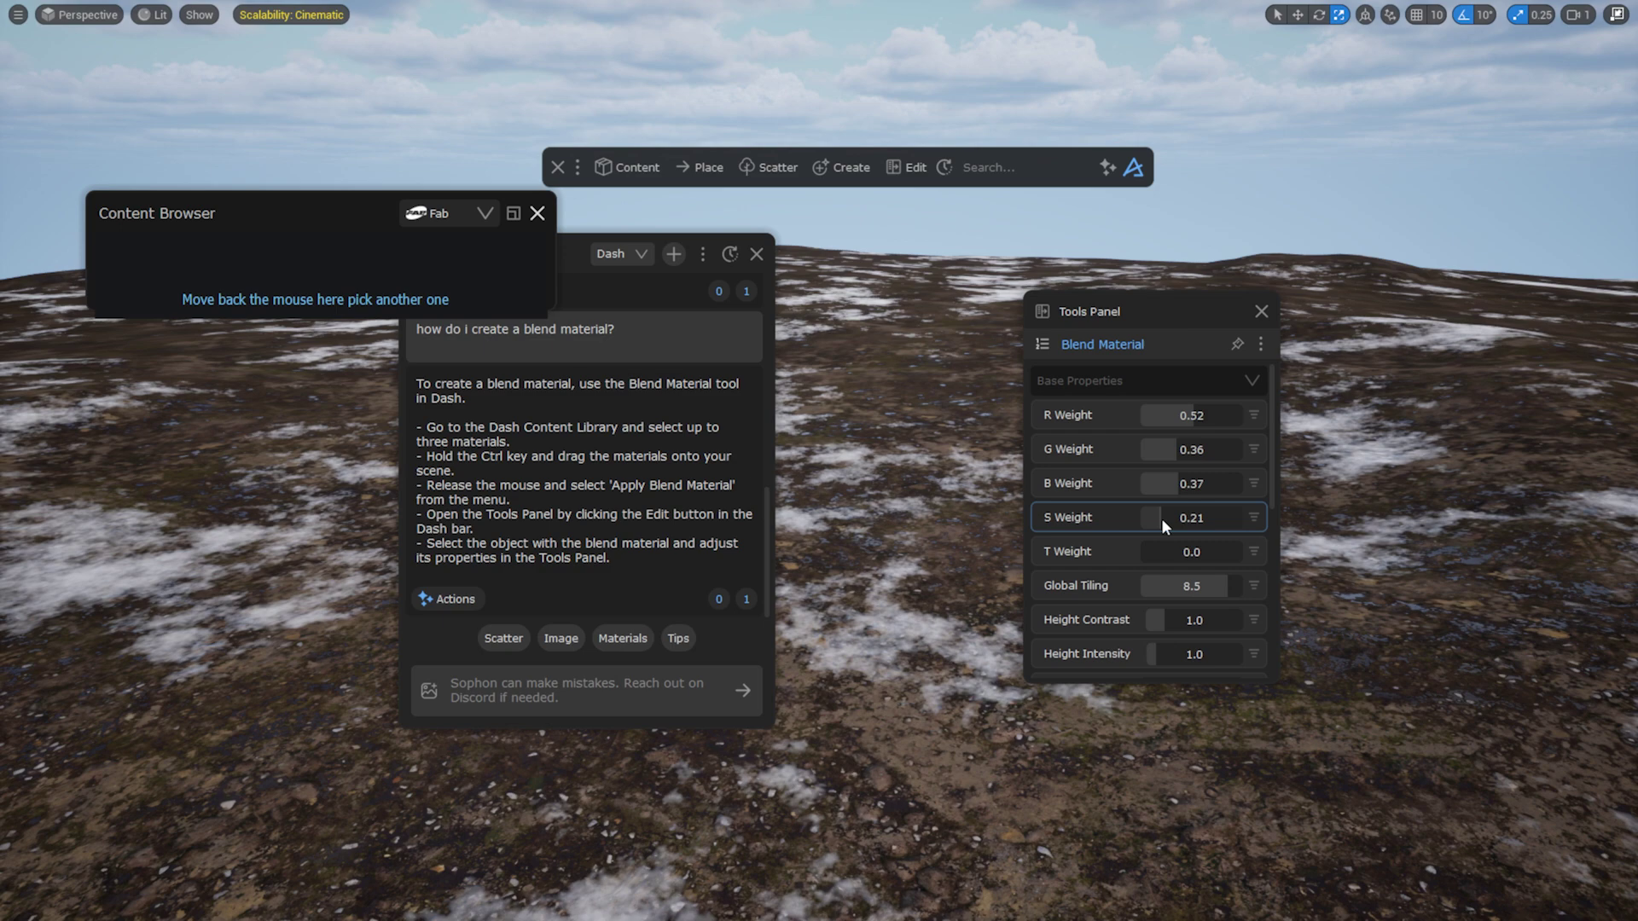
drag(1159, 552, 1119, 556)
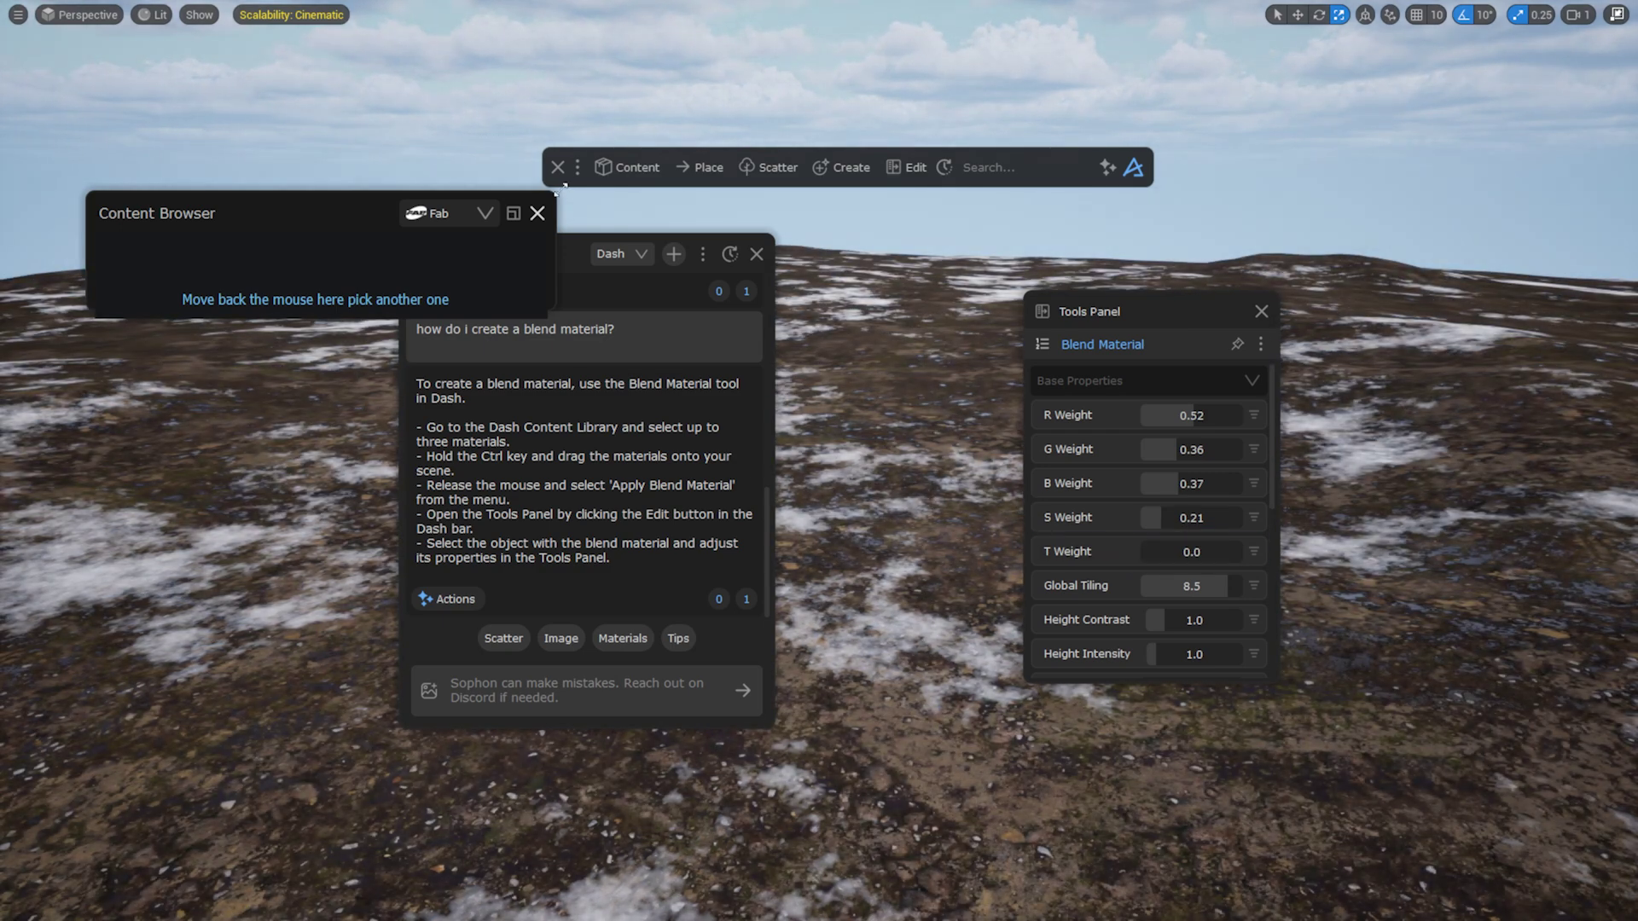
click(535, 212)
click(635, 252)
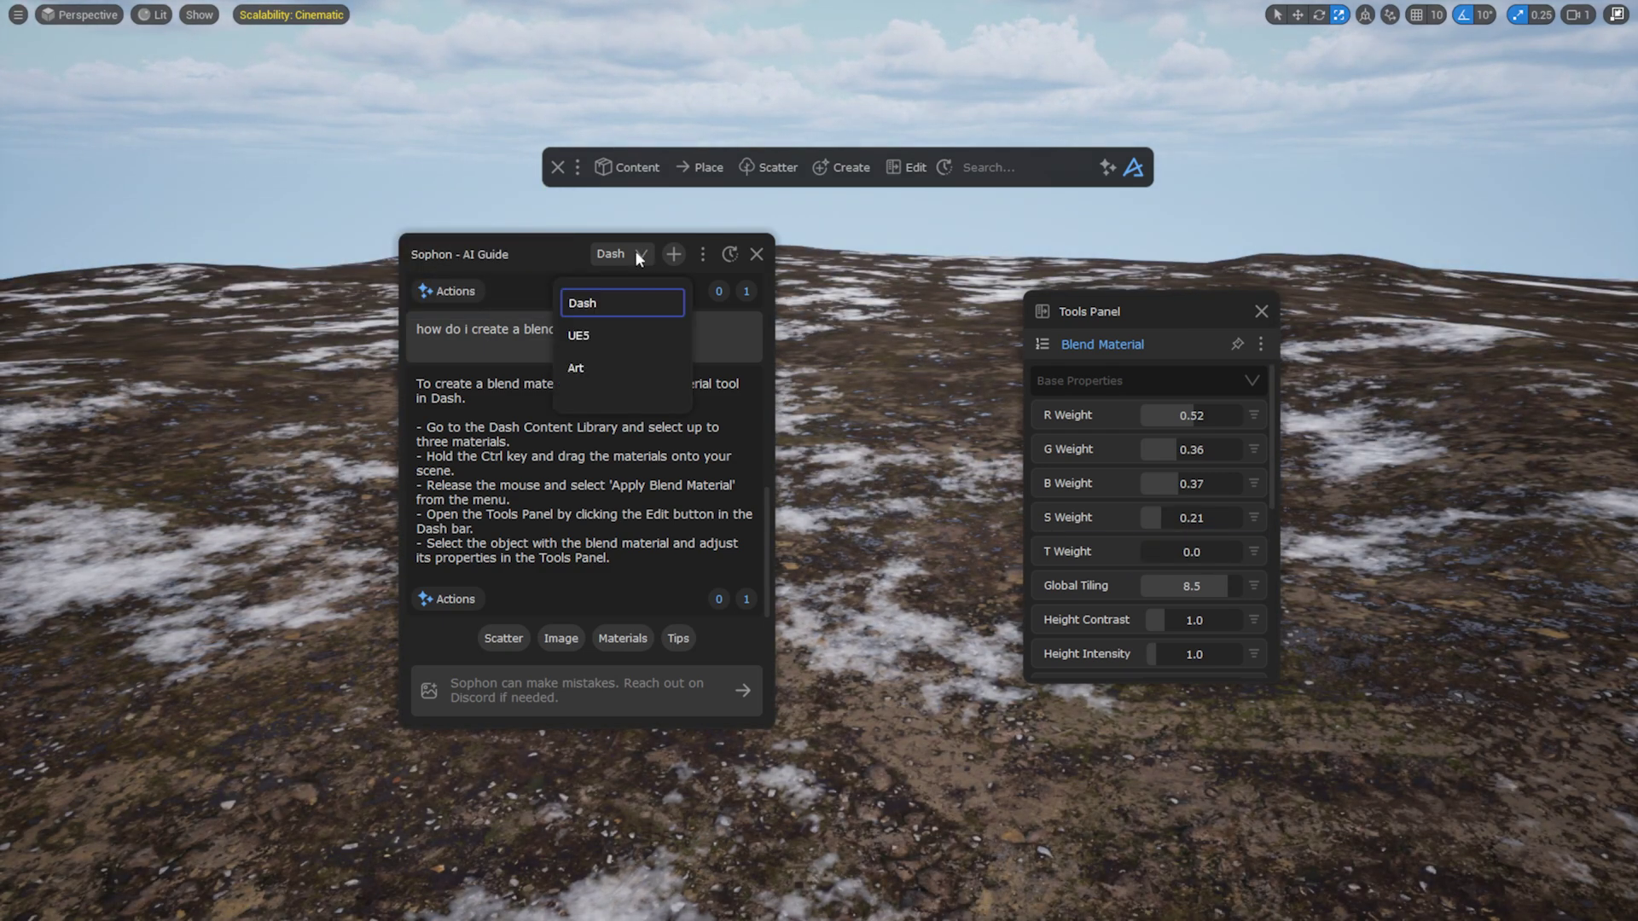
- Switch Sophon to UE5 topics and ask the World Building question on foliage draw-call optimization
click(591, 335)
click(479, 636)
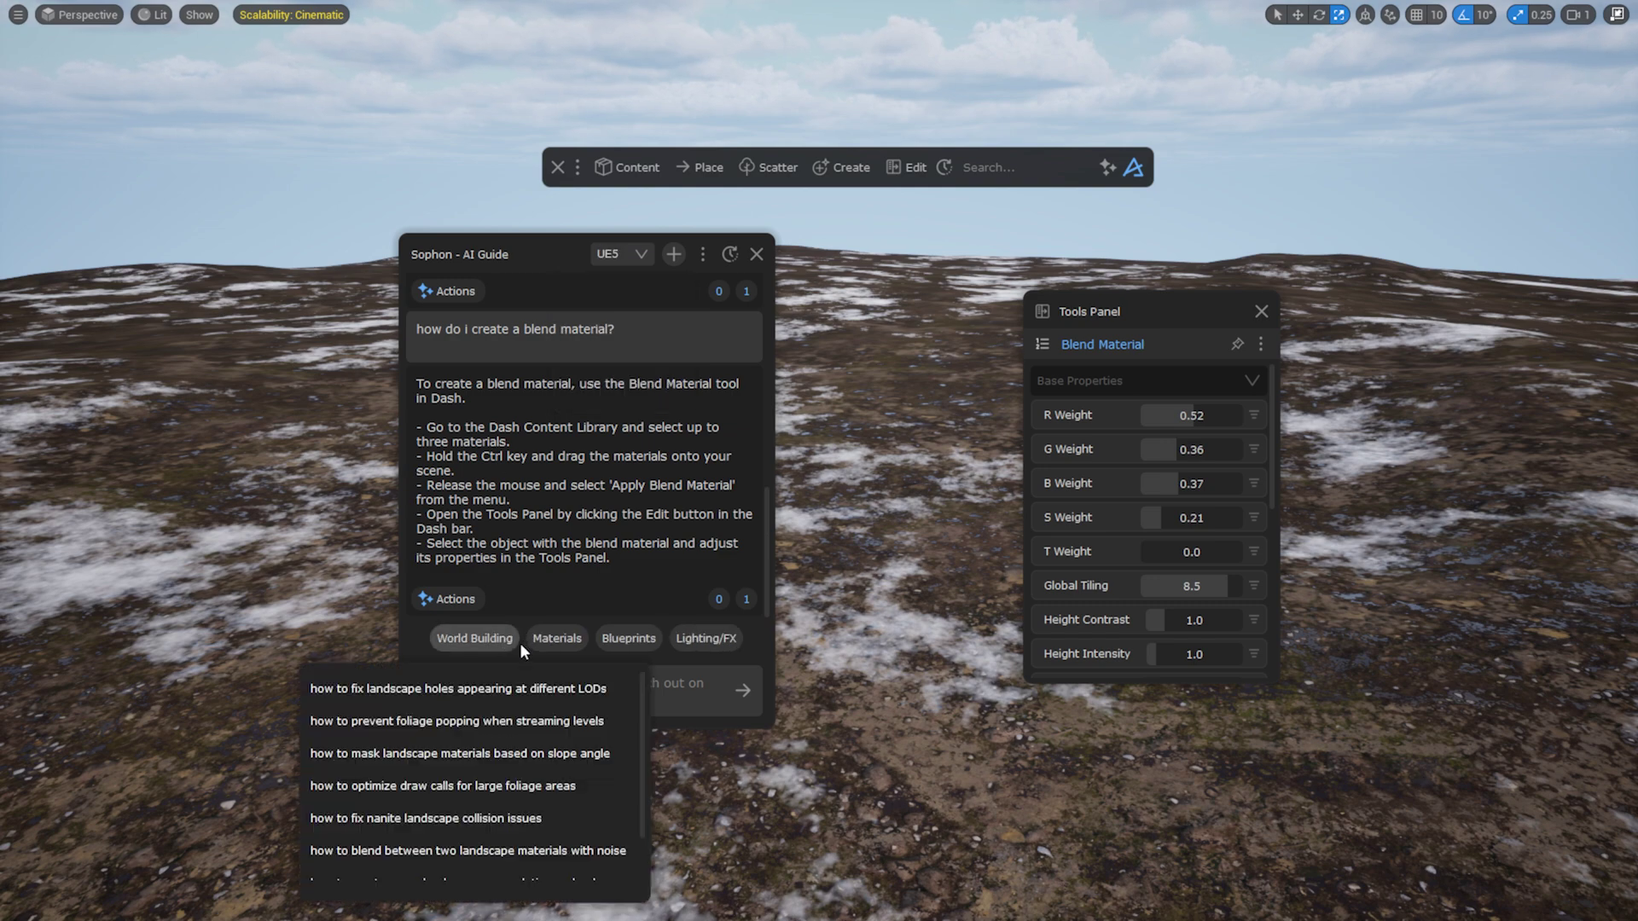
click(572, 786)
click(742, 691)
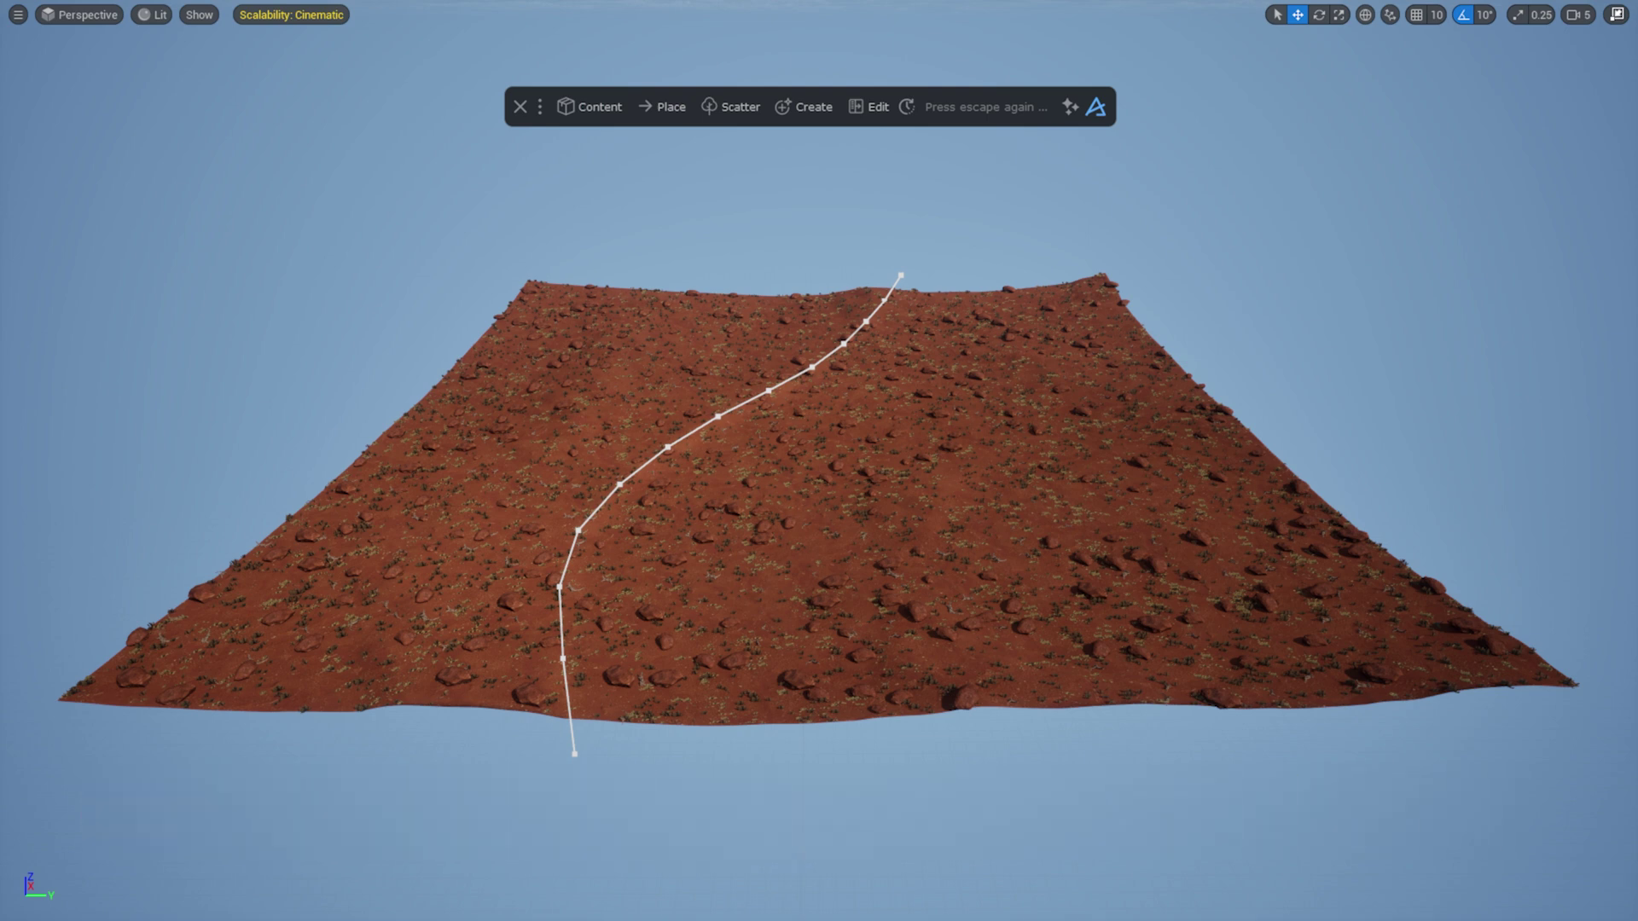
- Add the spline as a Curve Deformation curve on the red terrain
click(1105, 342)
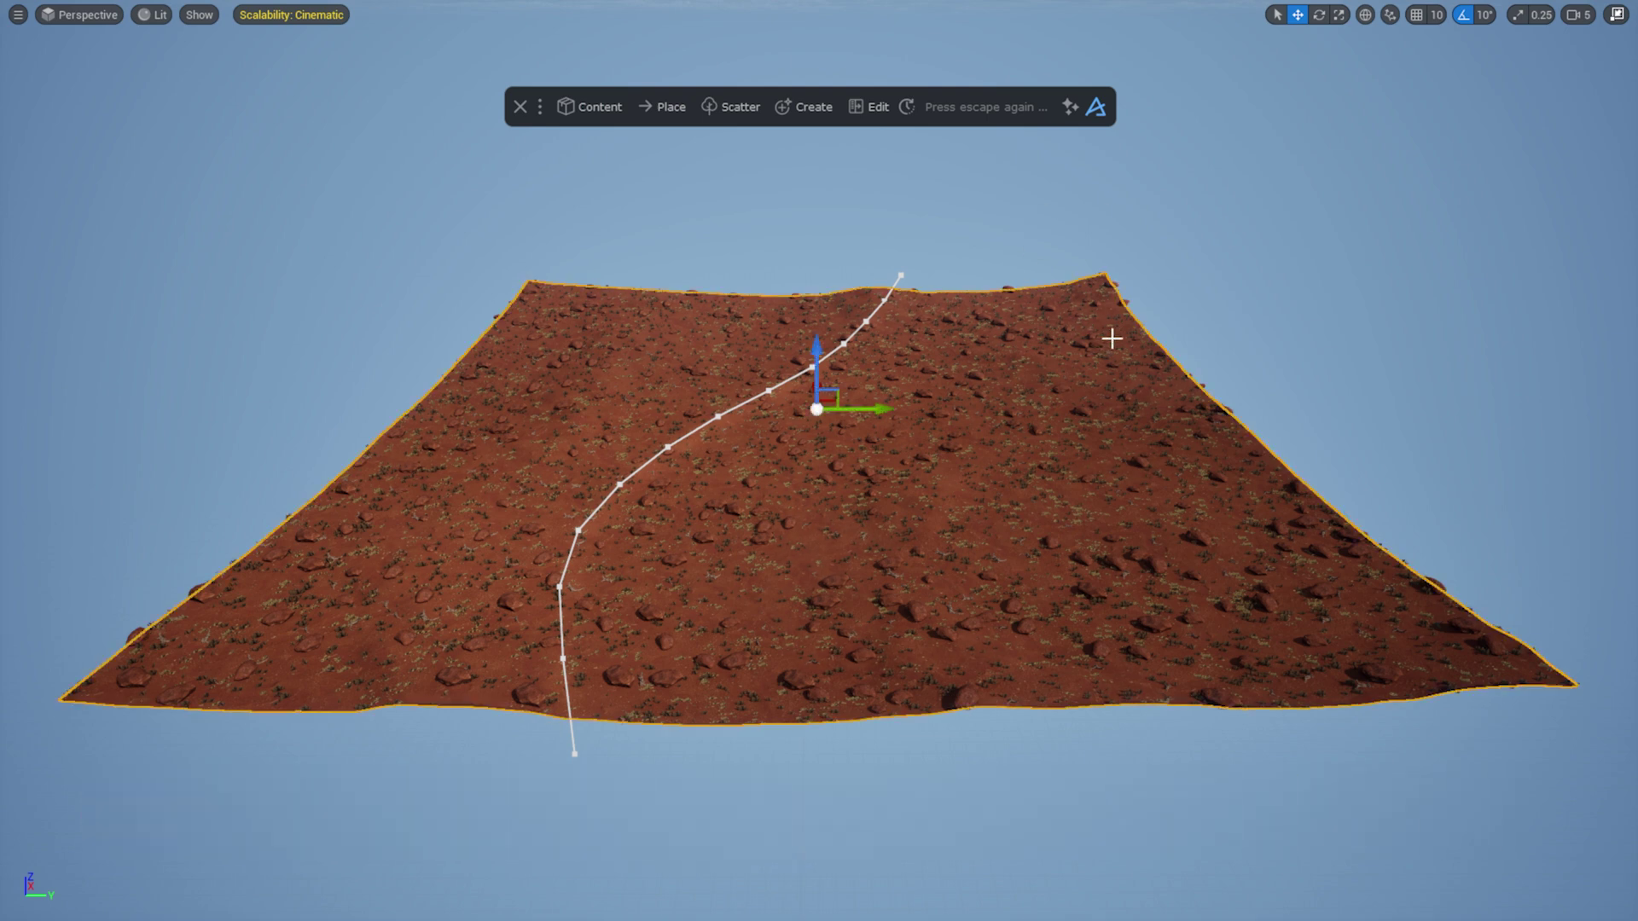
click(882, 106)
scroll(1302, 383, down, 3)
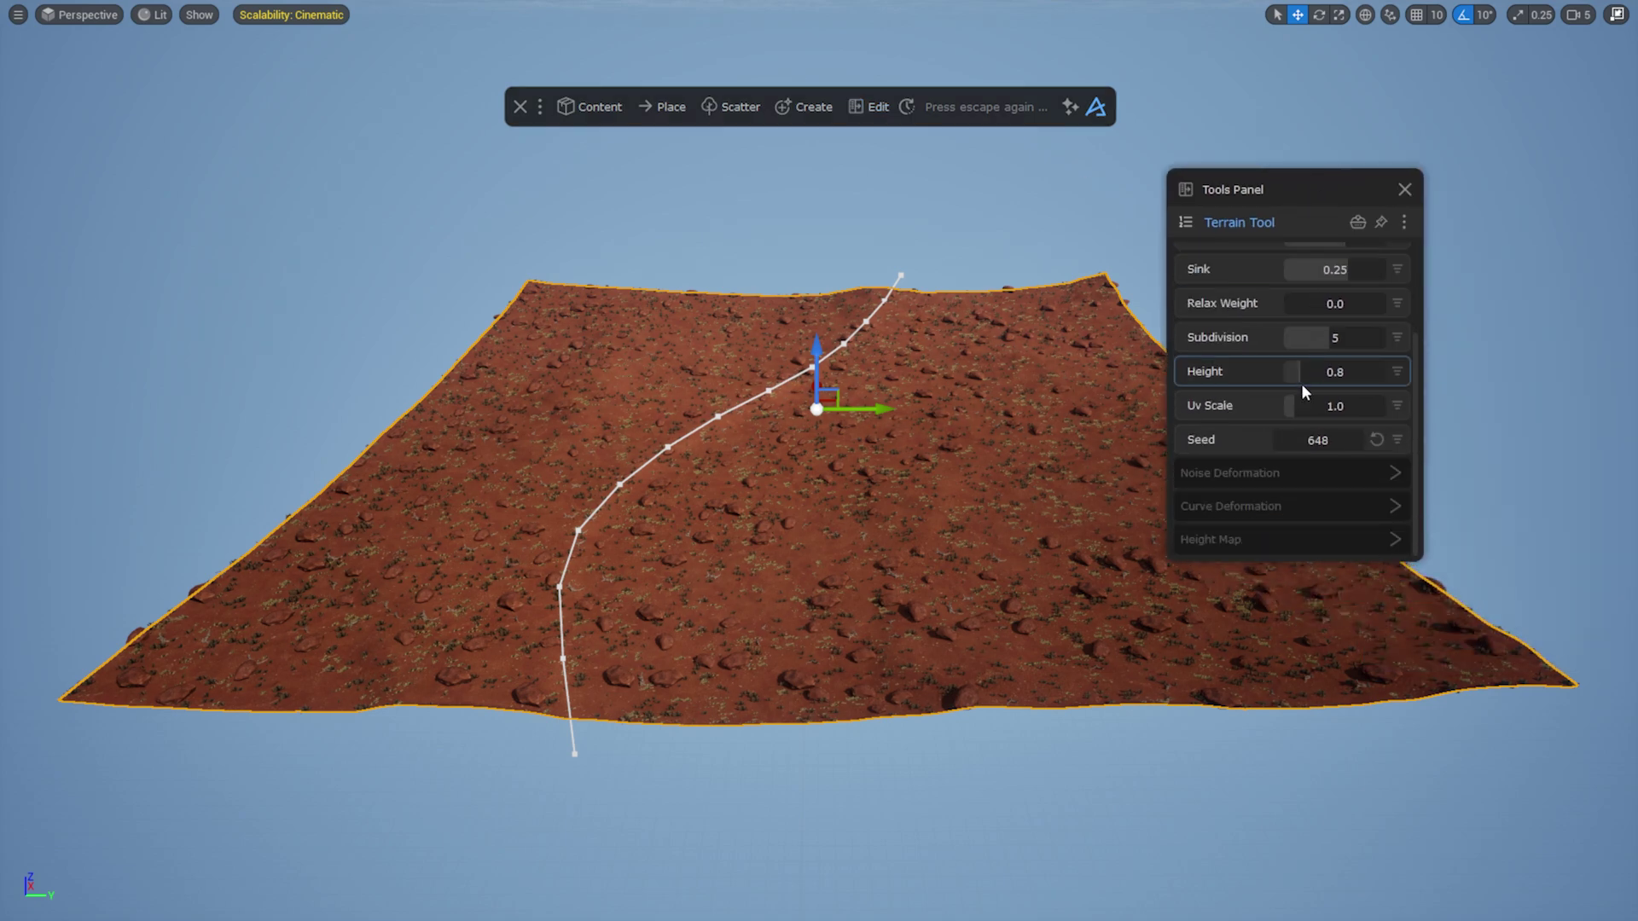
click(1320, 502)
scroll(1261, 376, down, 3)
click(769, 391)
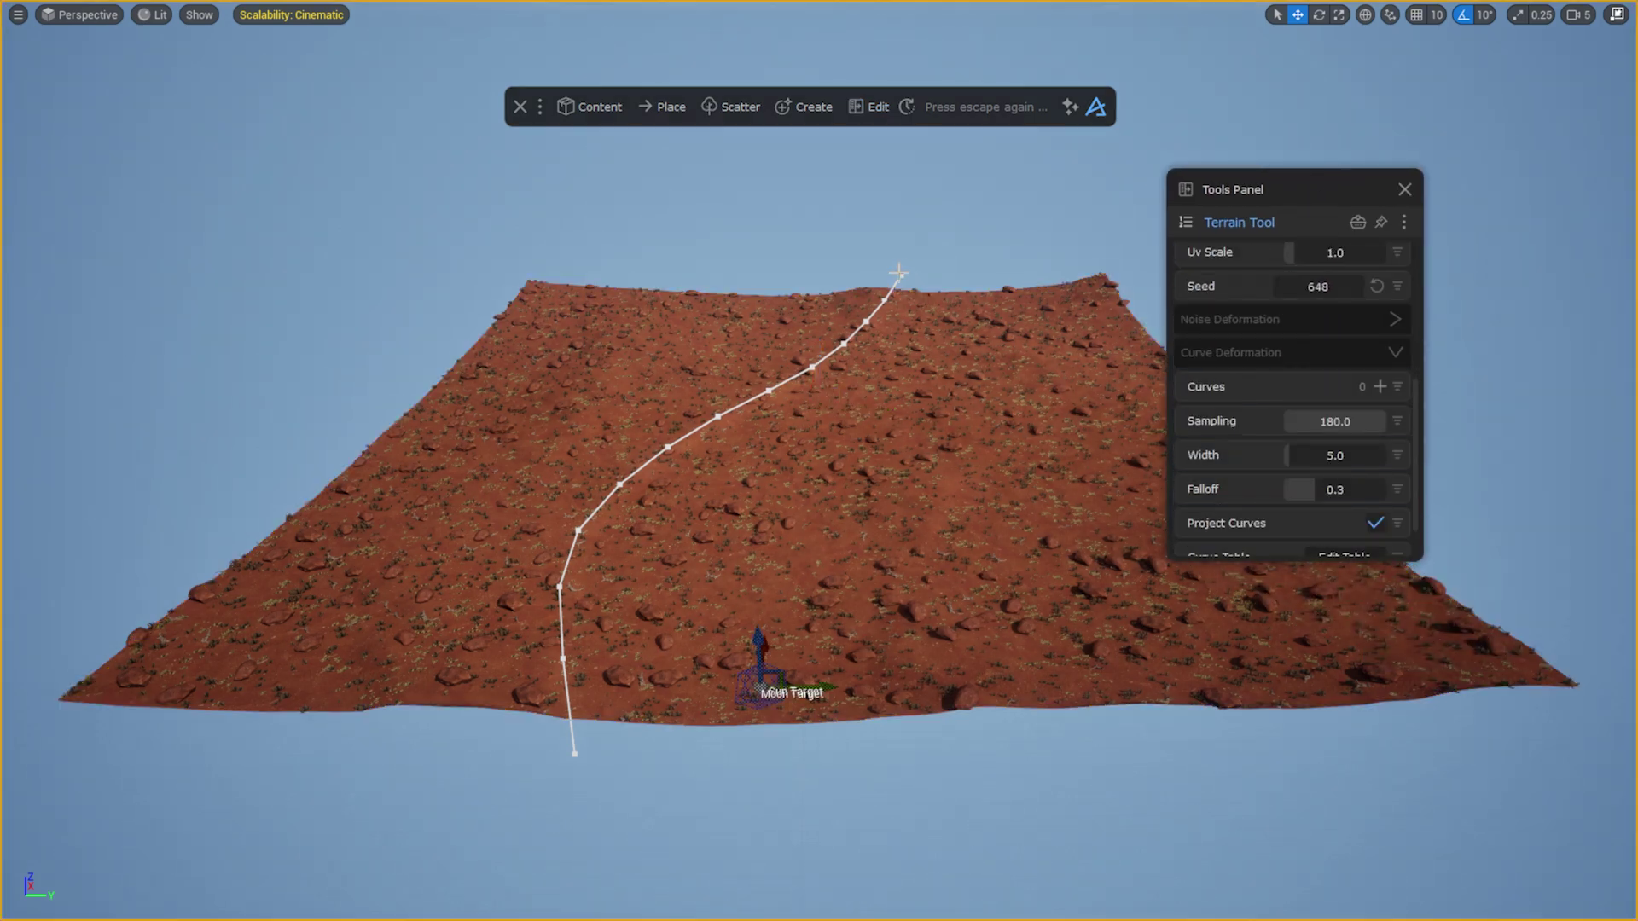
click(1380, 386)
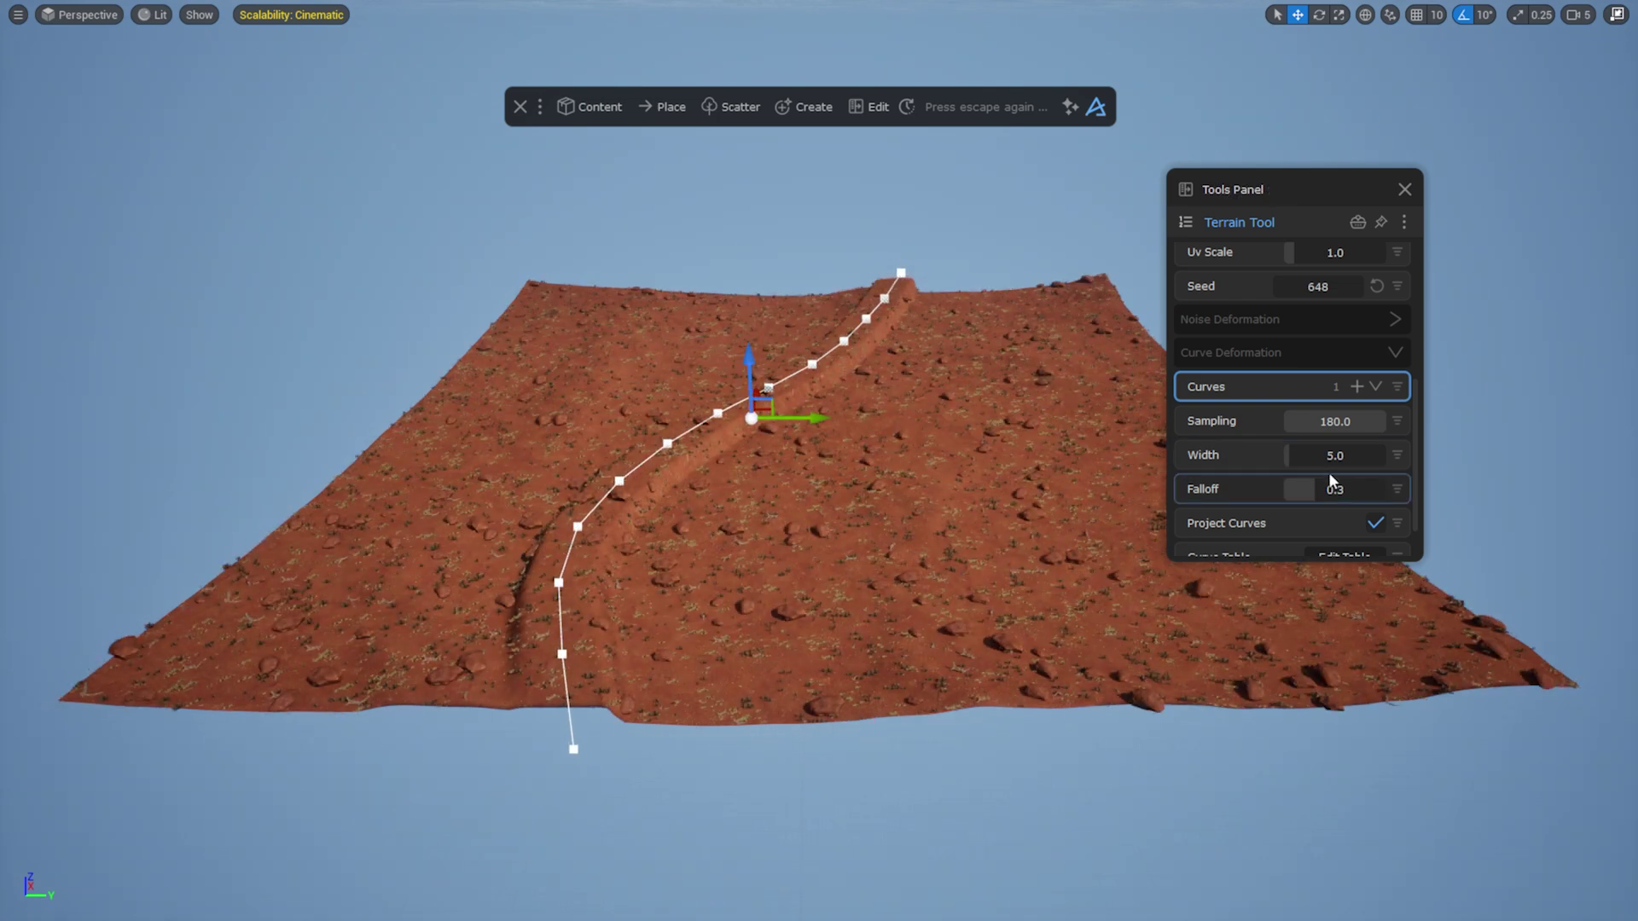
- Set the curve deformation to Width 10.0 and Falloff 0.58, shifting the spline point sideways
mouse_move(1295, 453)
mouse_down()
mouse_move(1340, 488)
mouse_move(1371, 483)
mouse_move(1305, 465)
mouse_up()
drag(815, 401, 636, 413)
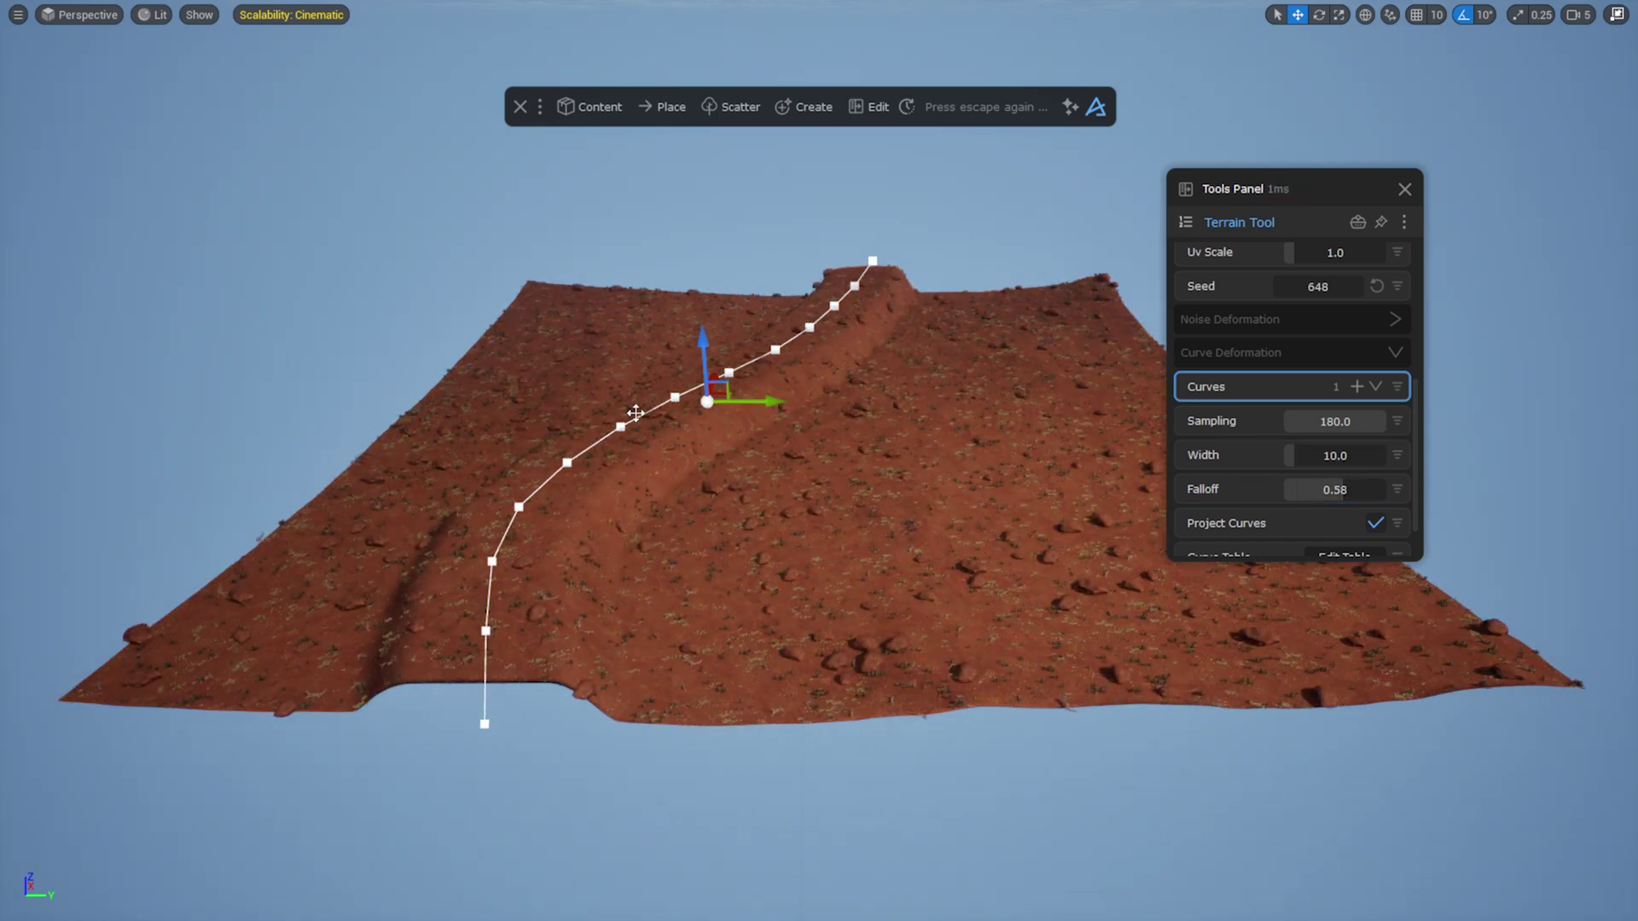
drag(761, 401, 1056, 358)
- Select the other spline curve and bring up its Curve Table
click(518, 499)
click(518, 499)
scroll(1331, 478, down, 2)
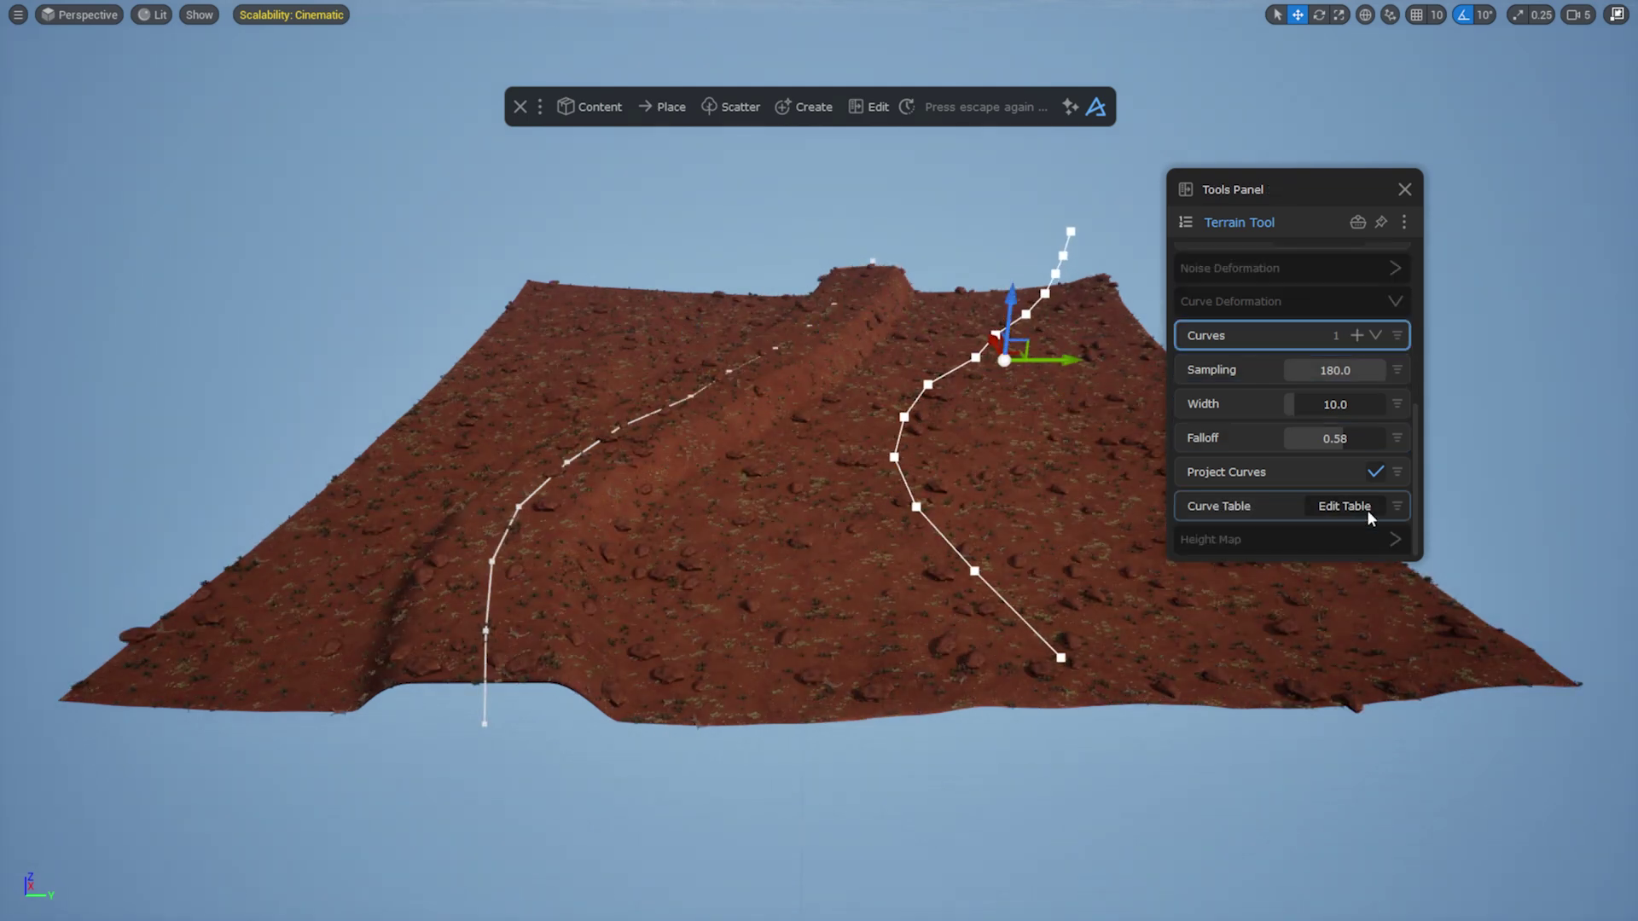
click(1367, 509)
drag(796, 338, 341, 175)
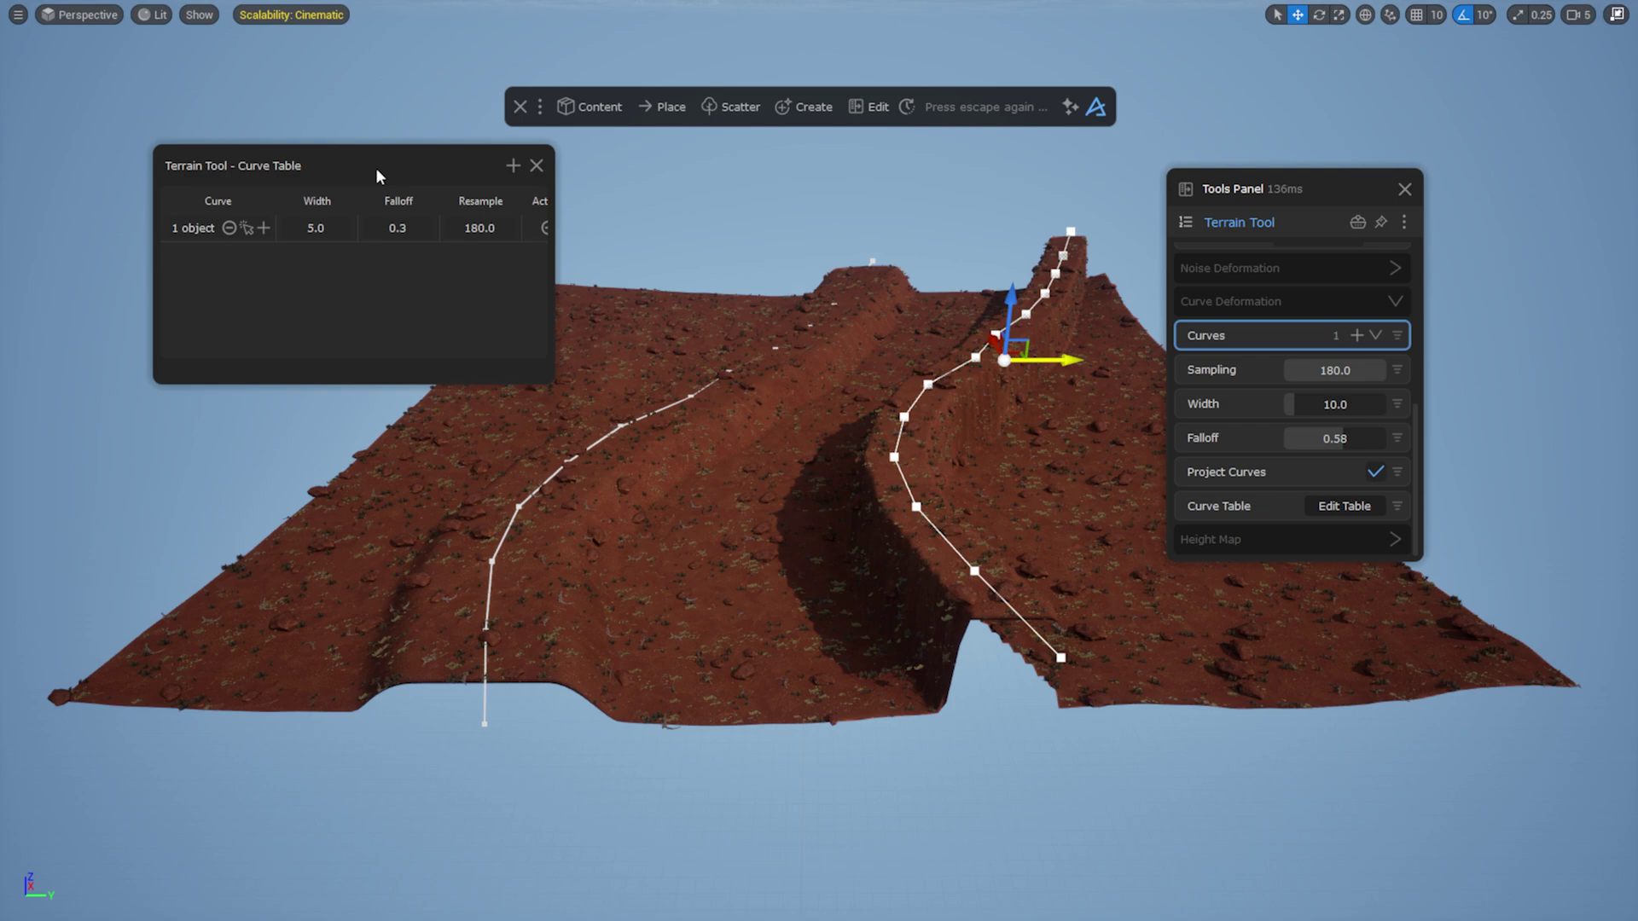
- Set the curve's Falloff to 0.8 and Width to 10, then rotate the right spline around Z
click(418, 226)
key(BackSpace)
text(8)
key(Return)
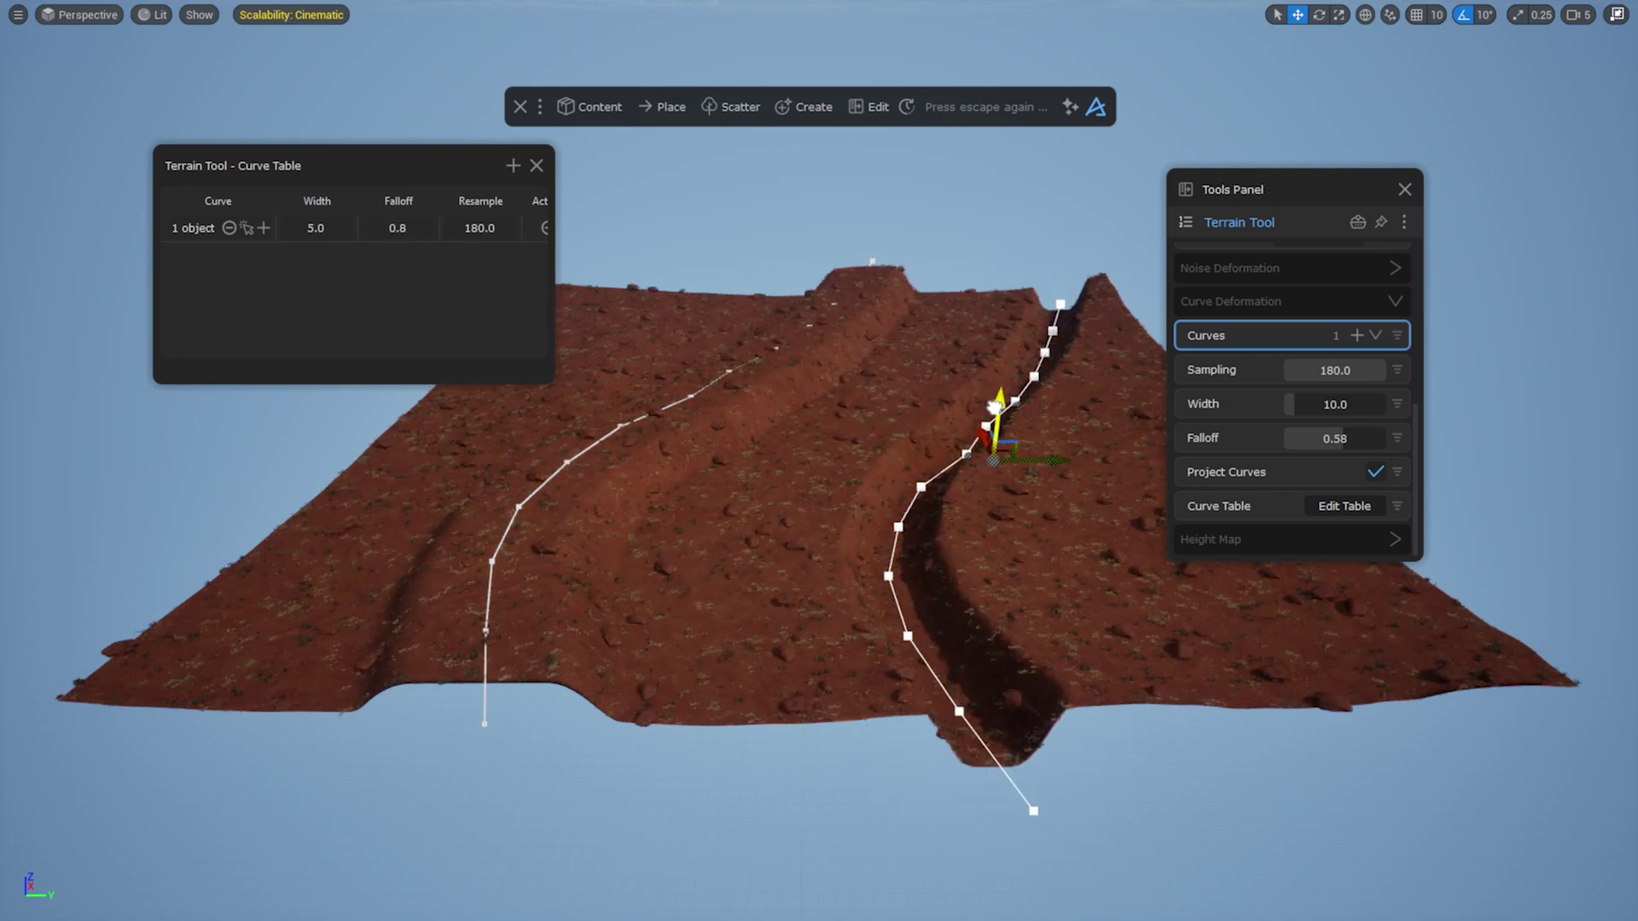
double_click(326, 235)
text(10)
key(Return)
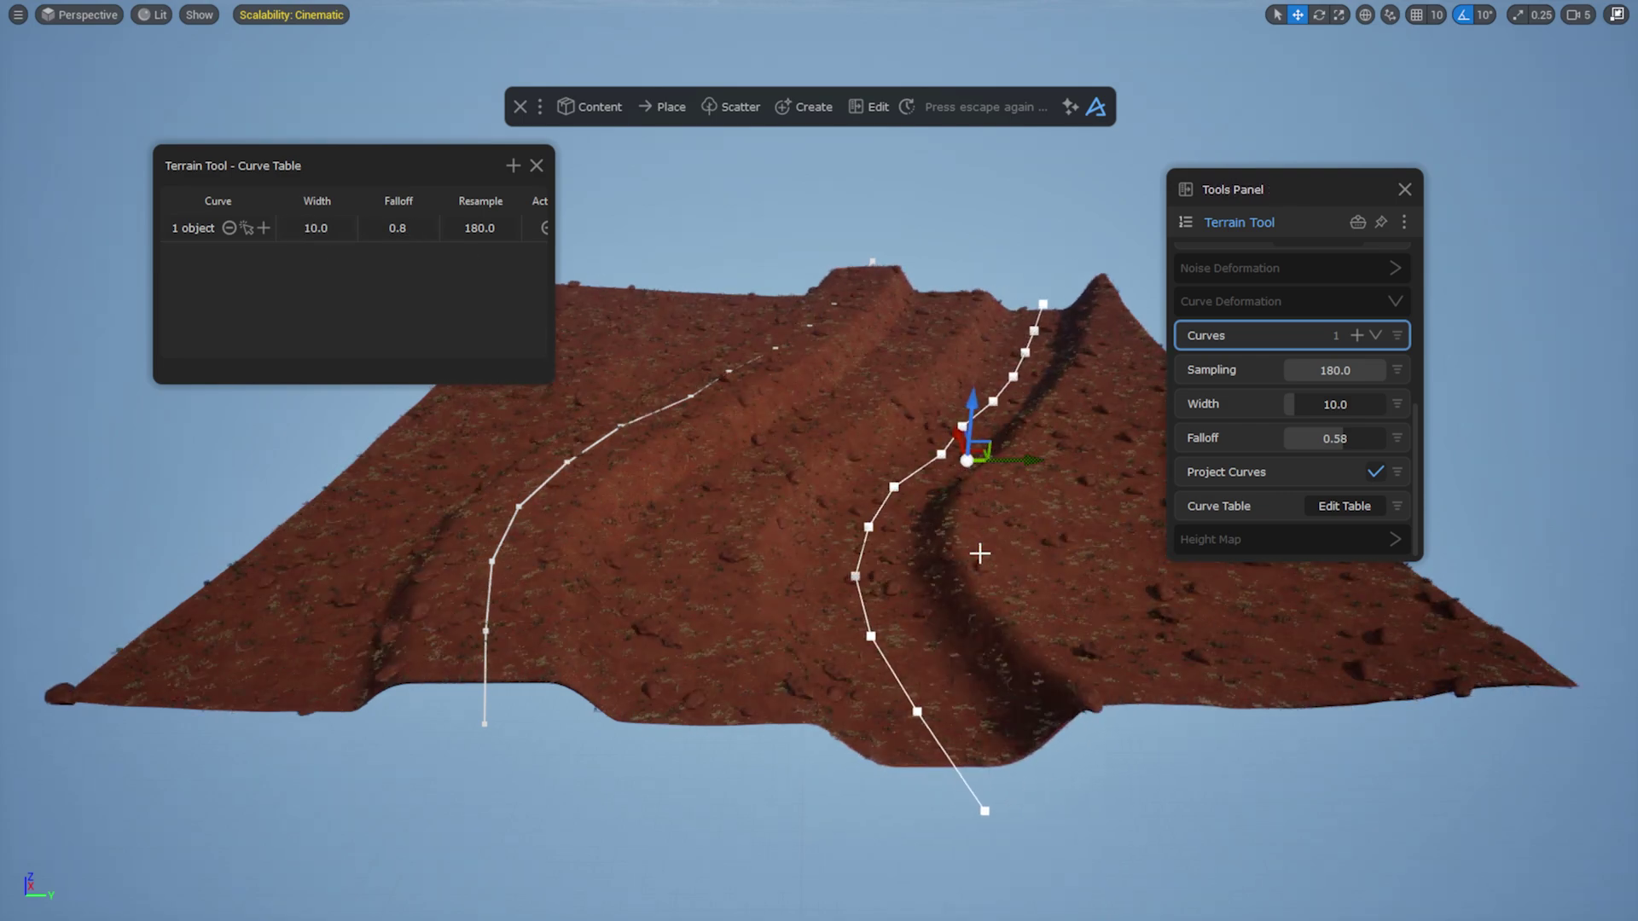
key(e)
drag(941, 480, 983, 513)
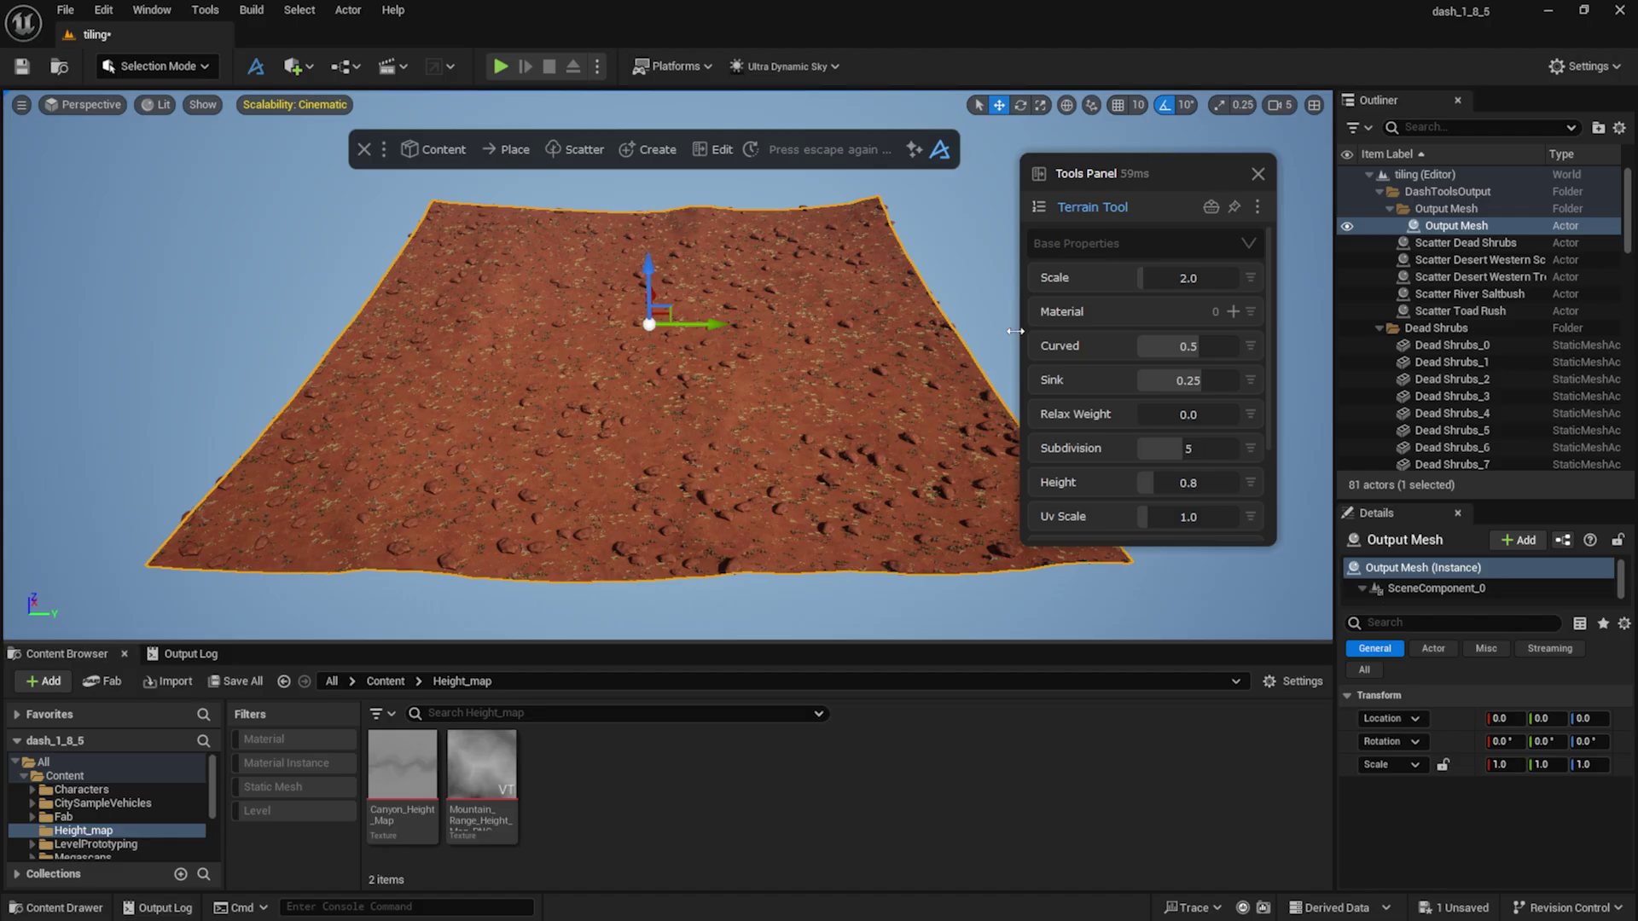
- Deform the terrain with Canyon_Height_Map as the height map at reduced intensity
scroll(1116, 351, down, 4)
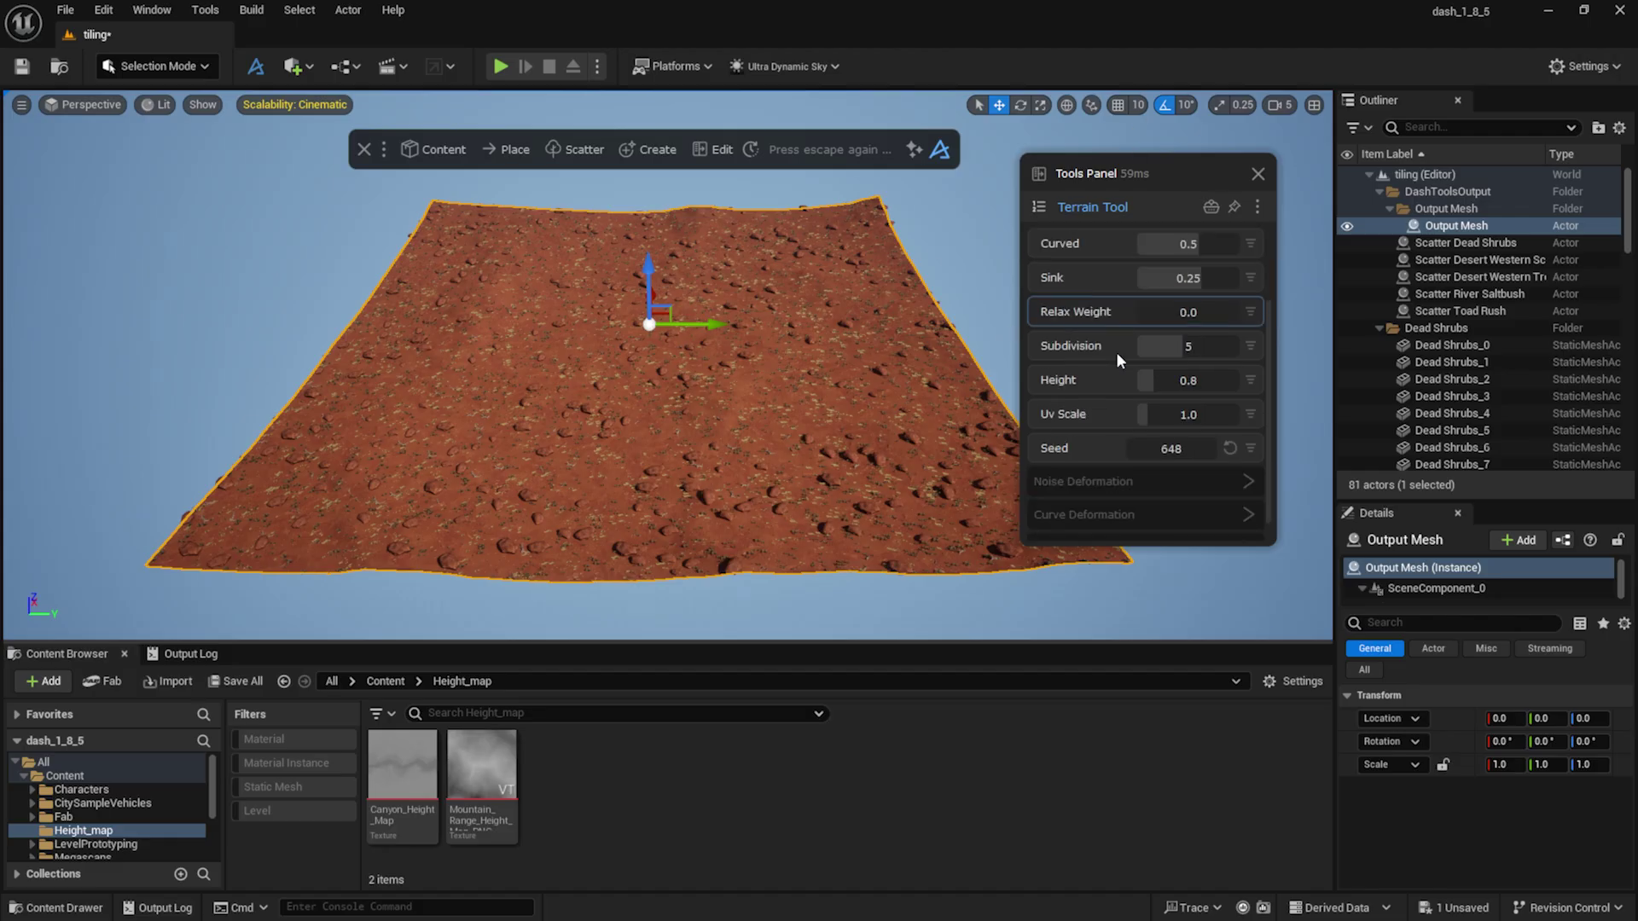
click(1120, 520)
scroll(1120, 520, down, 2)
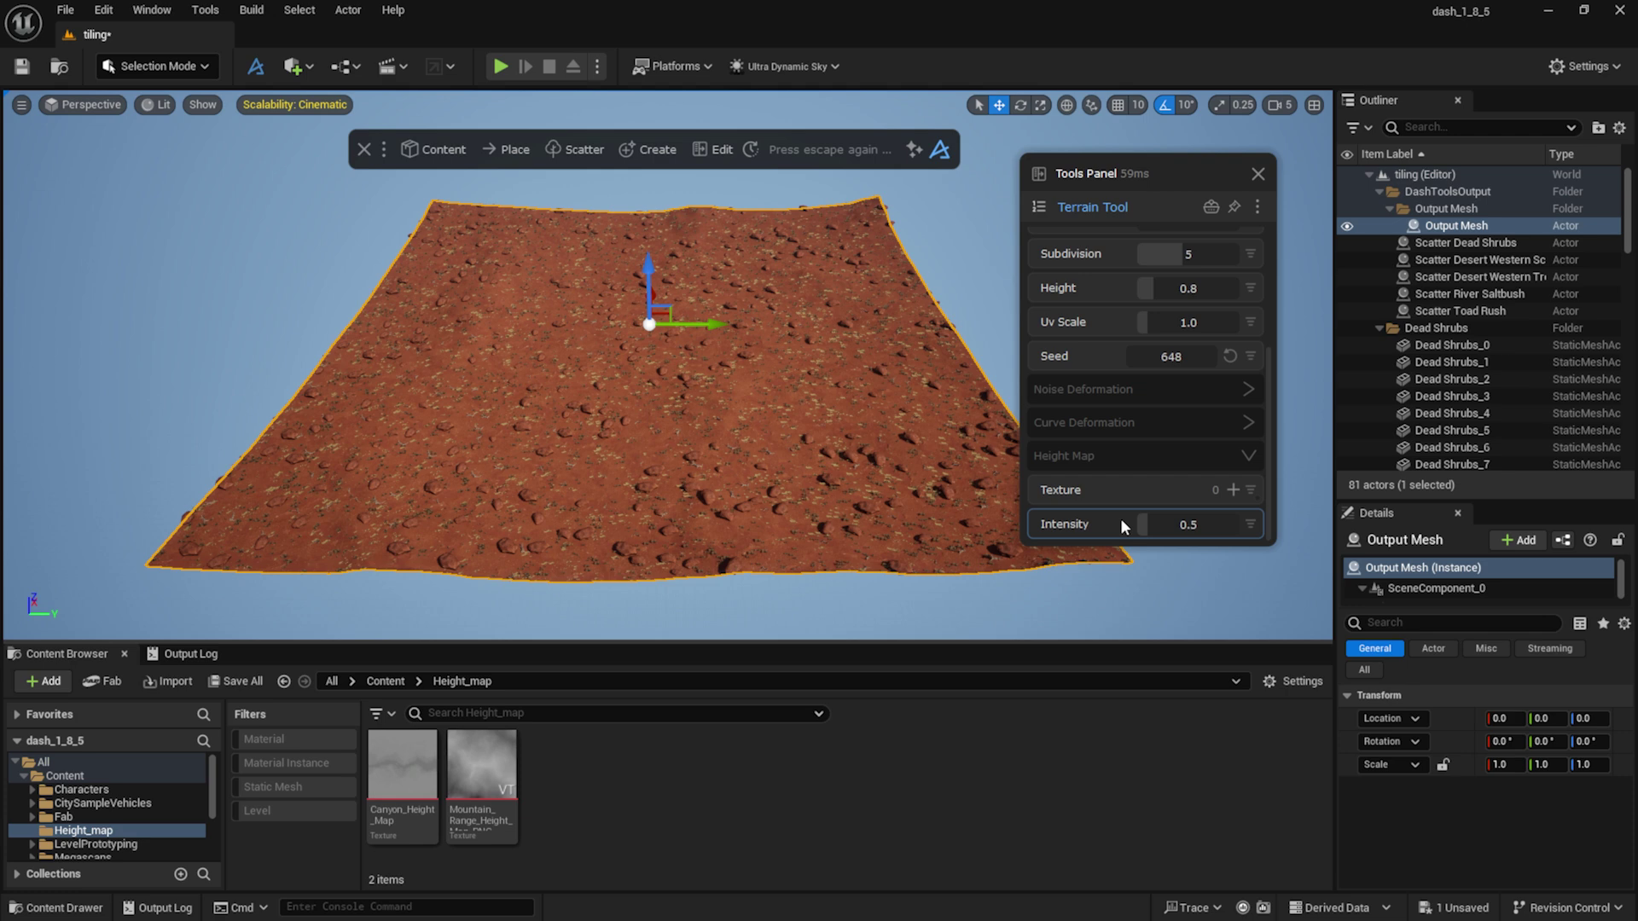
click(421, 770)
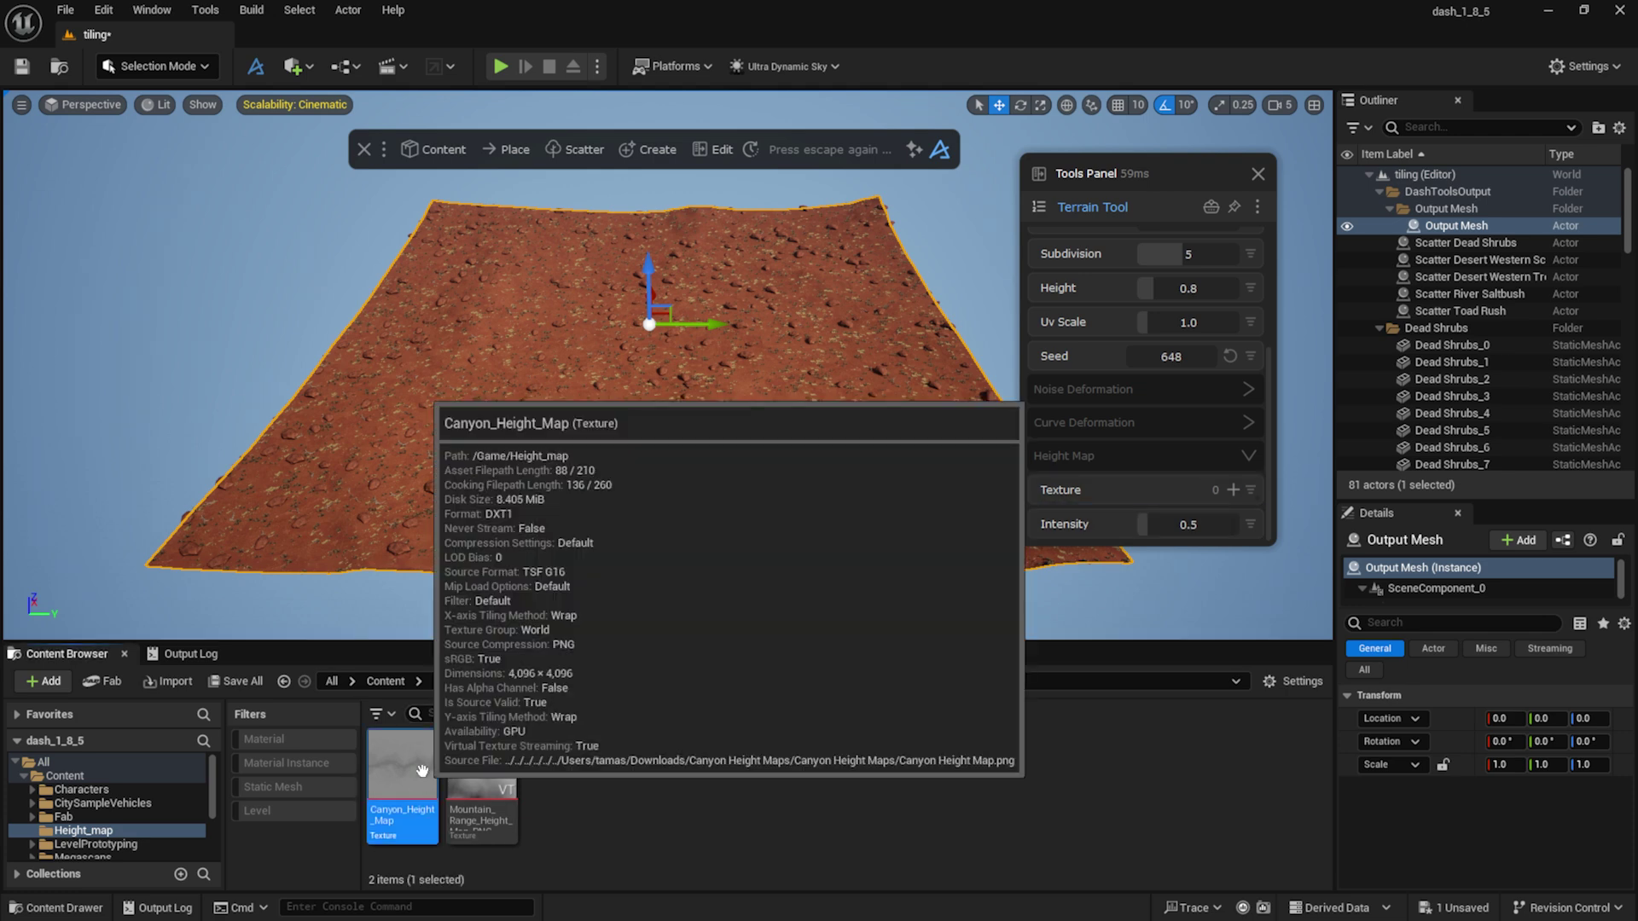
click(1233, 490)
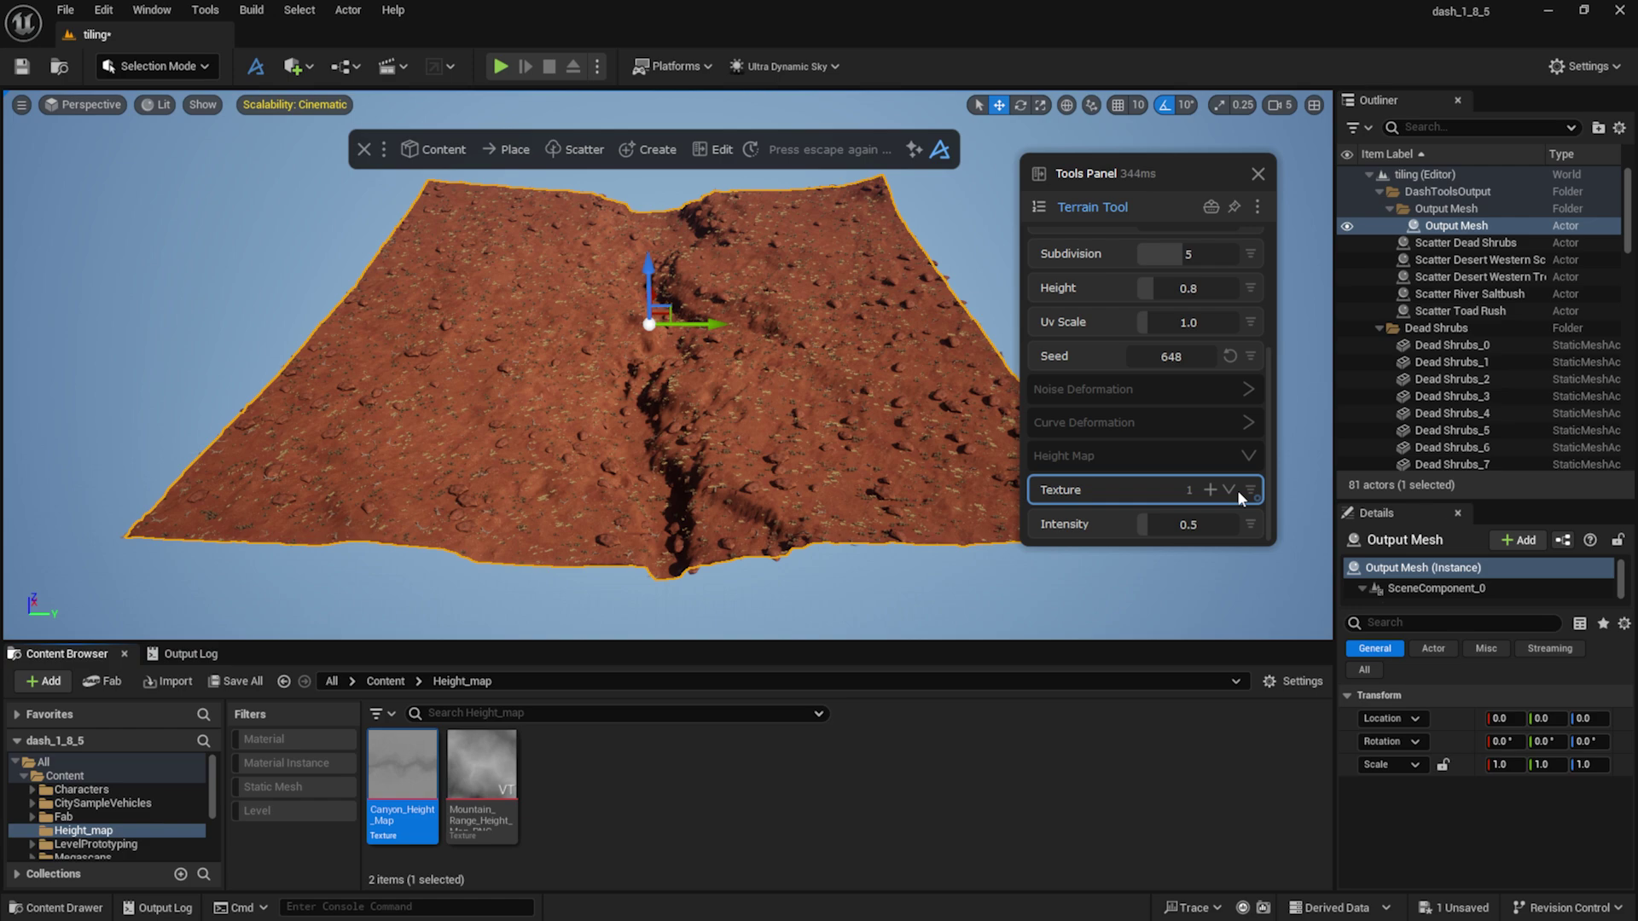
drag(1150, 524, 1144, 521)
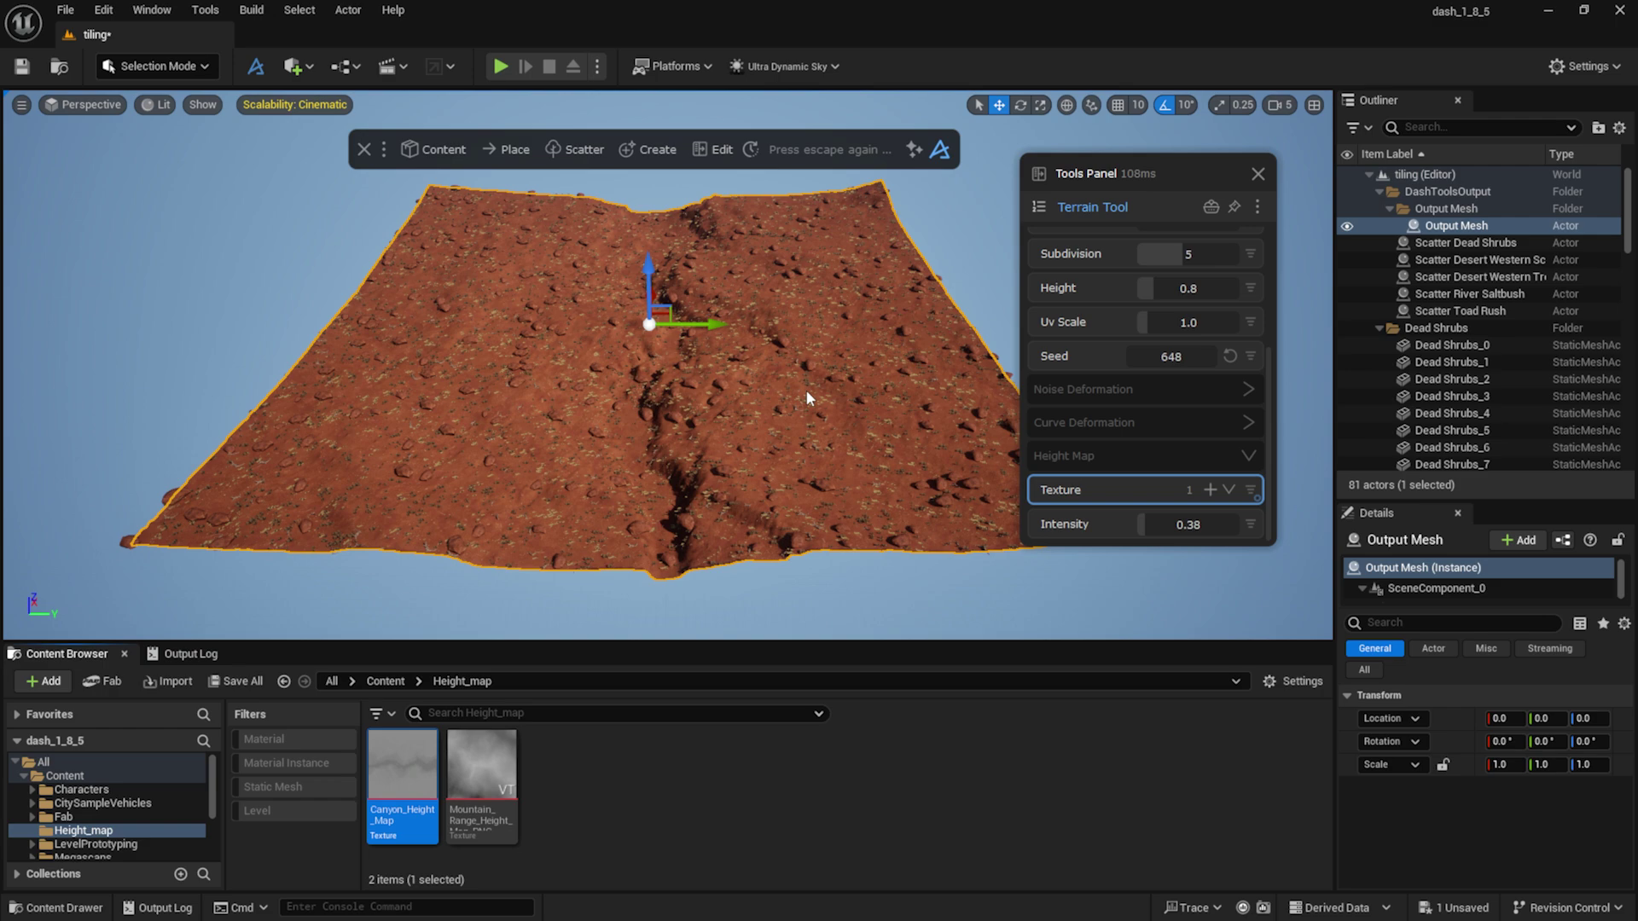
- Create a water plane via the Dash 'water' search, then raise and enlarge it over the canyon
click(811, 150)
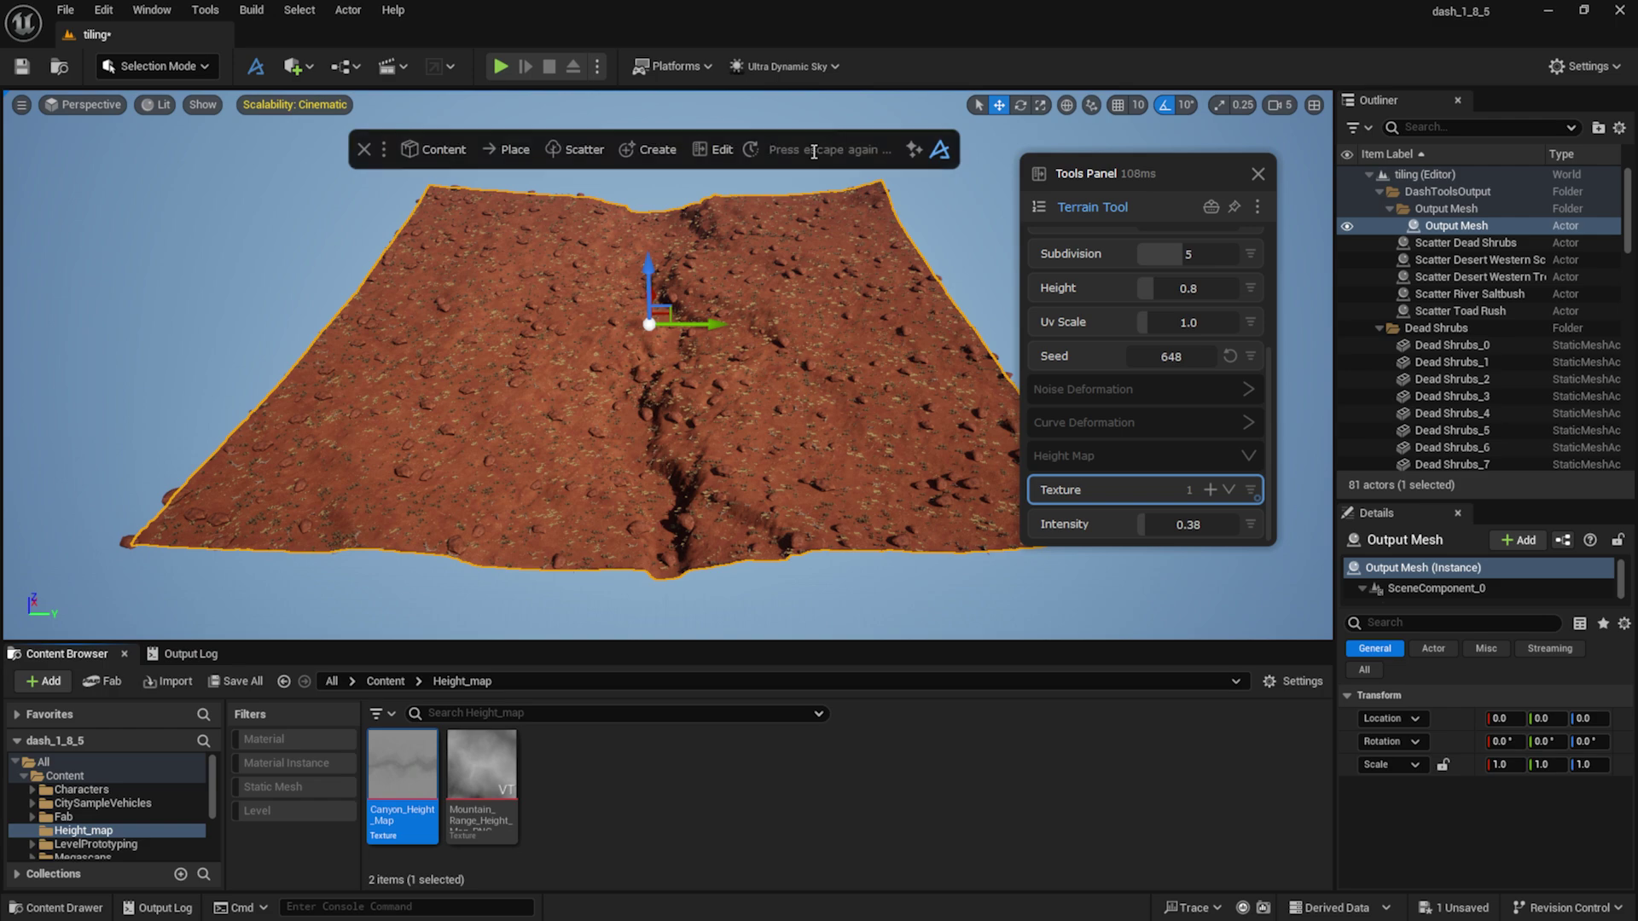
text(water)
key(Return)
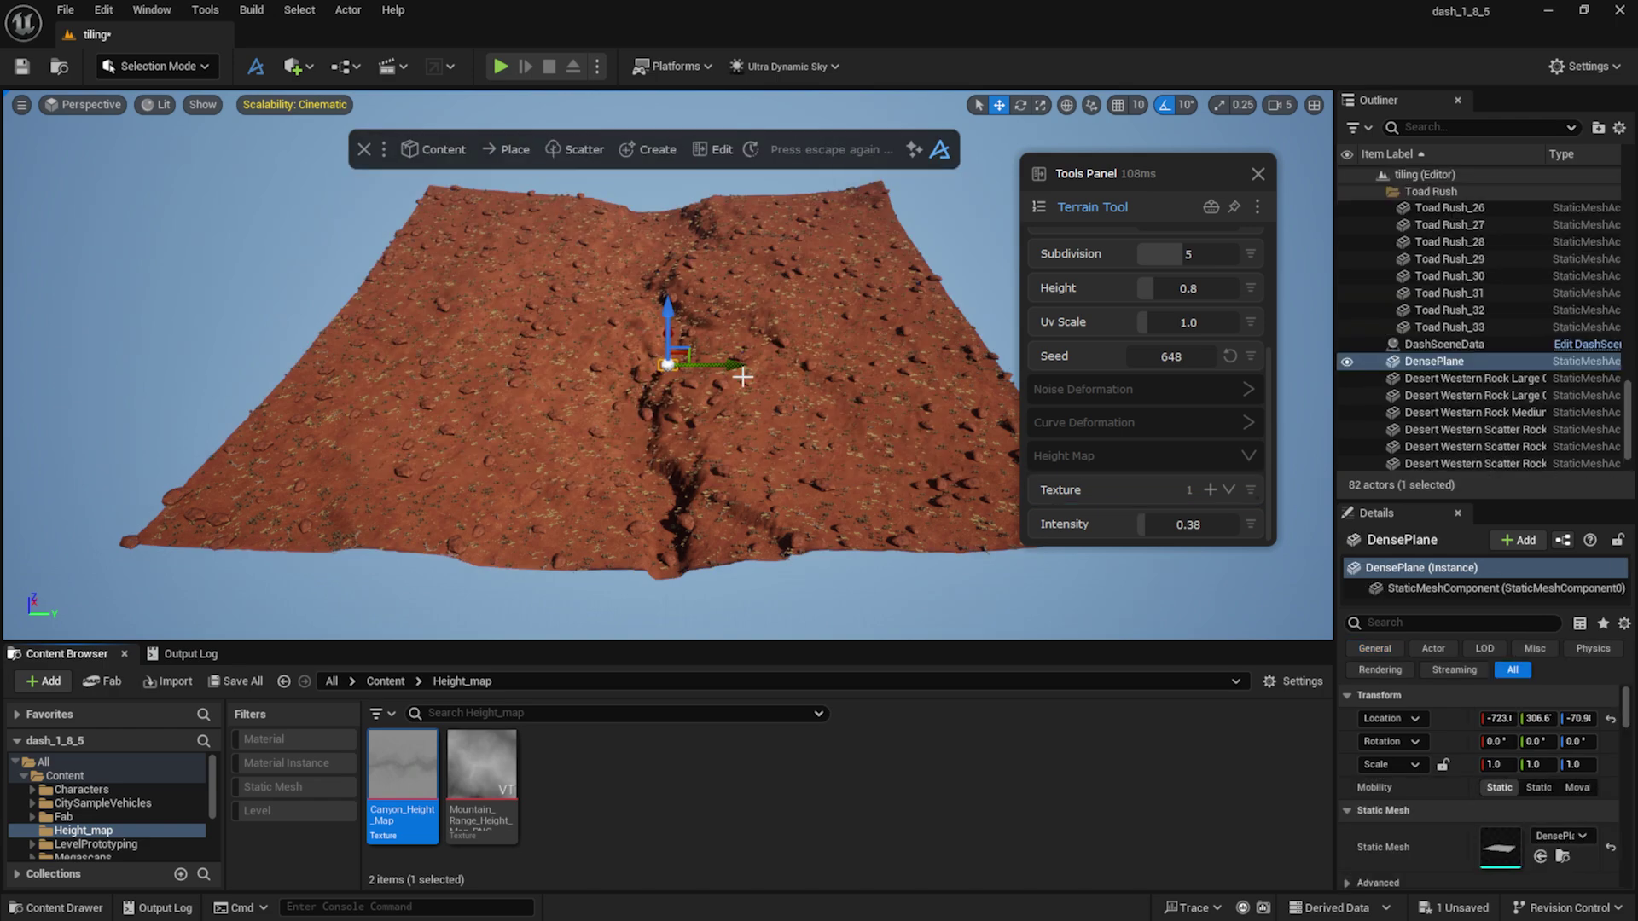
drag(665, 328, 695, 290)
key(r)
mouse_move(1145, 525)
mouse_down()
mouse_move(1174, 519)
mouse_move(1139, 525)
mouse_up()
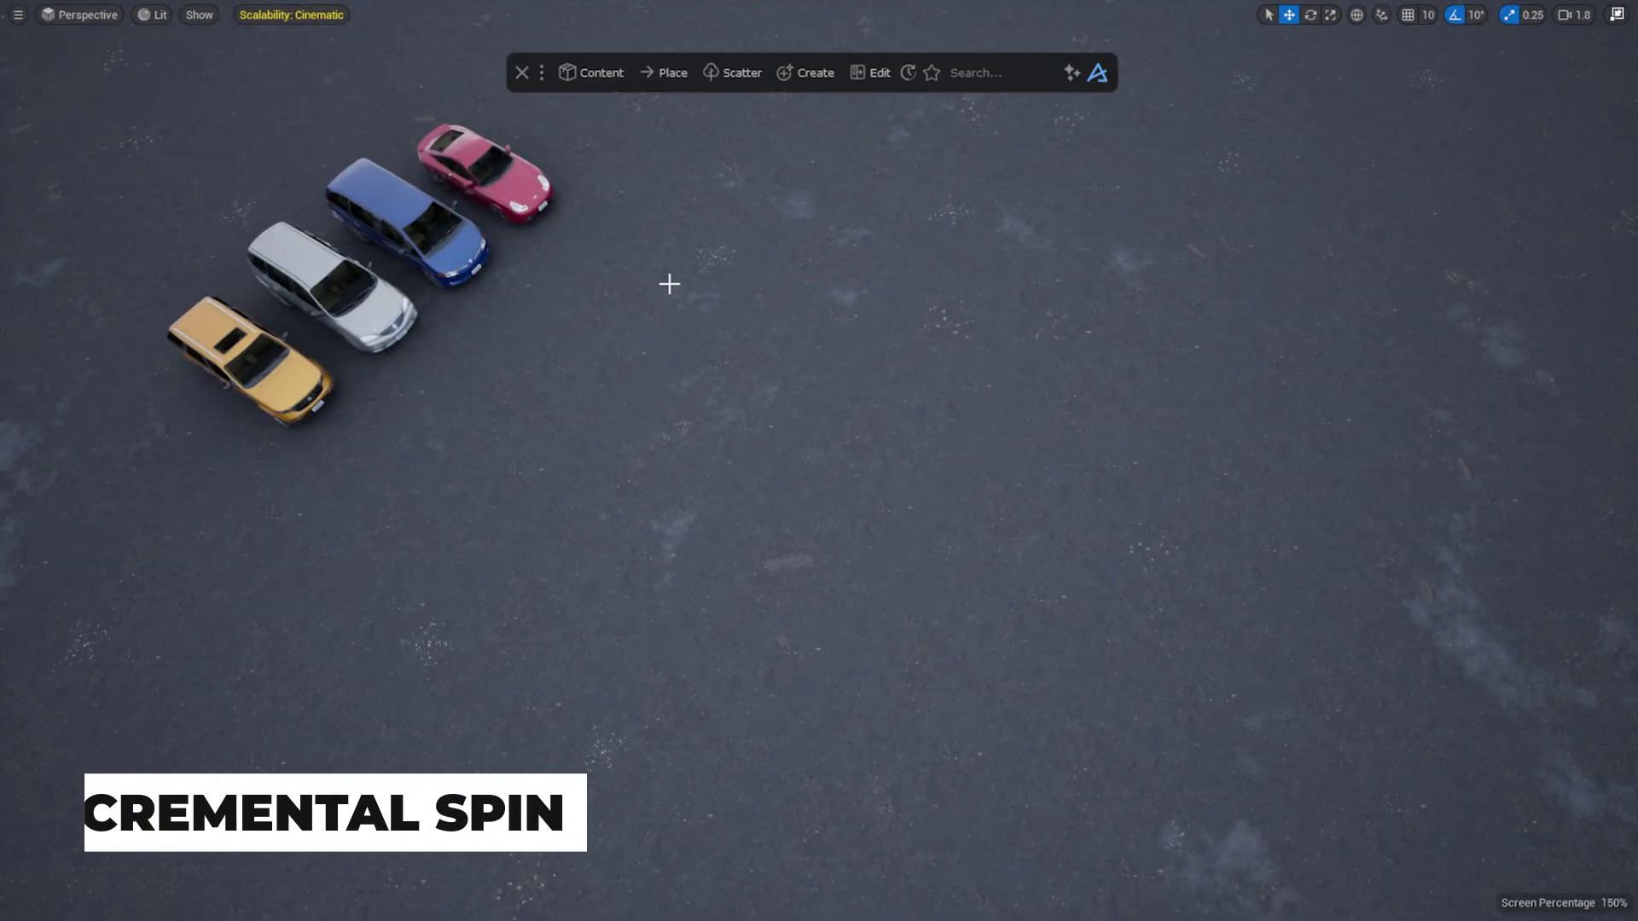
- Start Surface Scatter with the asphalt ground as the scatter surface
click(727, 73)
click(720, 120)
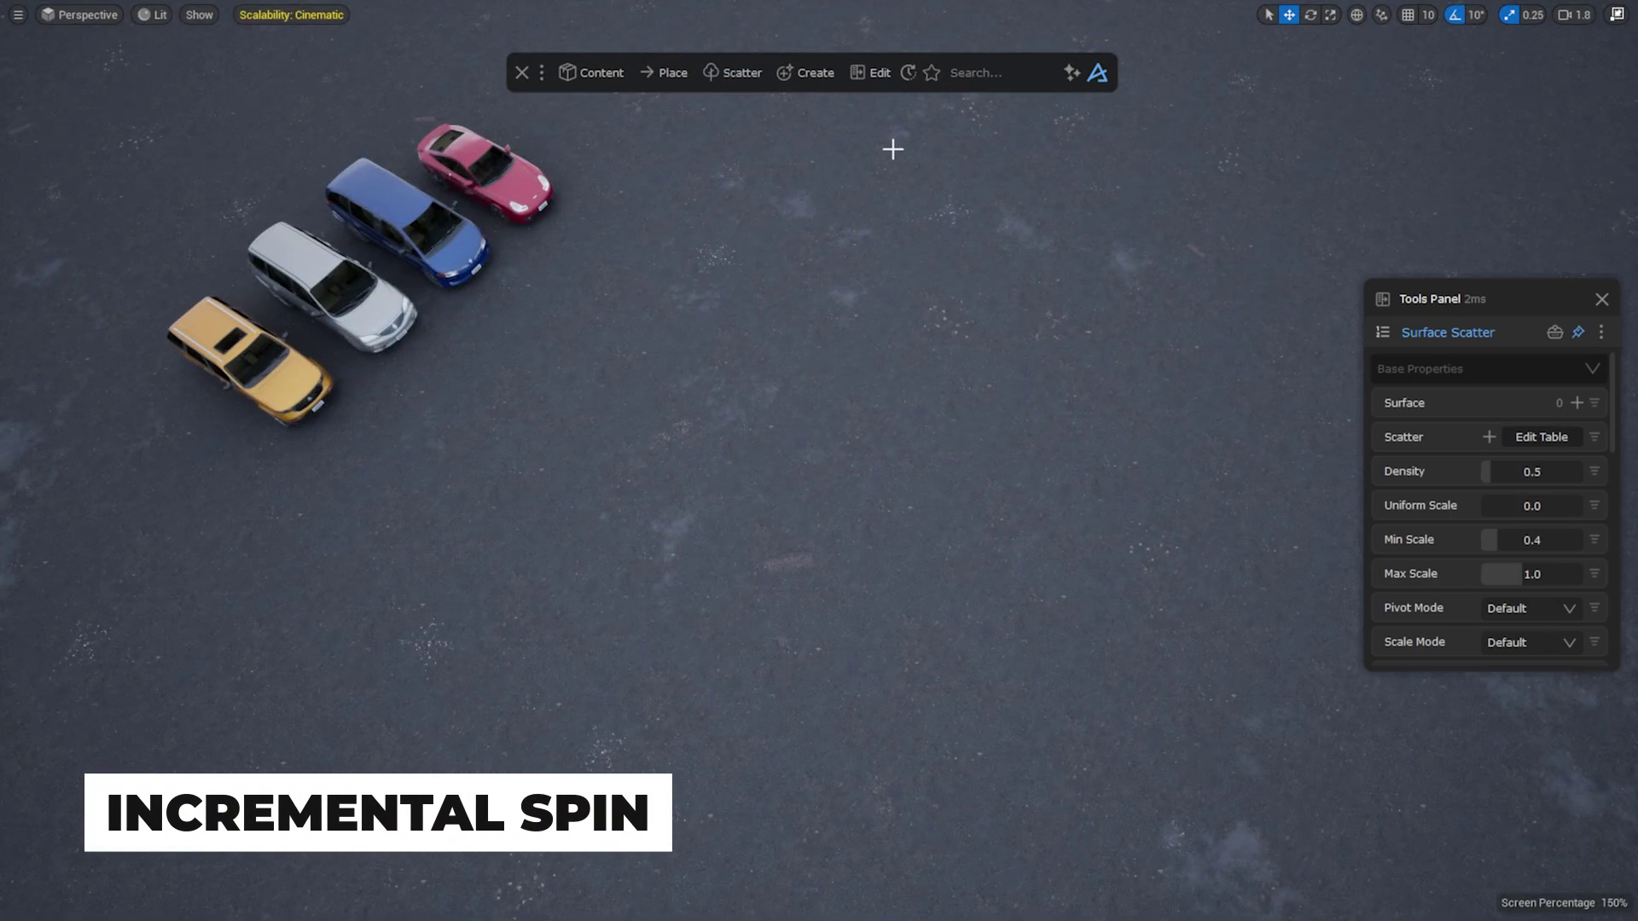
drag(1517, 303, 1207, 249)
click(1264, 339)
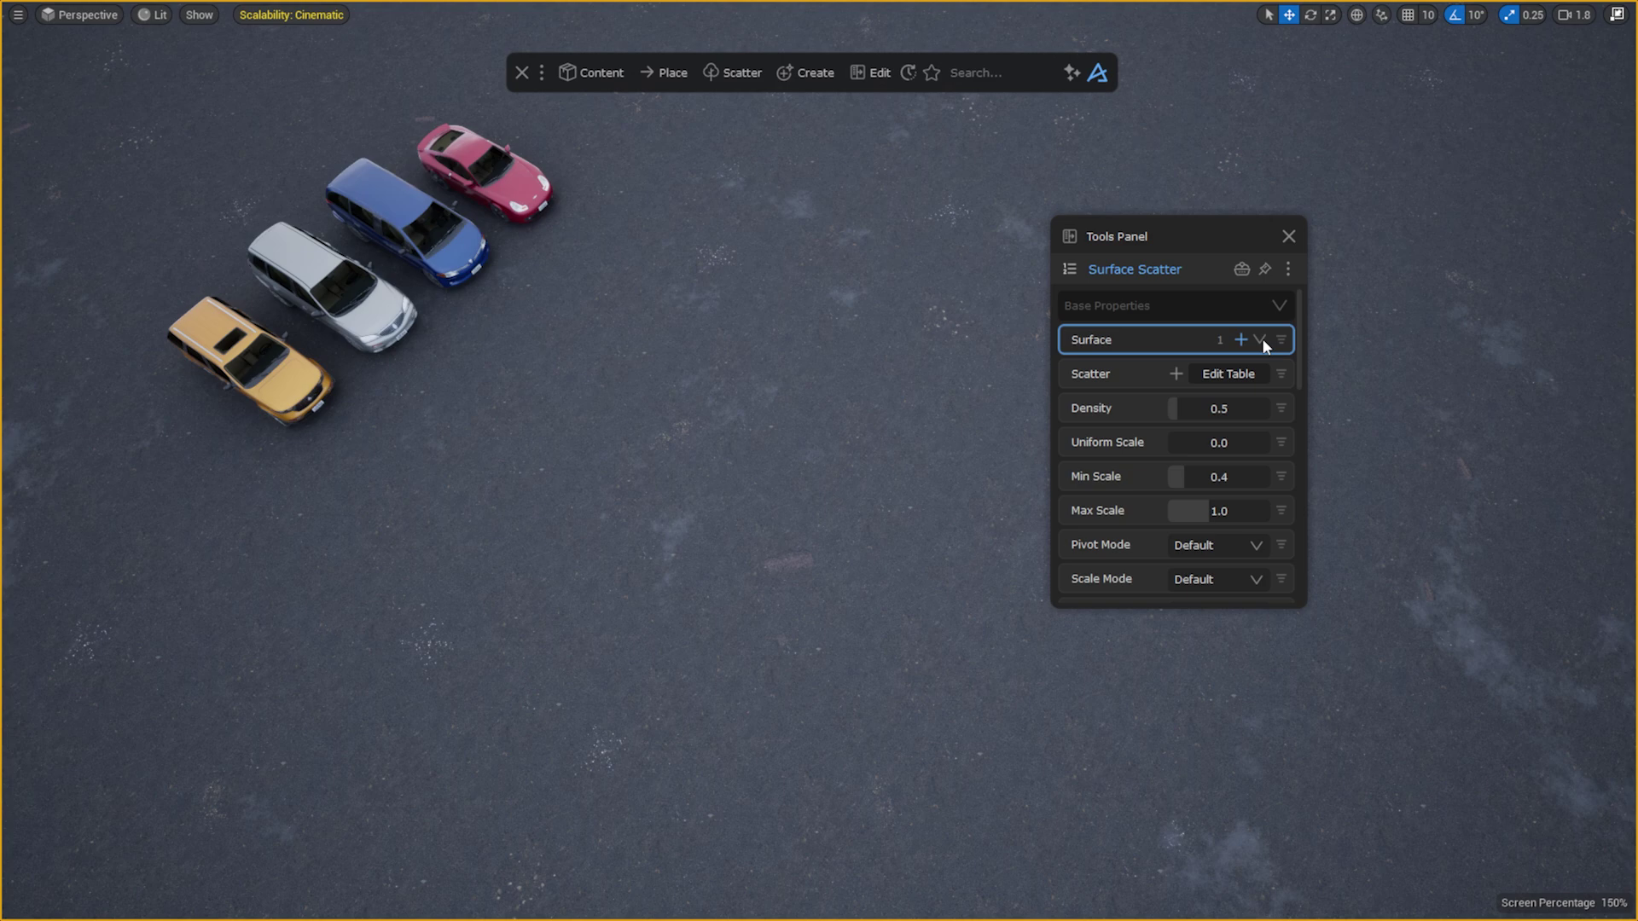
- Scatter the selected cars across the ground at Density 0.2
click(352, 243)
ctrl+click(324, 286)
ctrl+click(247, 359)
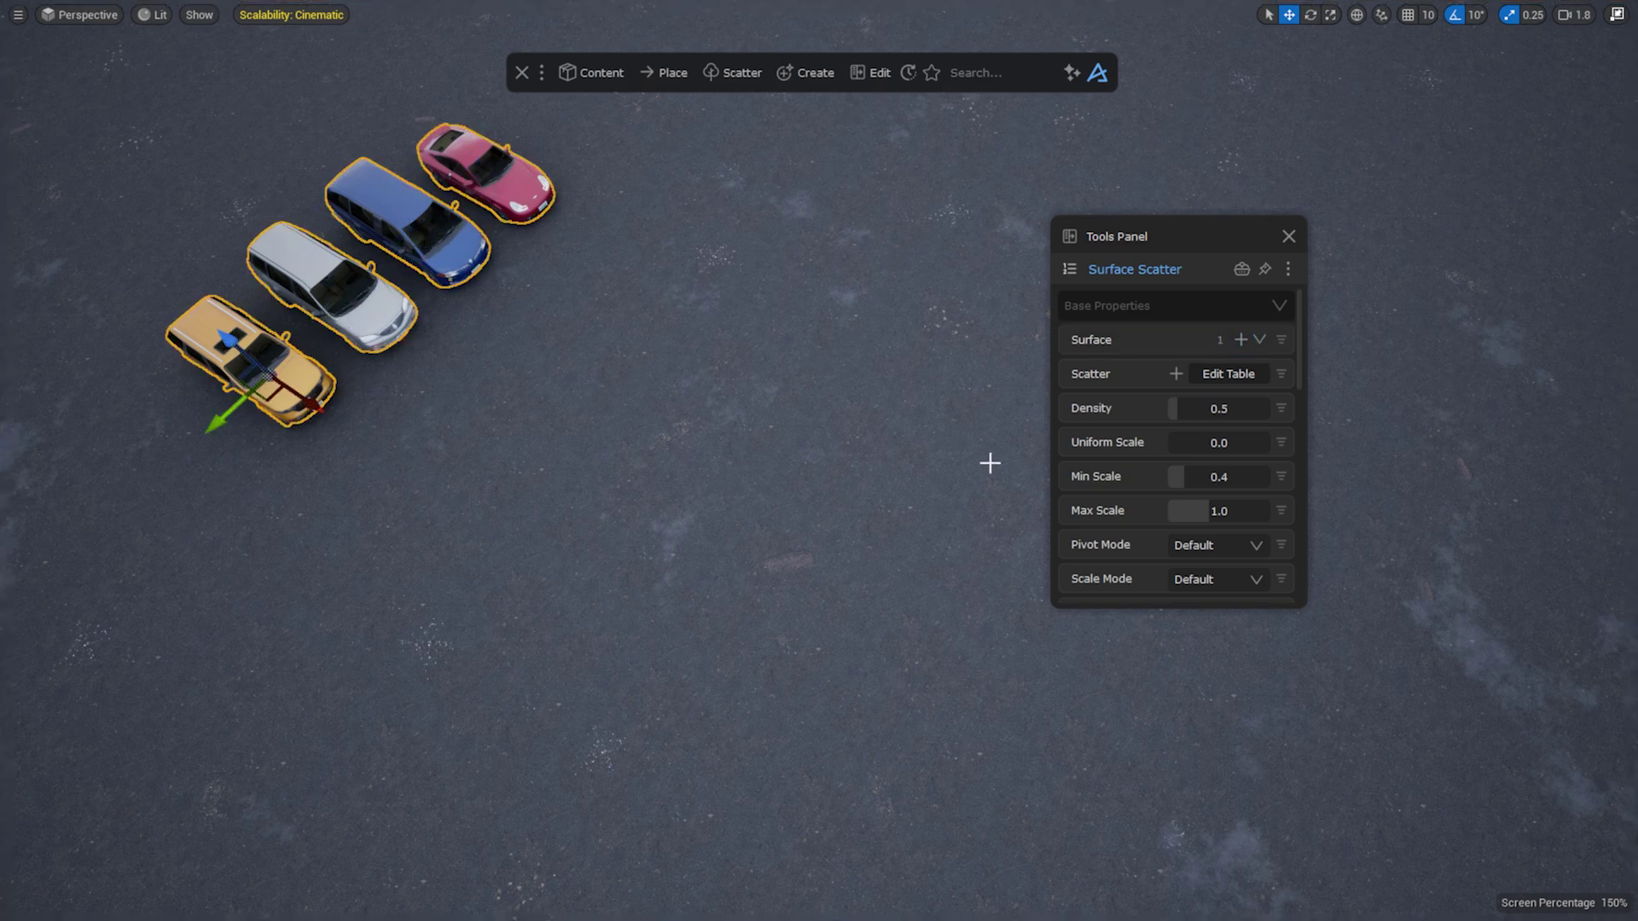
click(1176, 374)
click(1208, 476)
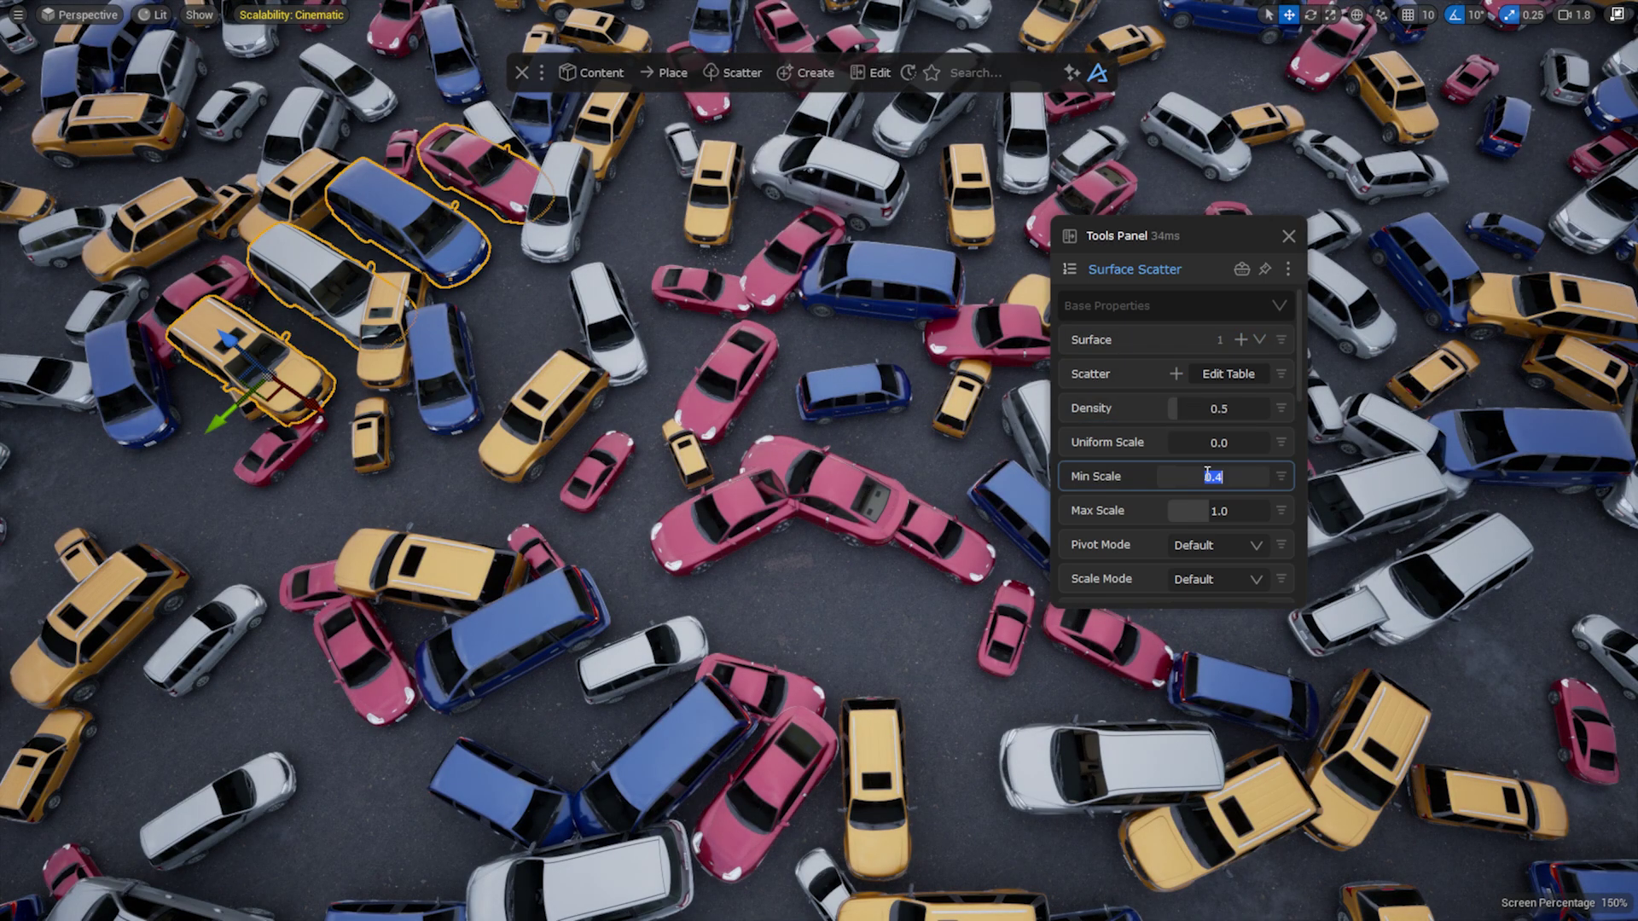
click(1222, 411)
text(0.2)
key(Return)
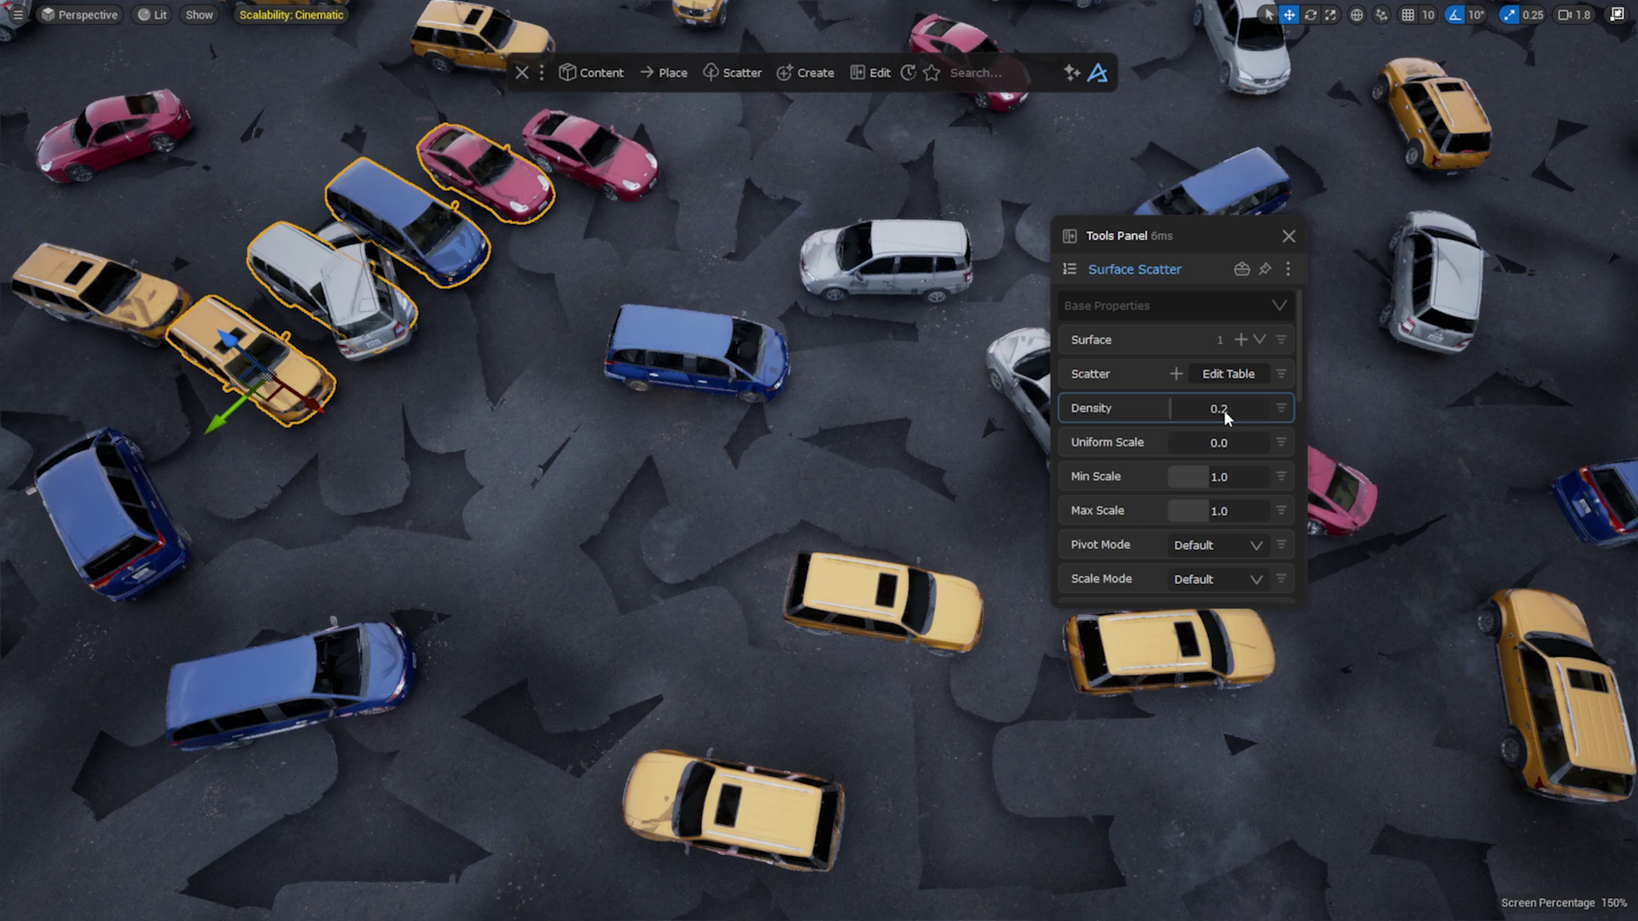
drag(1296, 345, 1292, 486)
- Turn off Randomize Angles in Rotation Properties and set Z Jitter to 3
click(1203, 541)
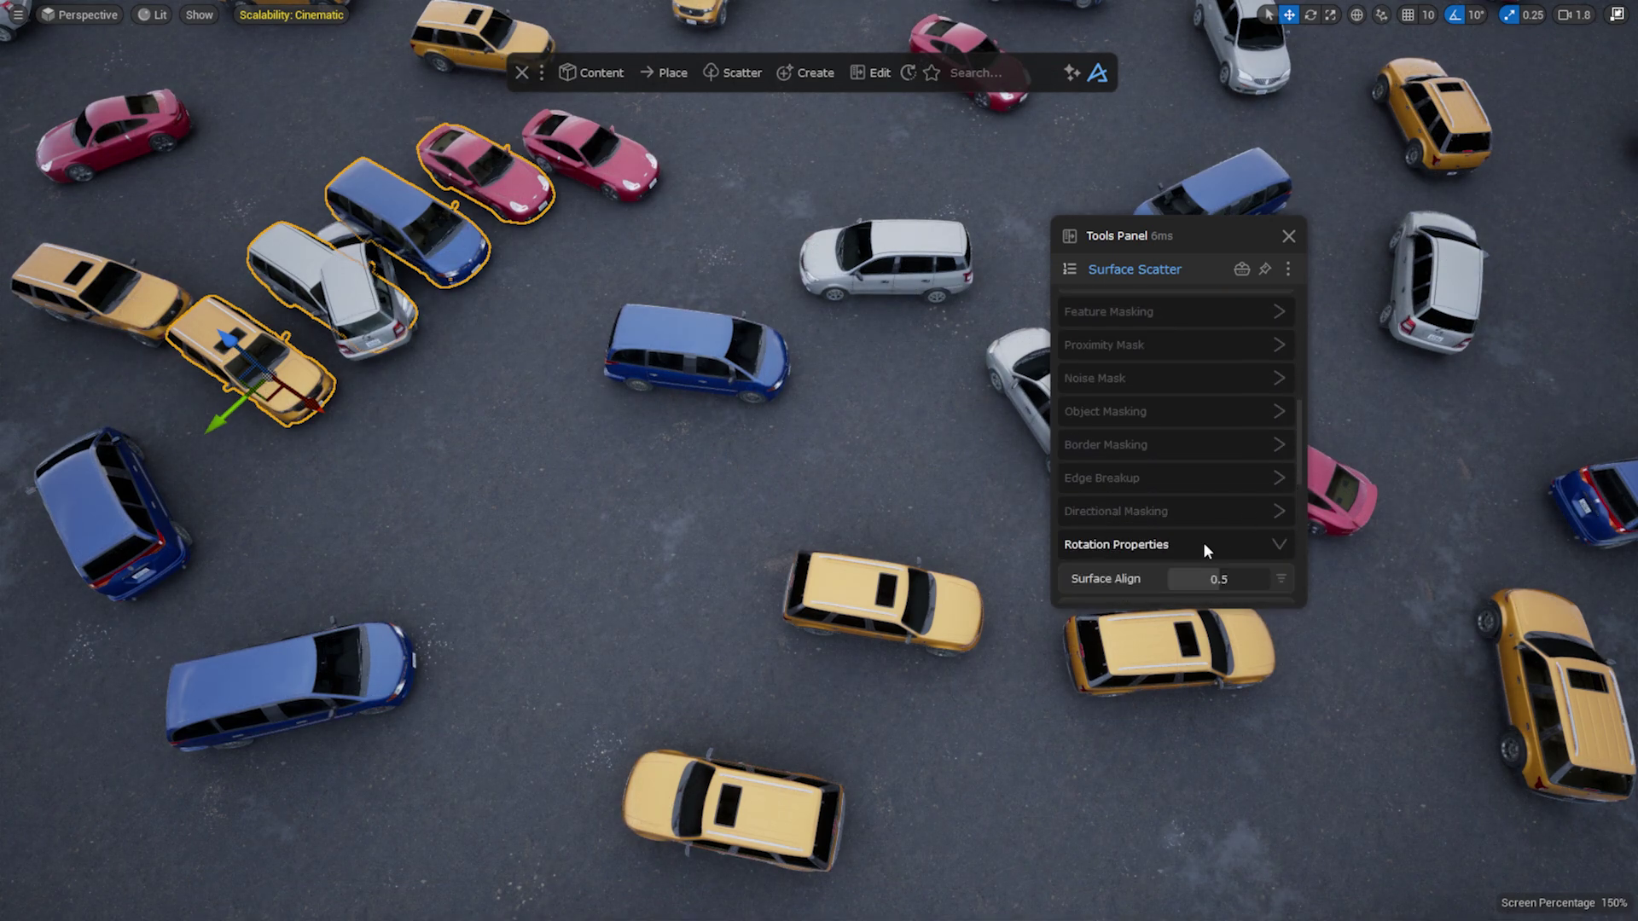
scroll(1203, 541, down, 3)
click(1259, 510)
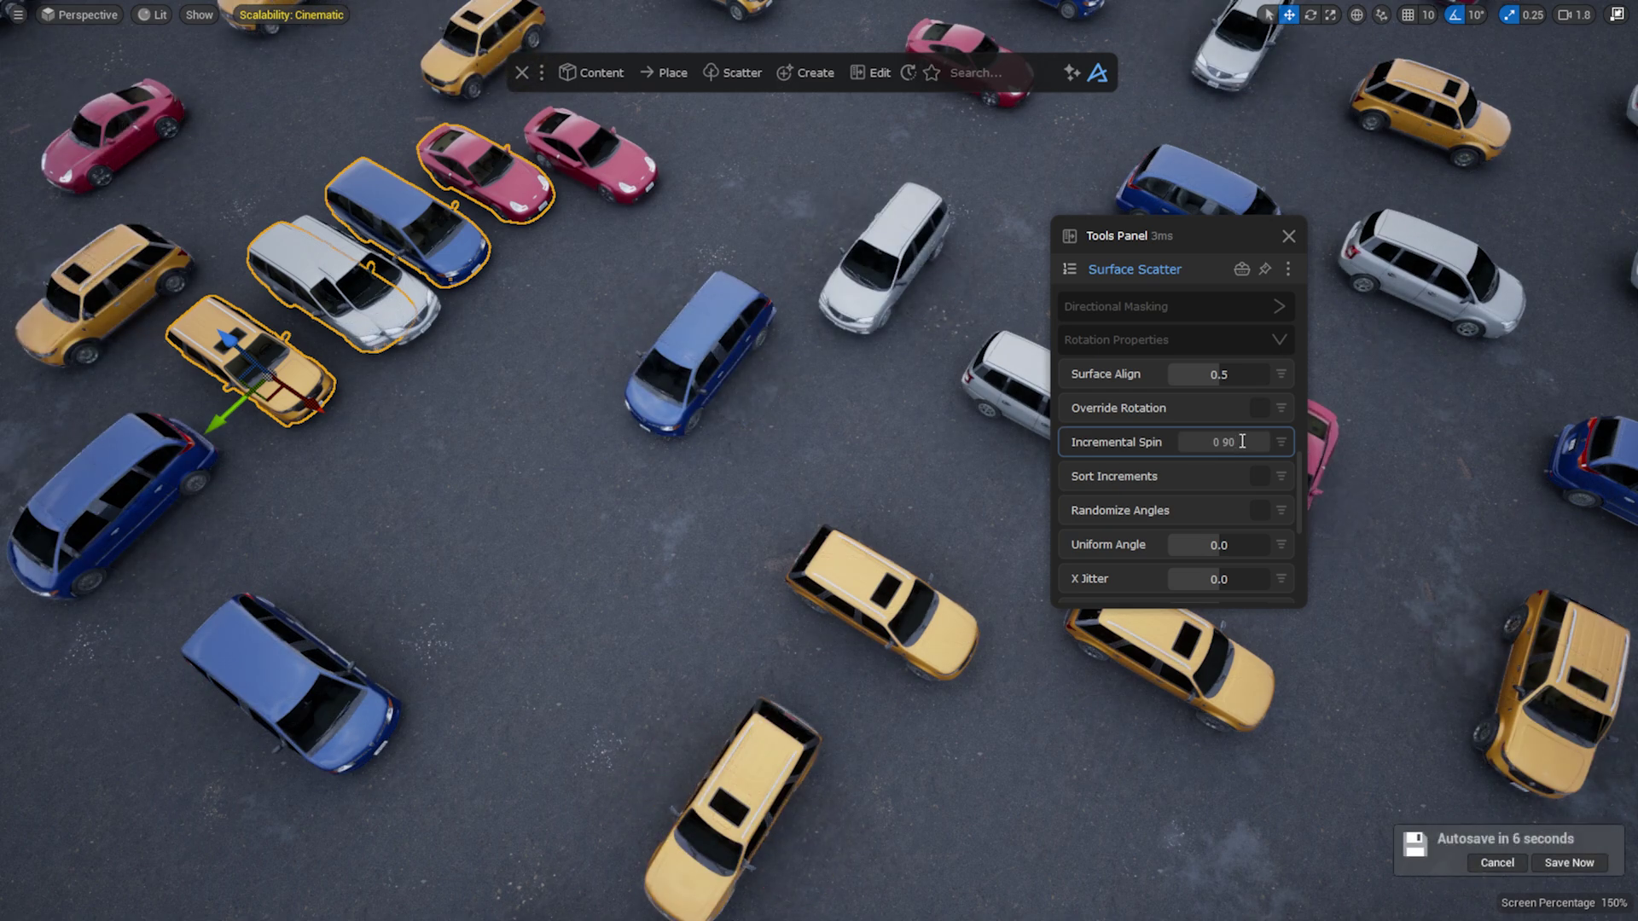
key(Return)
scroll(1254, 478, down, 4)
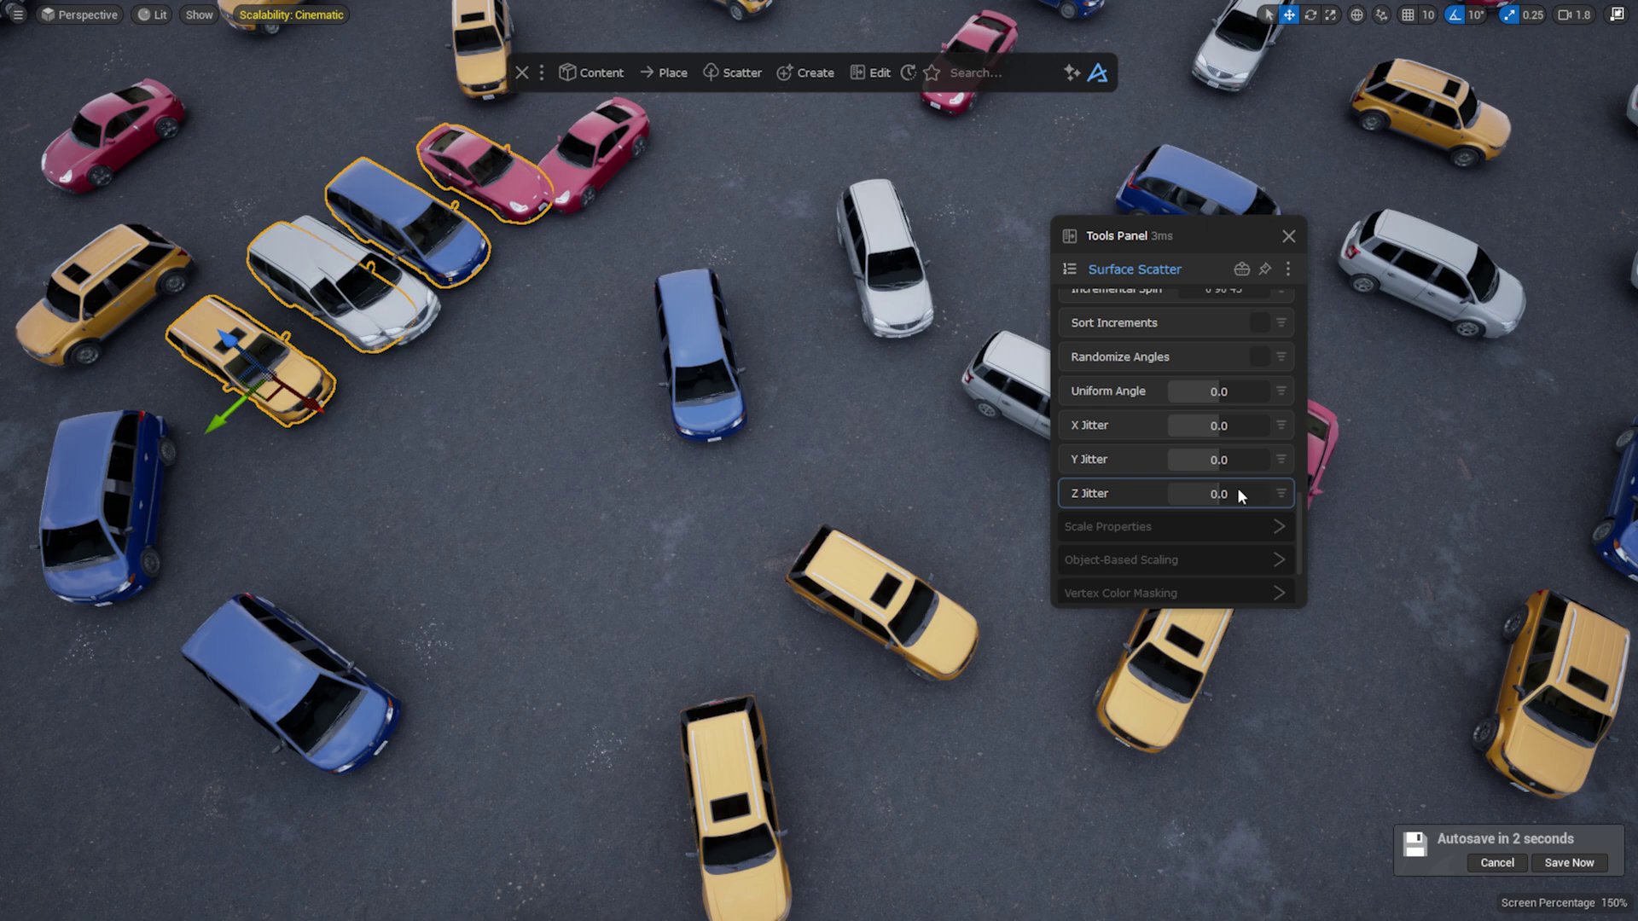
drag(1218, 500, 1246, 499)
- Clear the car selection and set Incremental Spin to '15 0 180', then to 0
ctrl+click(268, 316)
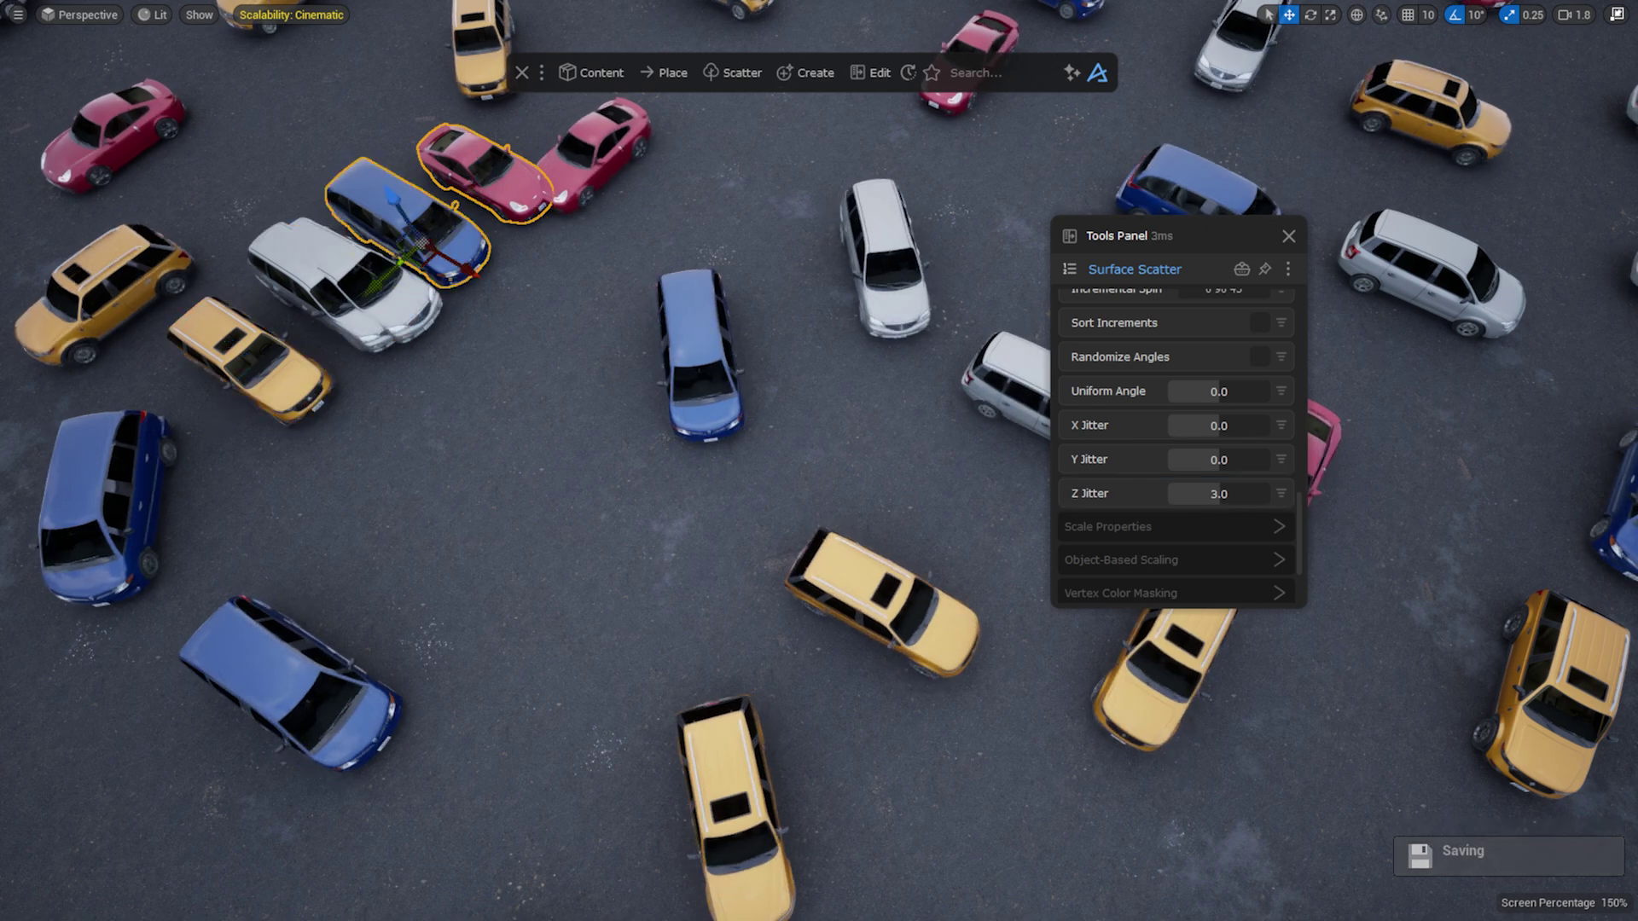
click(241, 347)
scroll(1228, 409, up, 2)
click(1264, 375)
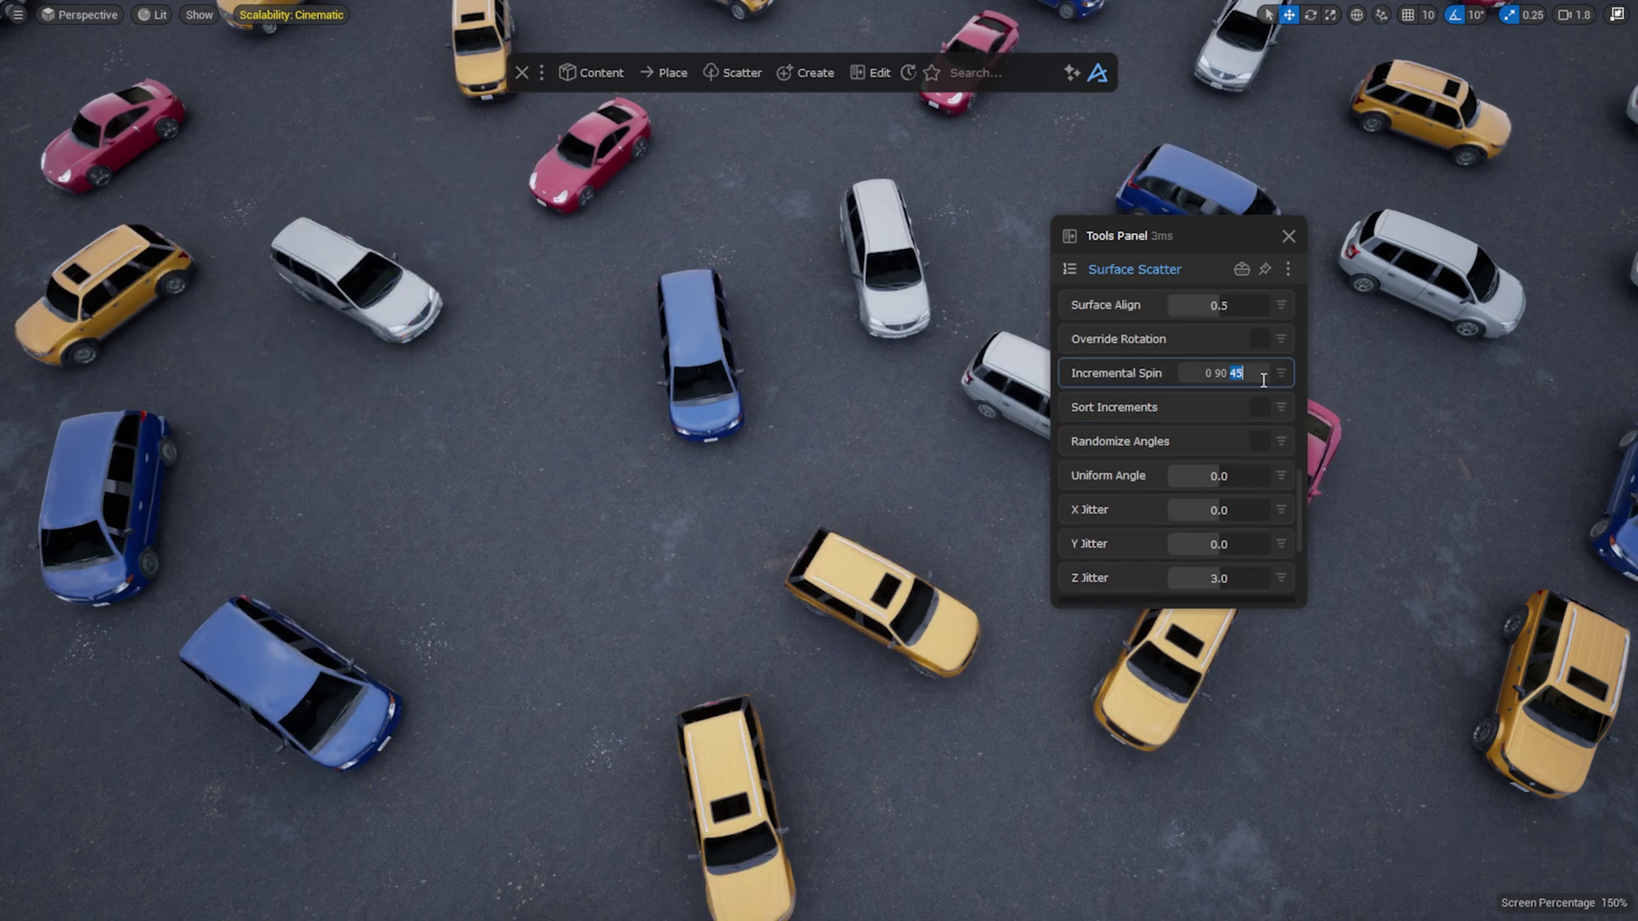
key(BackSpace)
key(BackSpace)
key(BackSpace)
text(15 0)
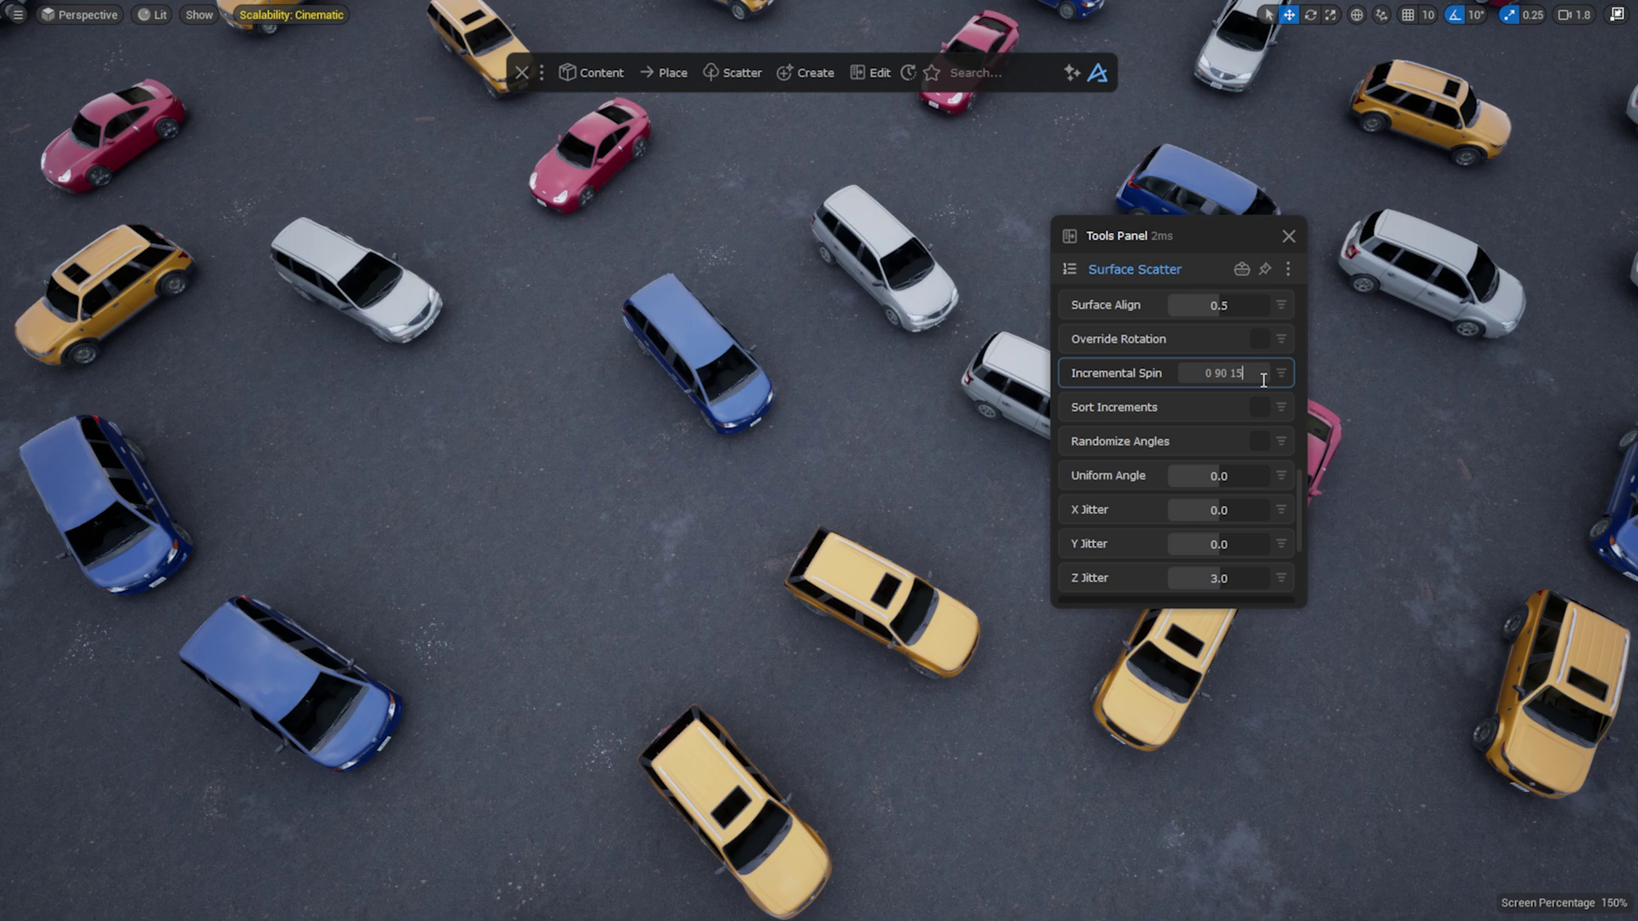
text( 180)
key(ctrl+a)
text(0)
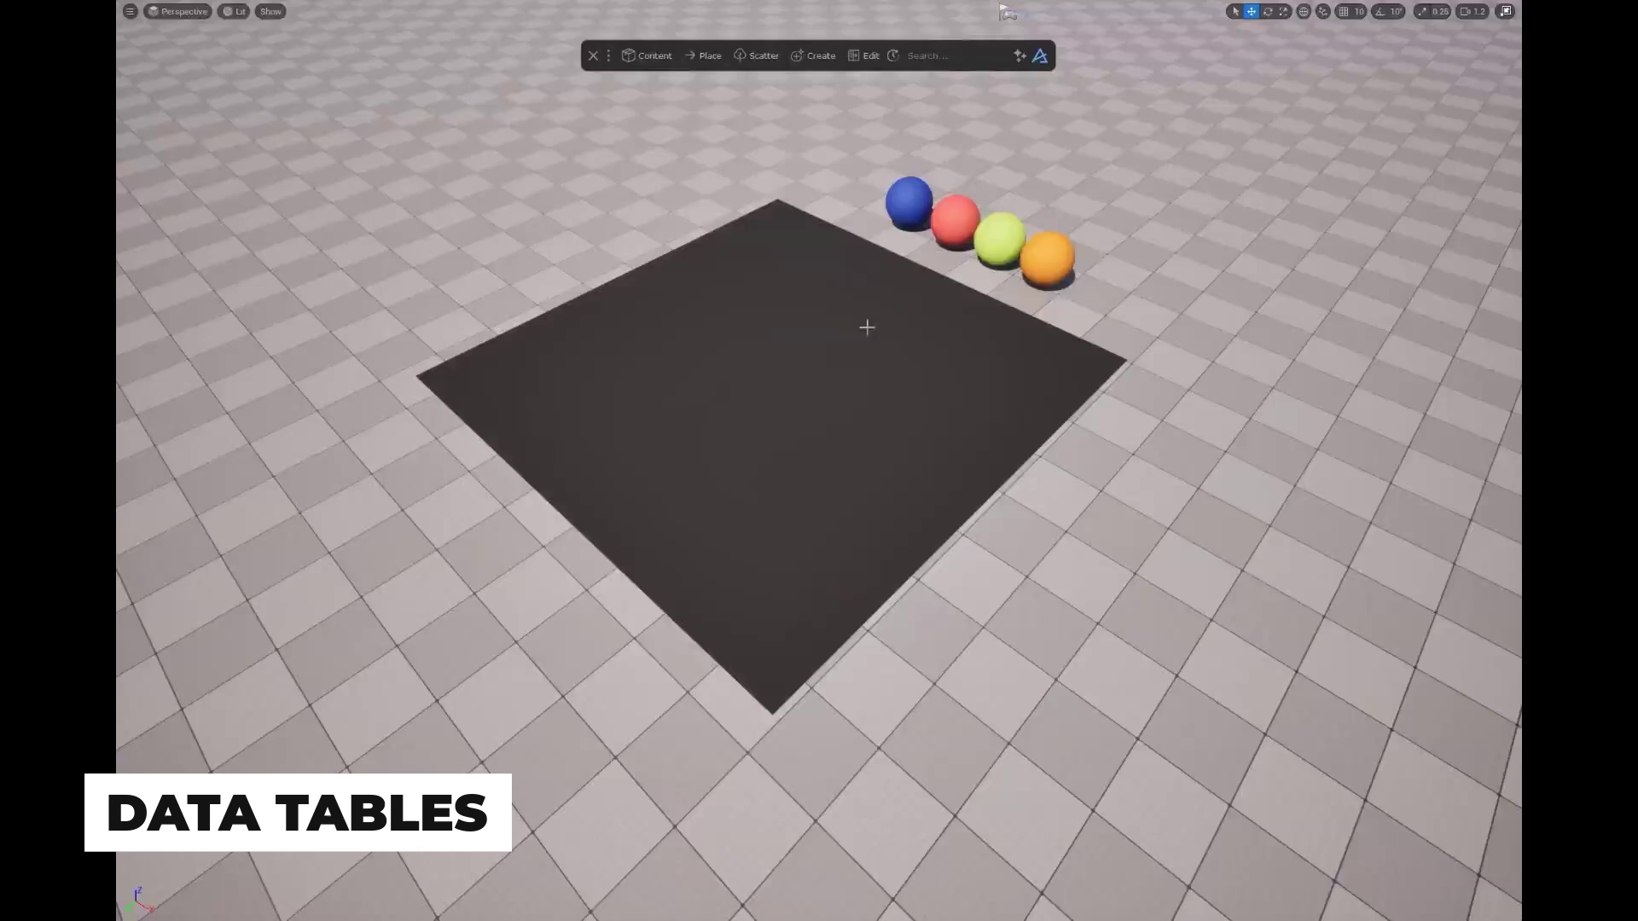
- Surface-scatter blue spheres across the dark plane and shrink their uniform scale
click(757, 55)
click(750, 91)
click(1104, 373)
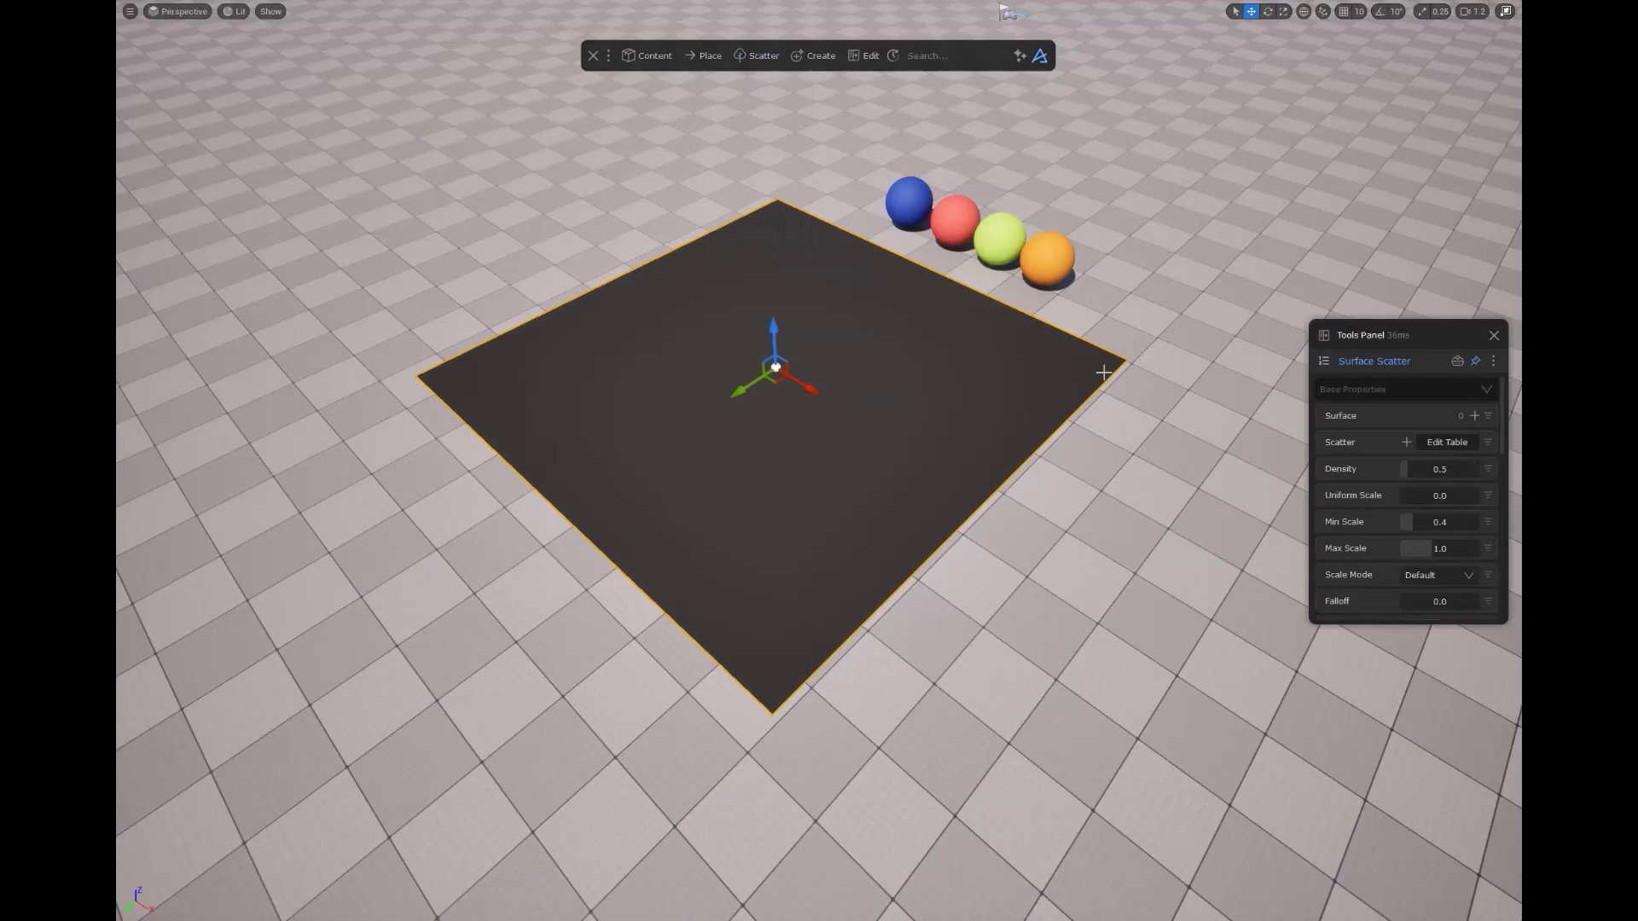
click(1395, 416)
click(922, 209)
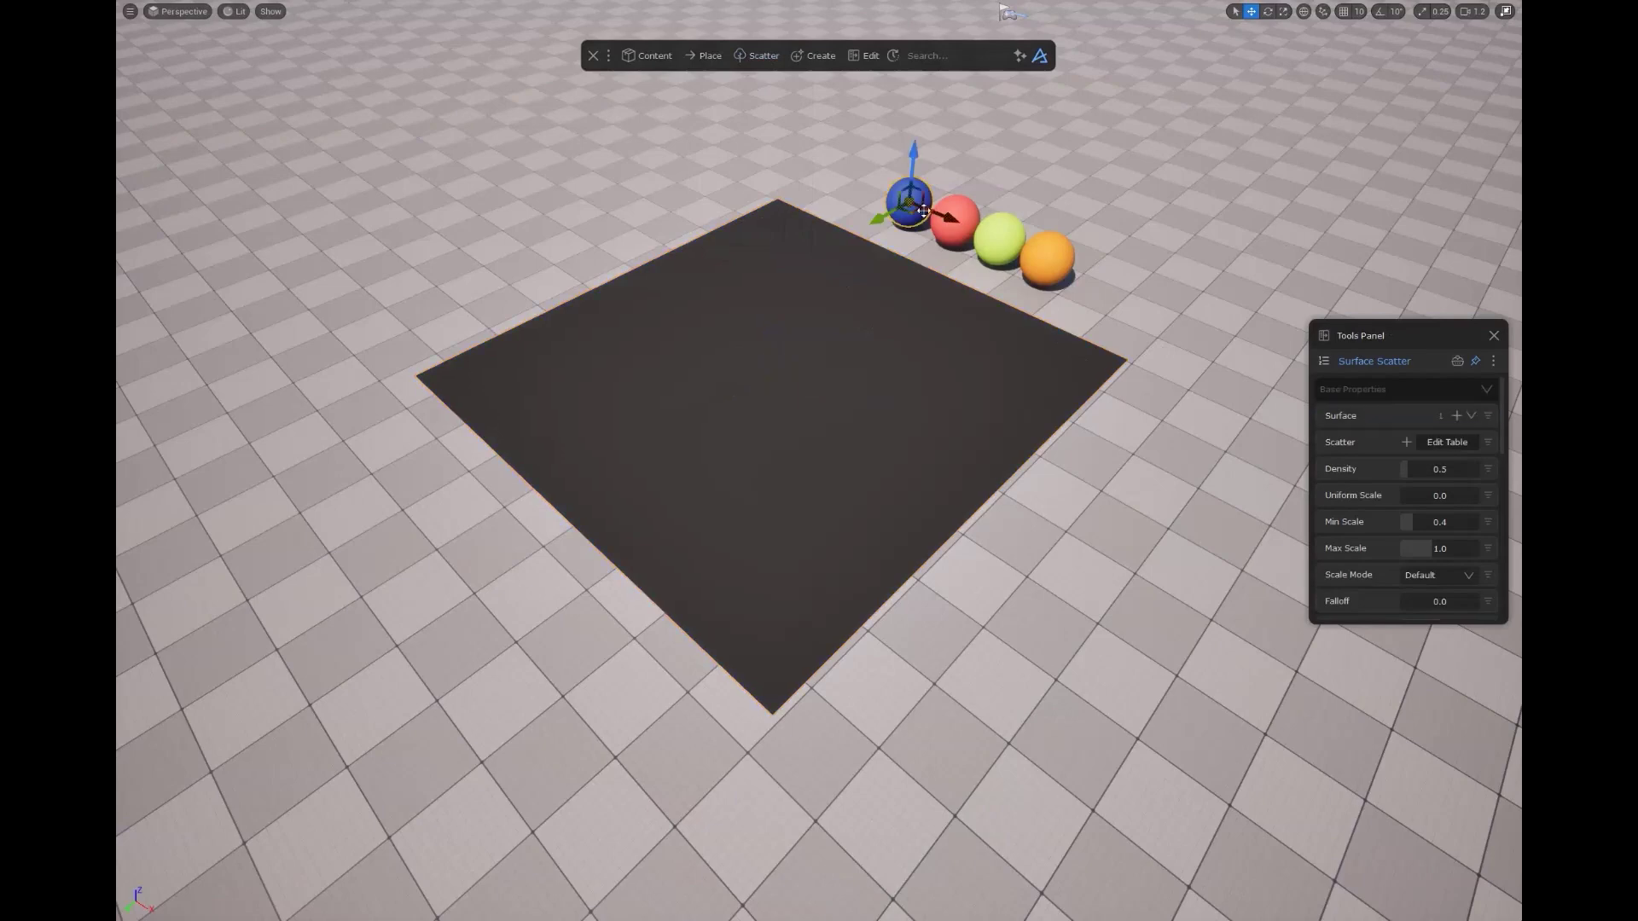
click(1406, 442)
drag(1404, 494, 1452, 483)
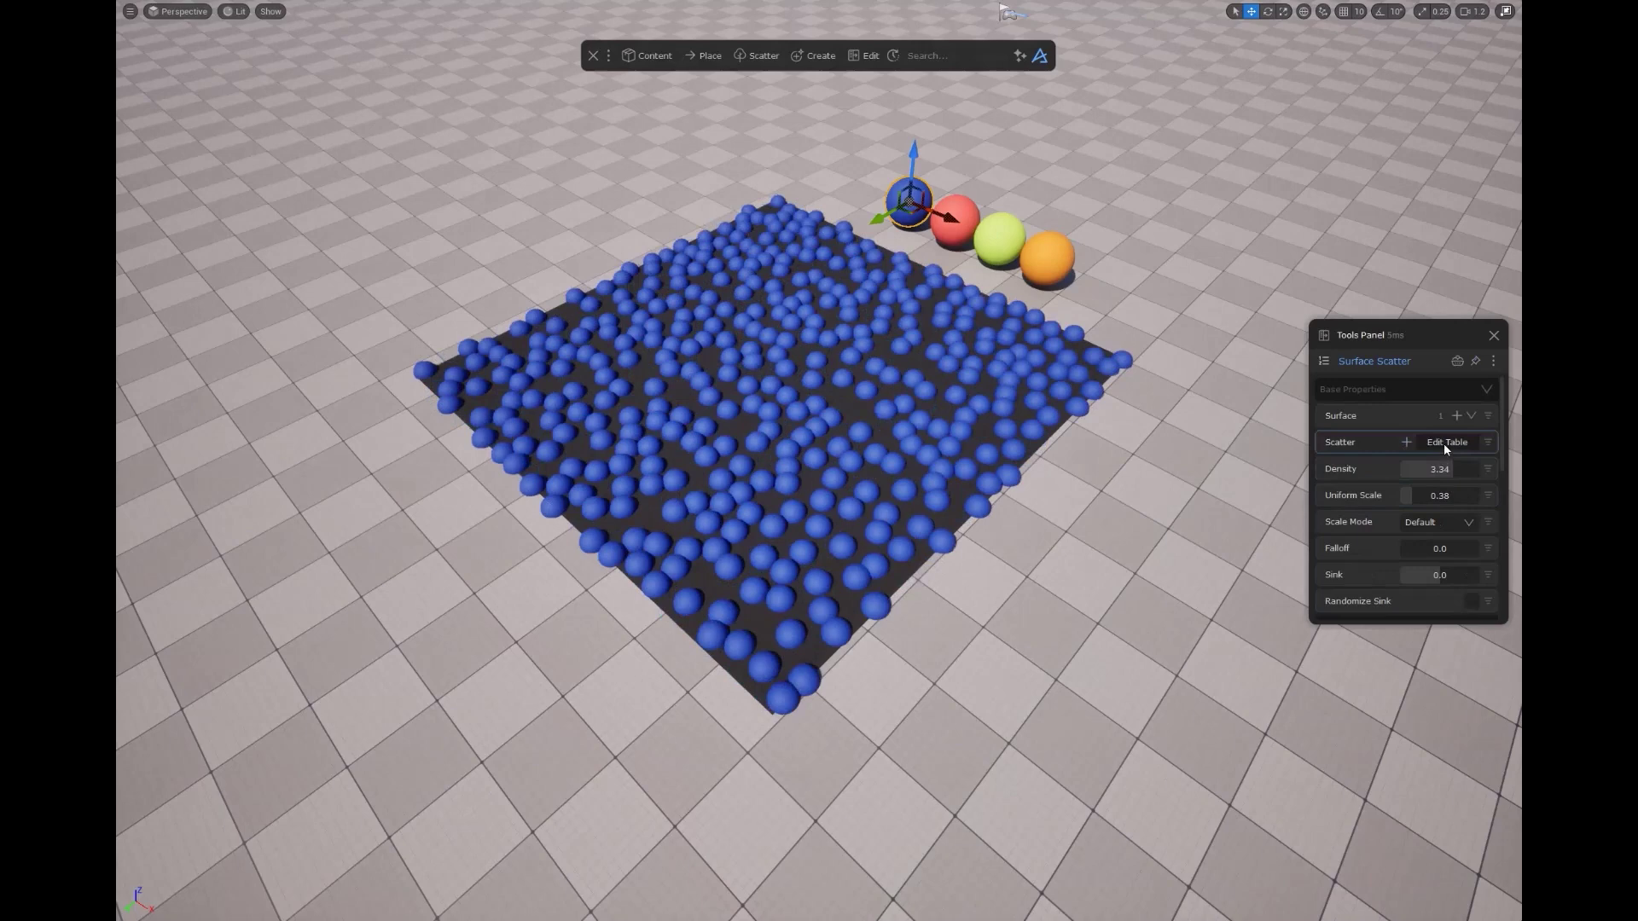
- Add an orange-sphere row in the scatter table, set scale 0.19 and blue density 0.5
click(1444, 443)
drag(376, 359, 357, 373)
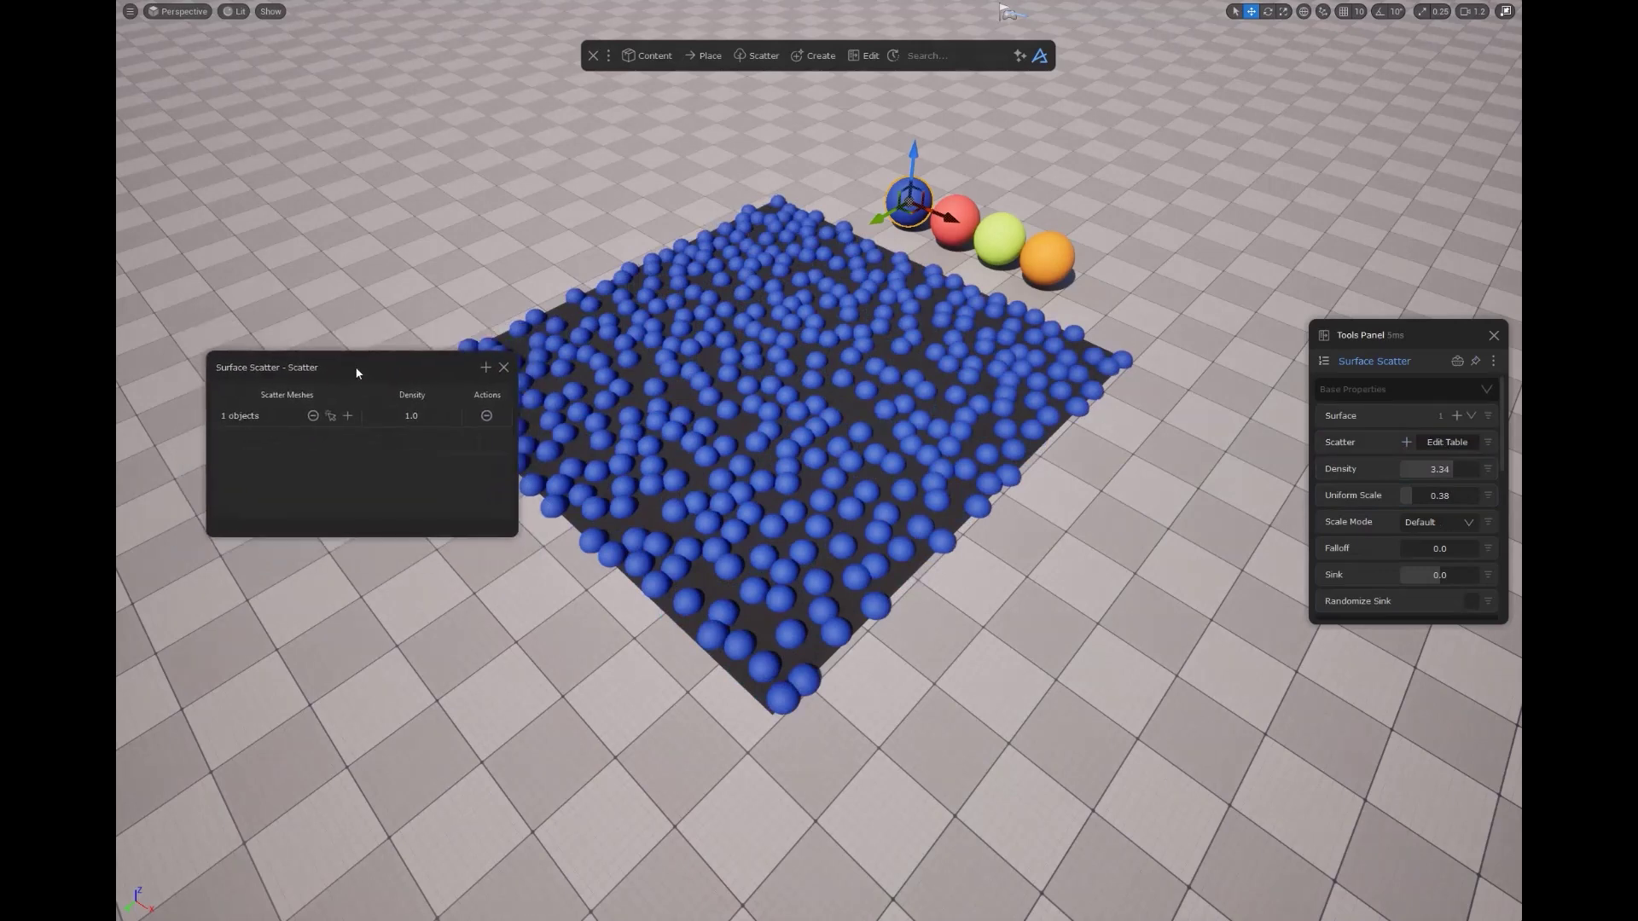
click(486, 367)
click(1030, 270)
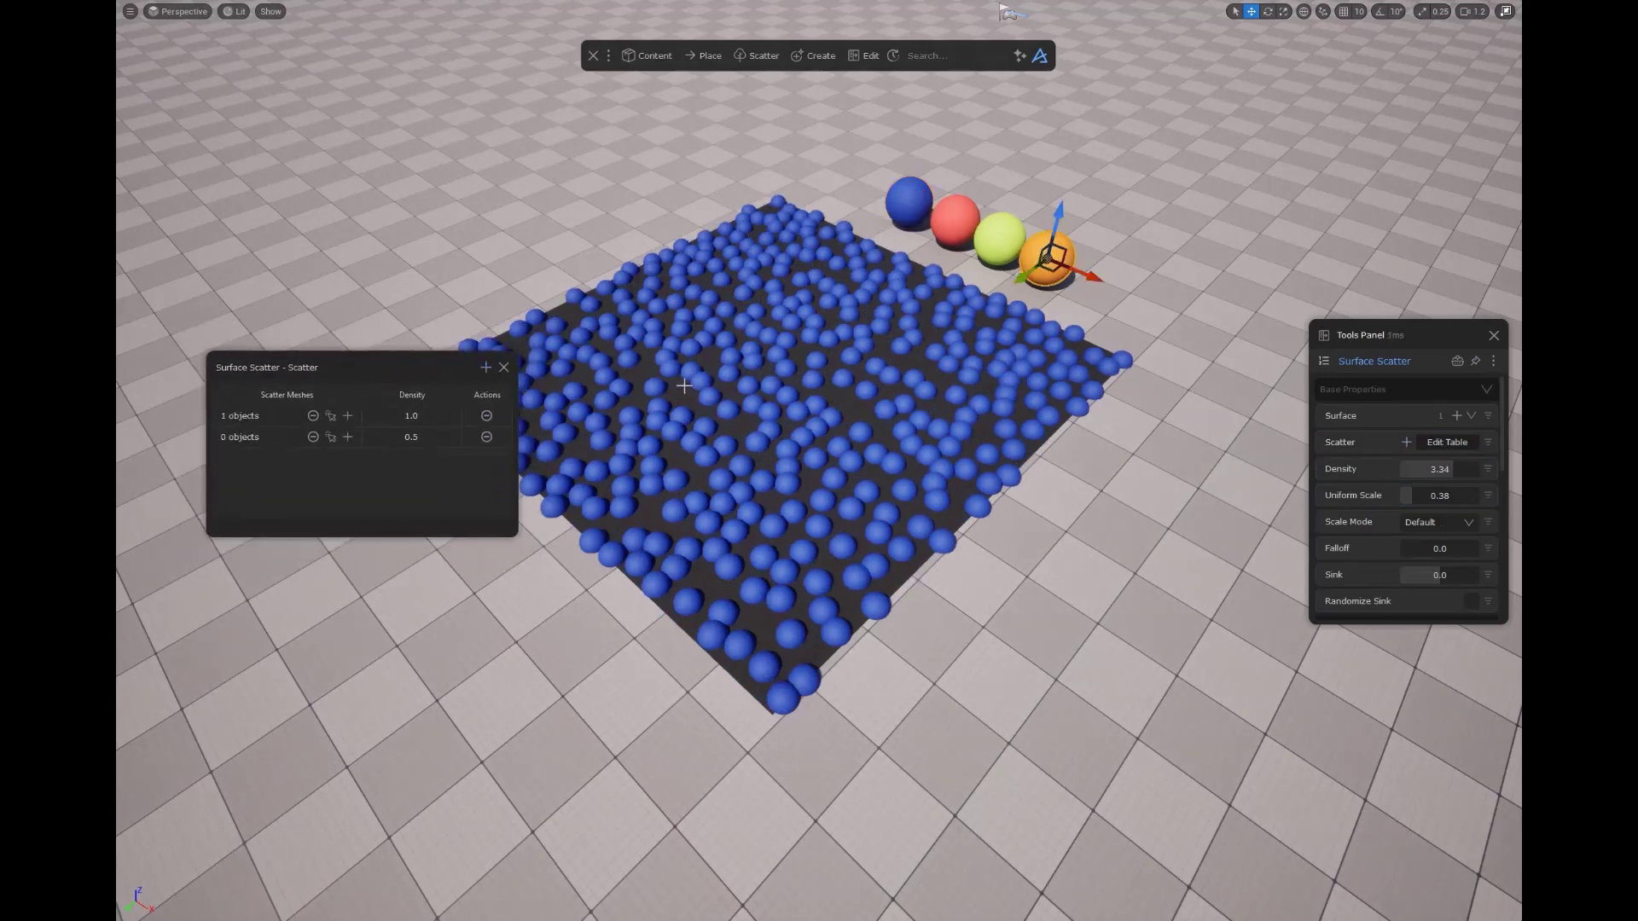
click(331, 438)
mouse_move(401, 438)
mouse_down()
mouse_move(456, 447)
mouse_move(380, 438)
mouse_move(400, 436)
mouse_up()
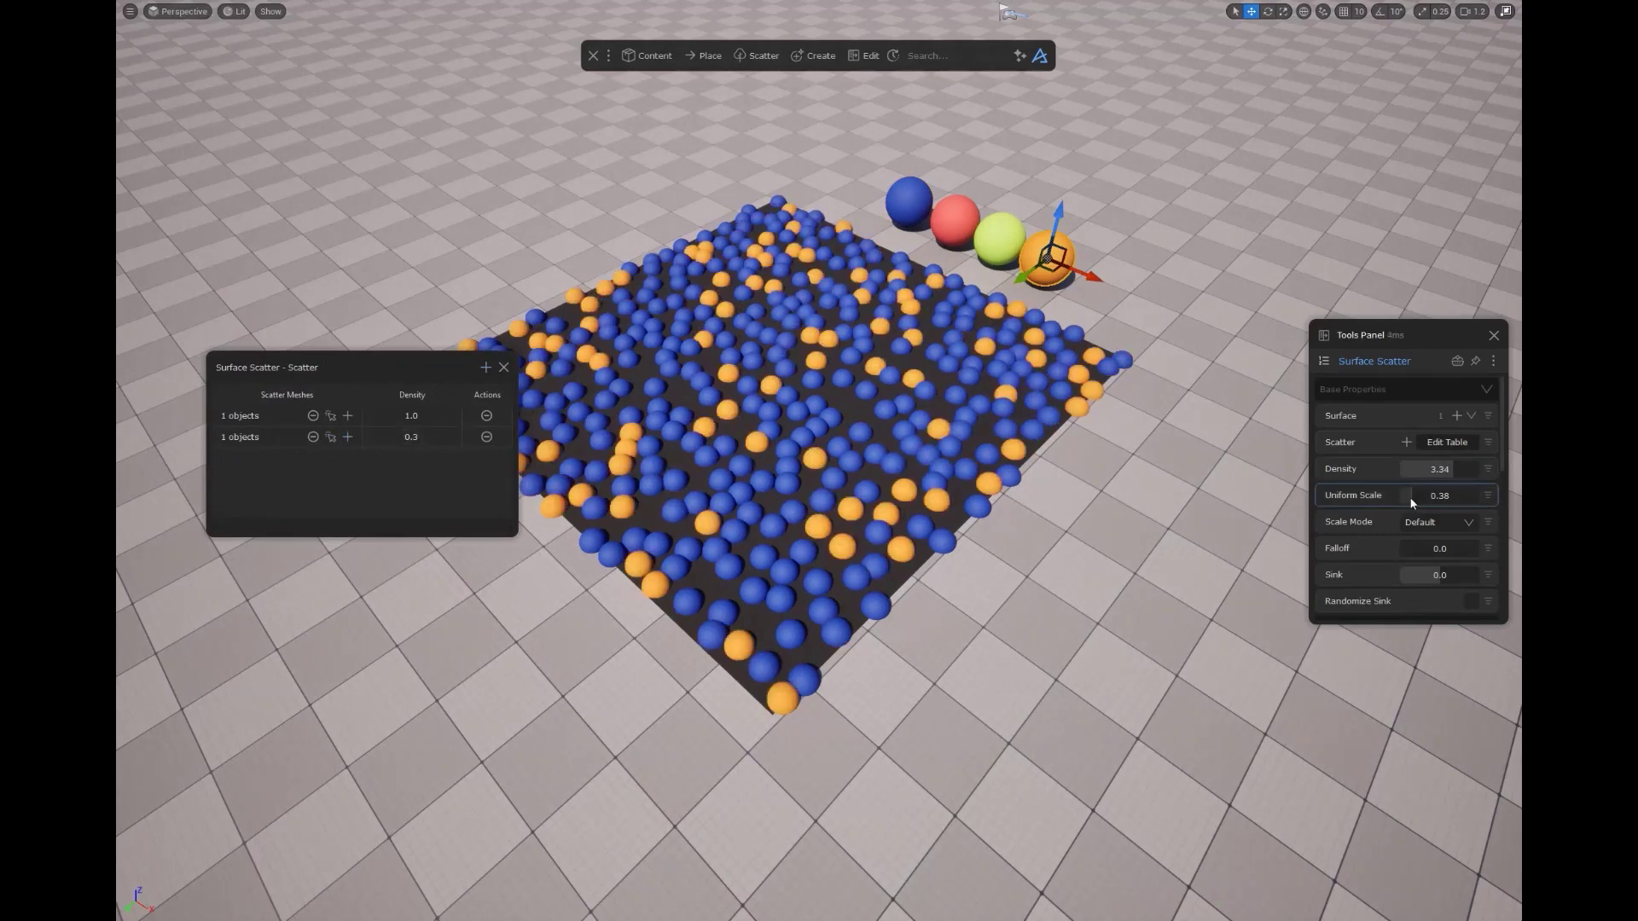
drag(1412, 504, 1405, 496)
mouse_move(421, 422)
mouse_down()
mouse_move(444, 420)
mouse_move(307, 408)
mouse_move(418, 416)
mouse_up()
- Add the red and green spheres as a new scatter table row
click(954, 219)
ctrl+click(999, 238)
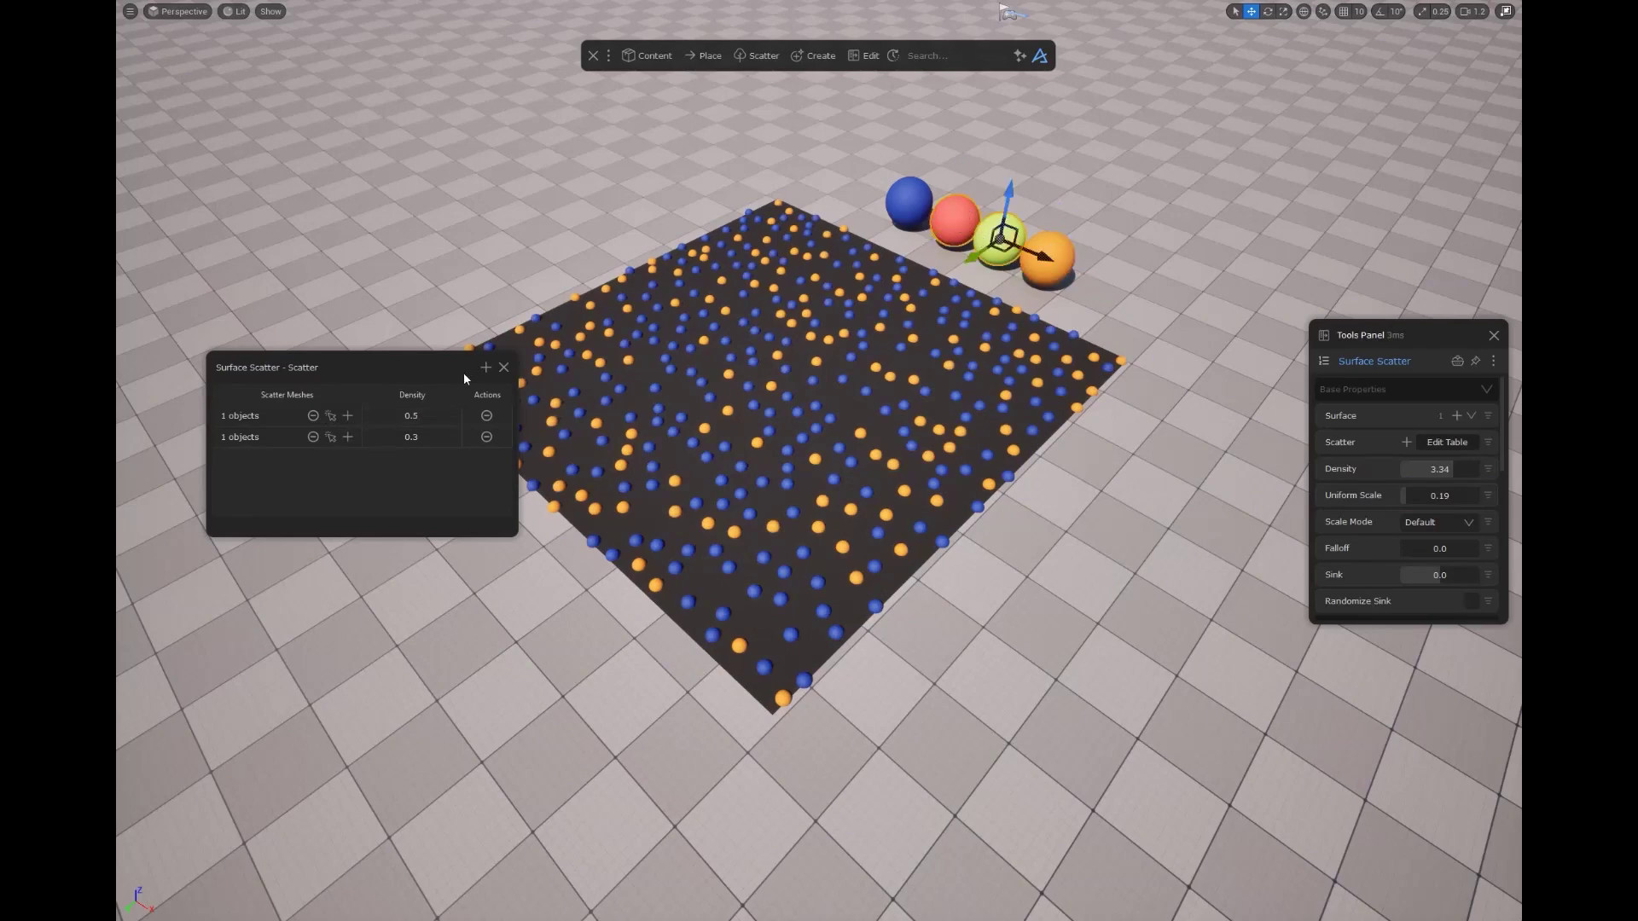
click(485, 367)
click(347, 458)
drag(401, 460, 501, 487)
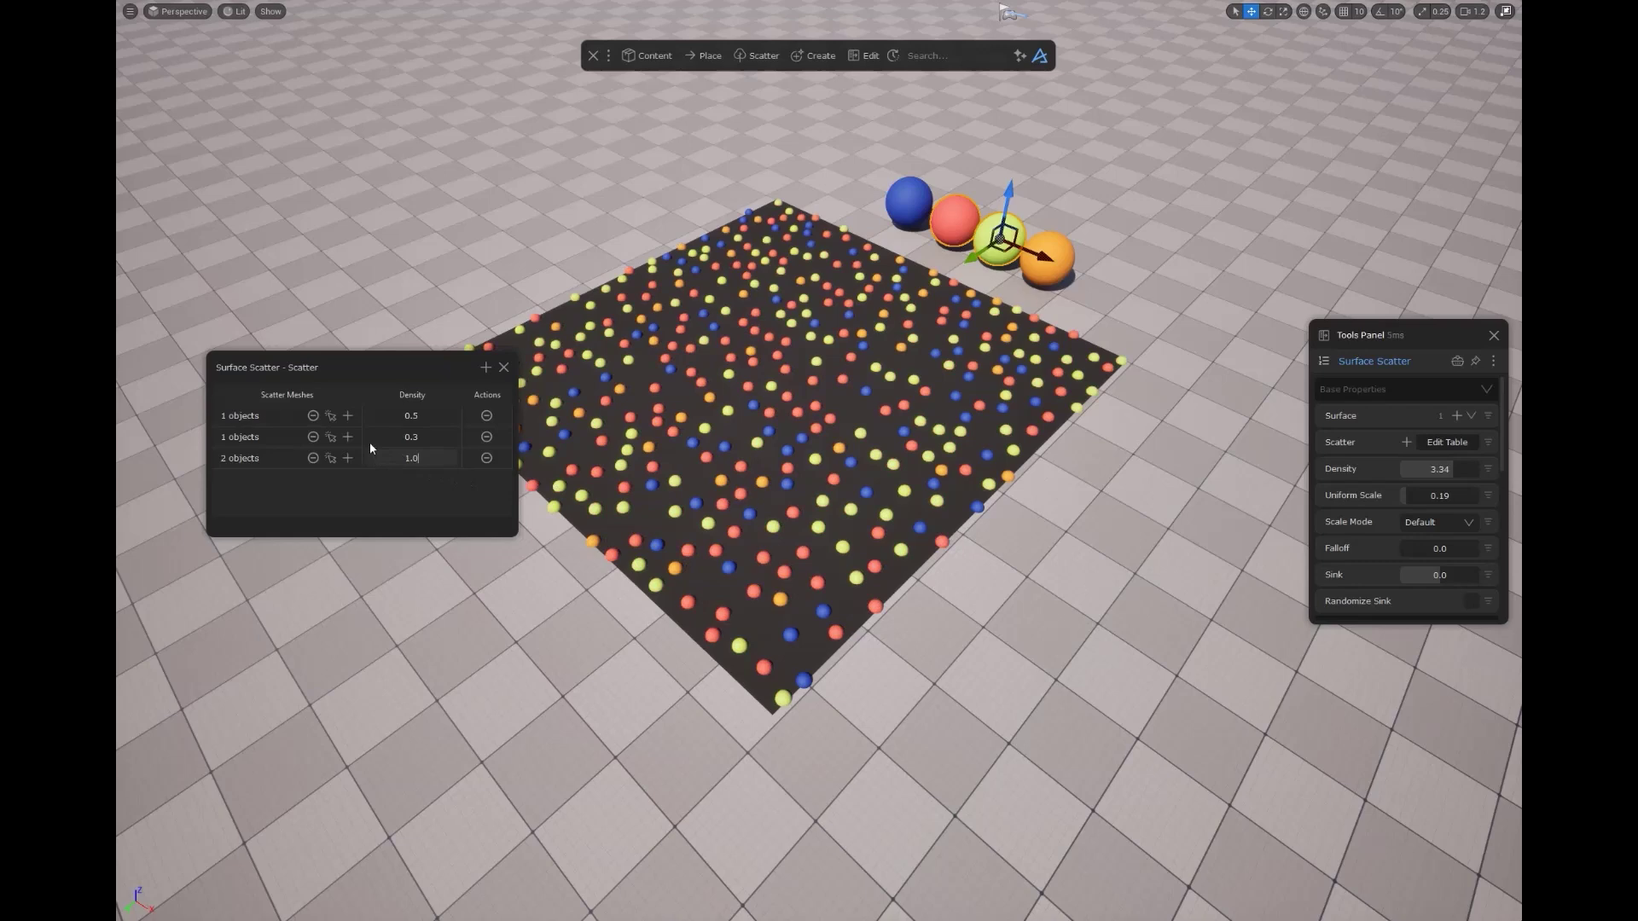
- Set the row densities to 0.0, 0.4 and 0.6, dropping blue, and narrow the spline band
drag(371, 442, 339, 416)
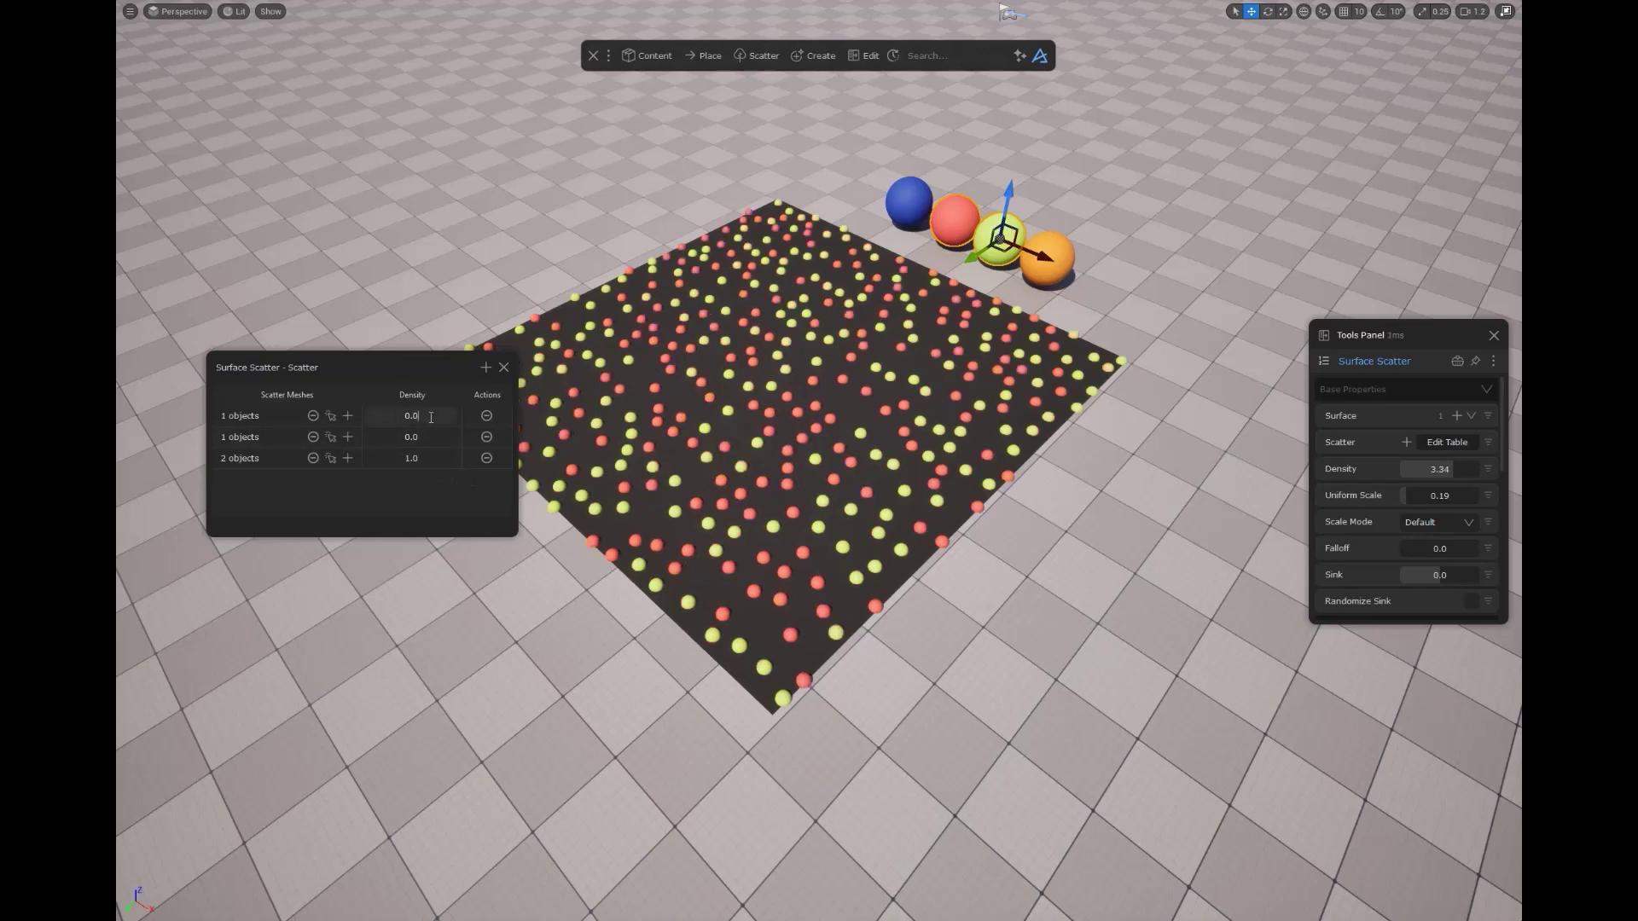
drag(469, 446, 491, 446)
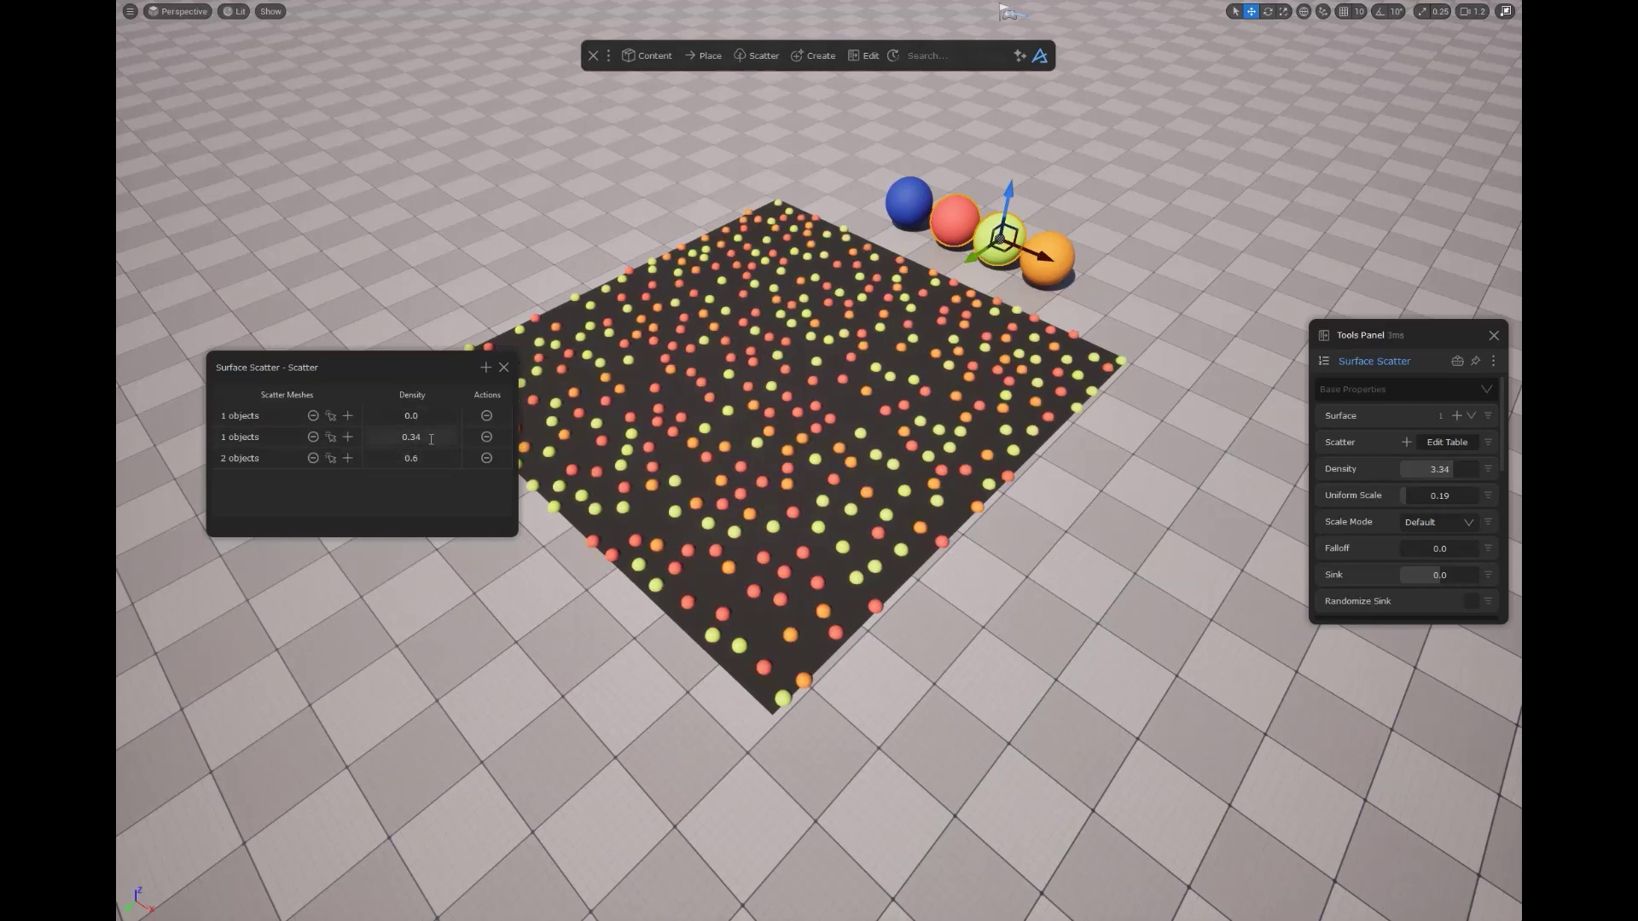
mouse_move(431, 439)
mouse_down()
mouse_move(546, 452)
mouse_move(431, 444)
mouse_up()
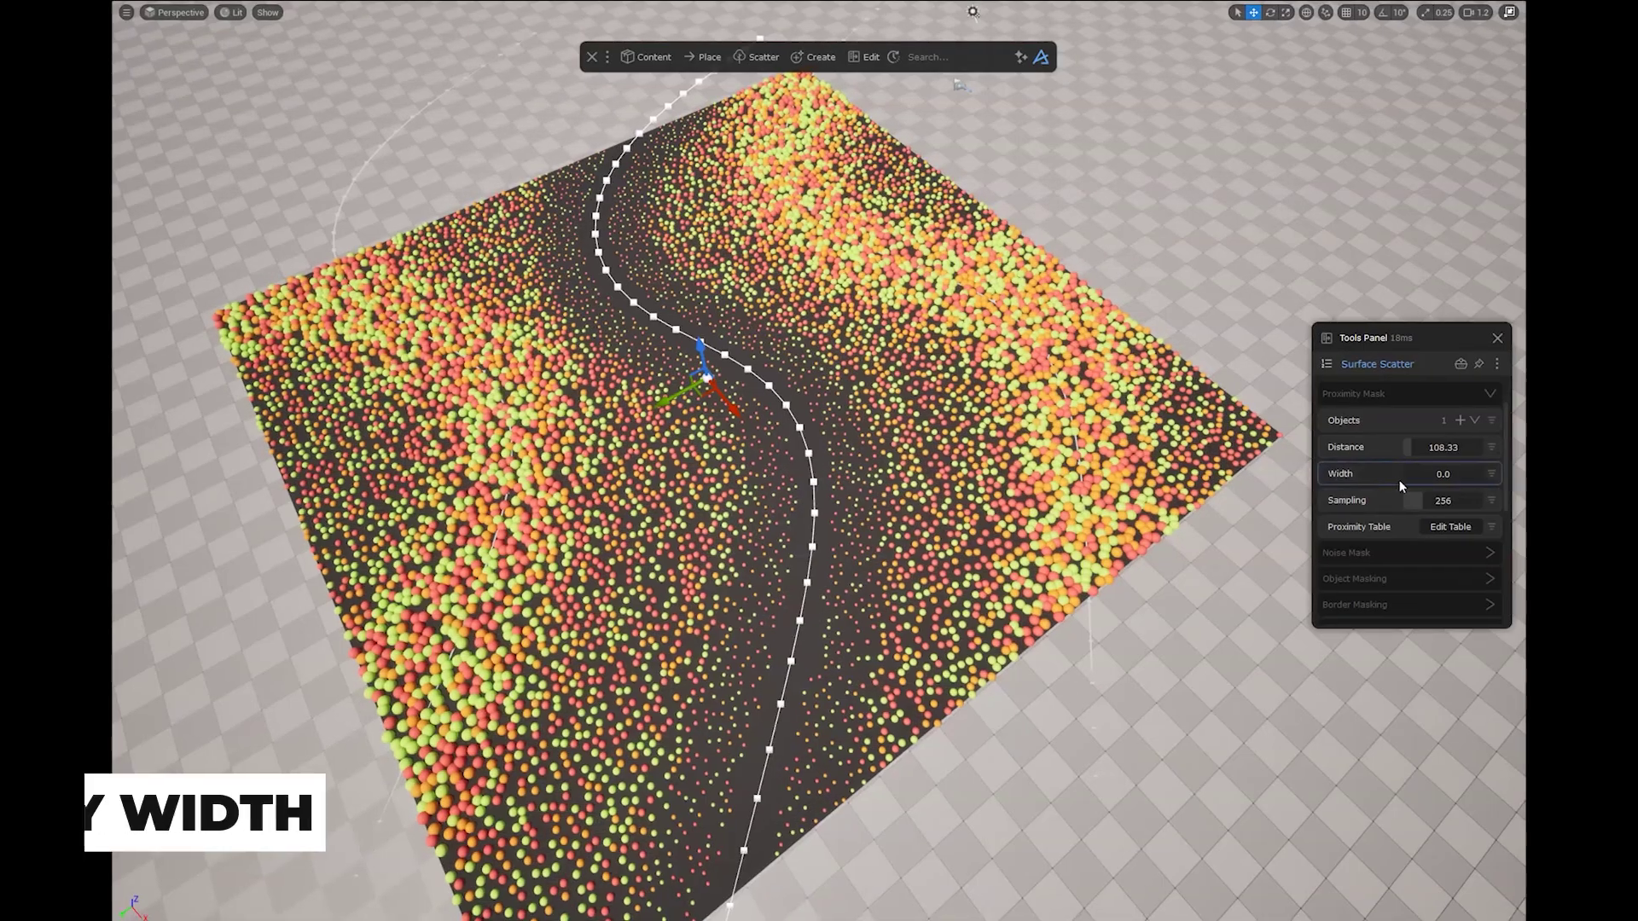
drag(1417, 475, 1421, 471)
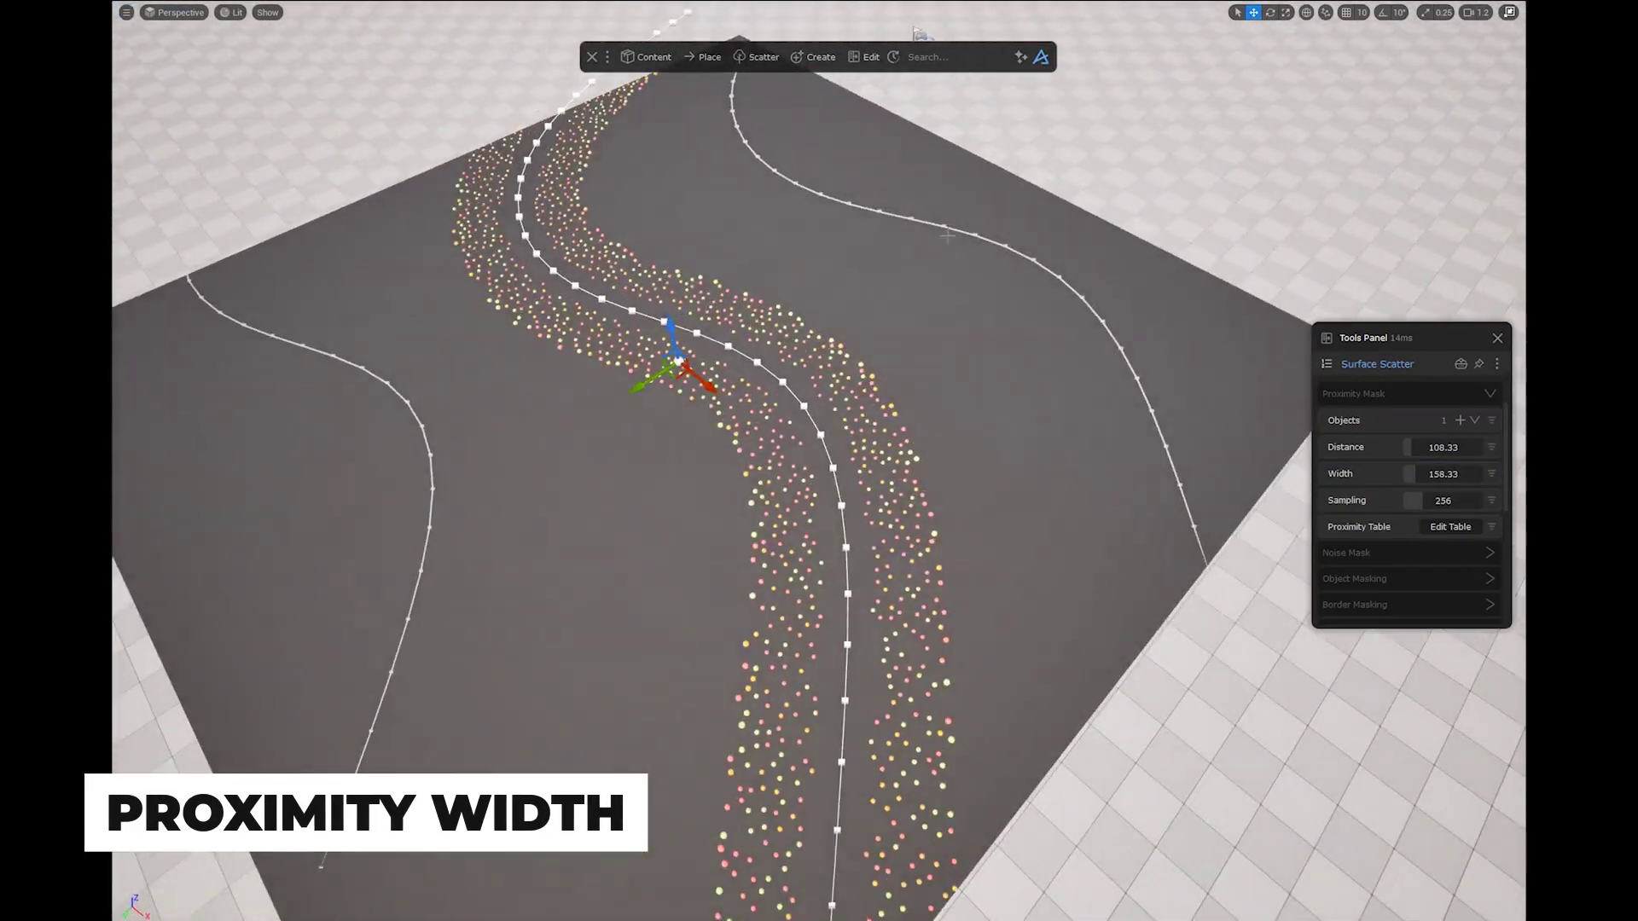
- Reset the proximity objects, set Distance 45 and Width 225 in the table, and rotate the spline
click(1459, 420)
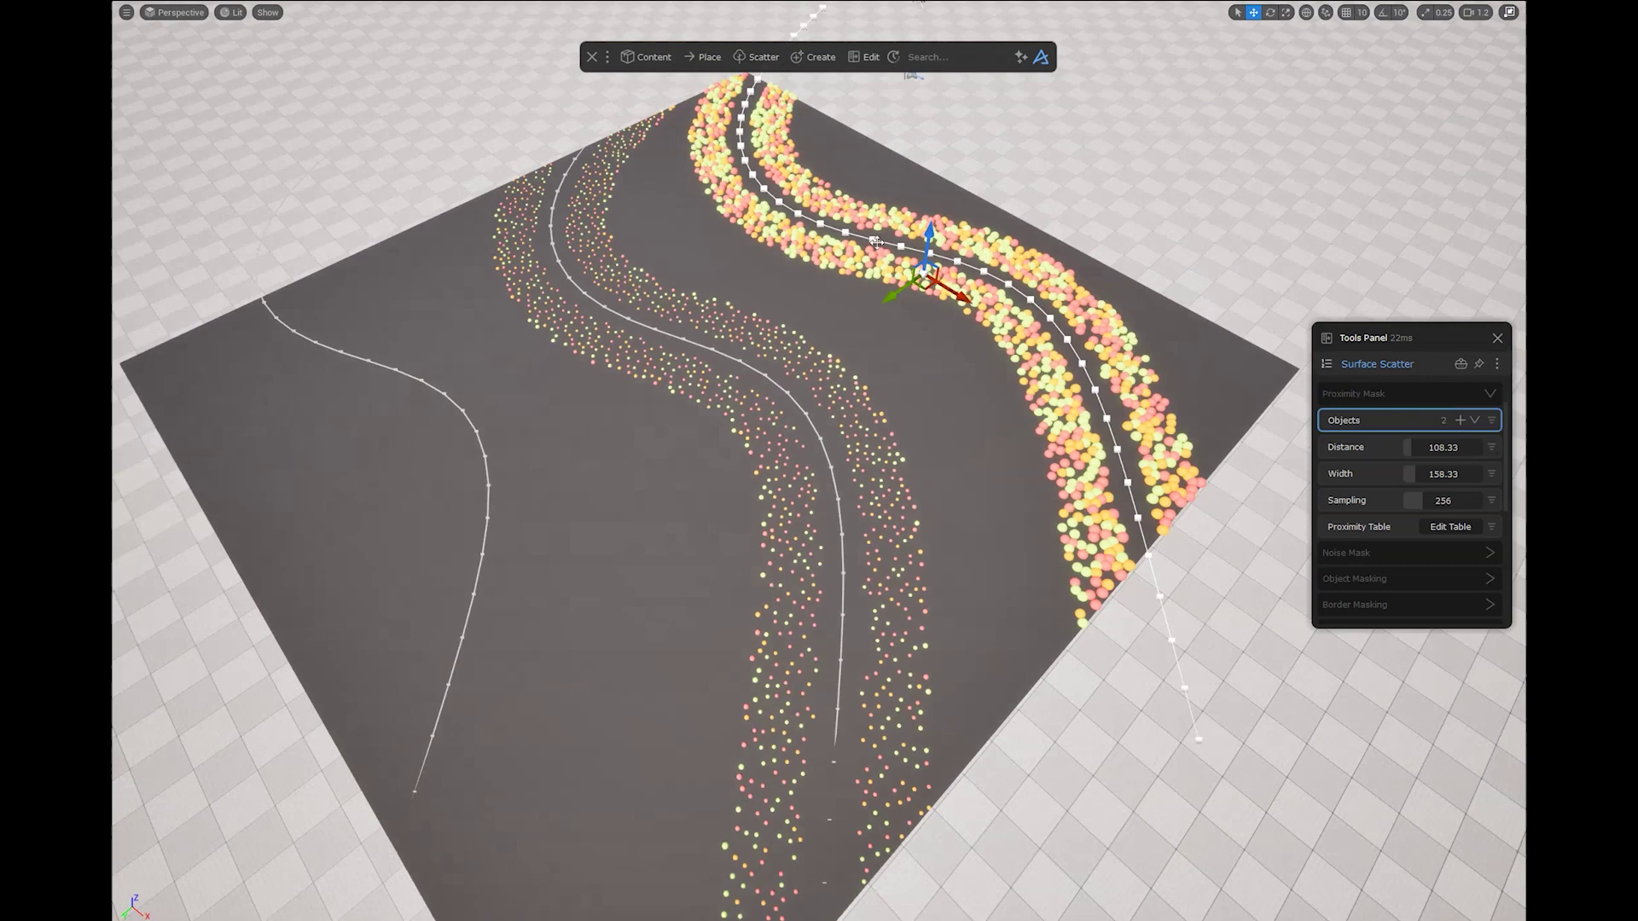
mouse_move(1420, 474)
mouse_down()
mouse_move(1435, 479)
mouse_move(1419, 467)
mouse_up()
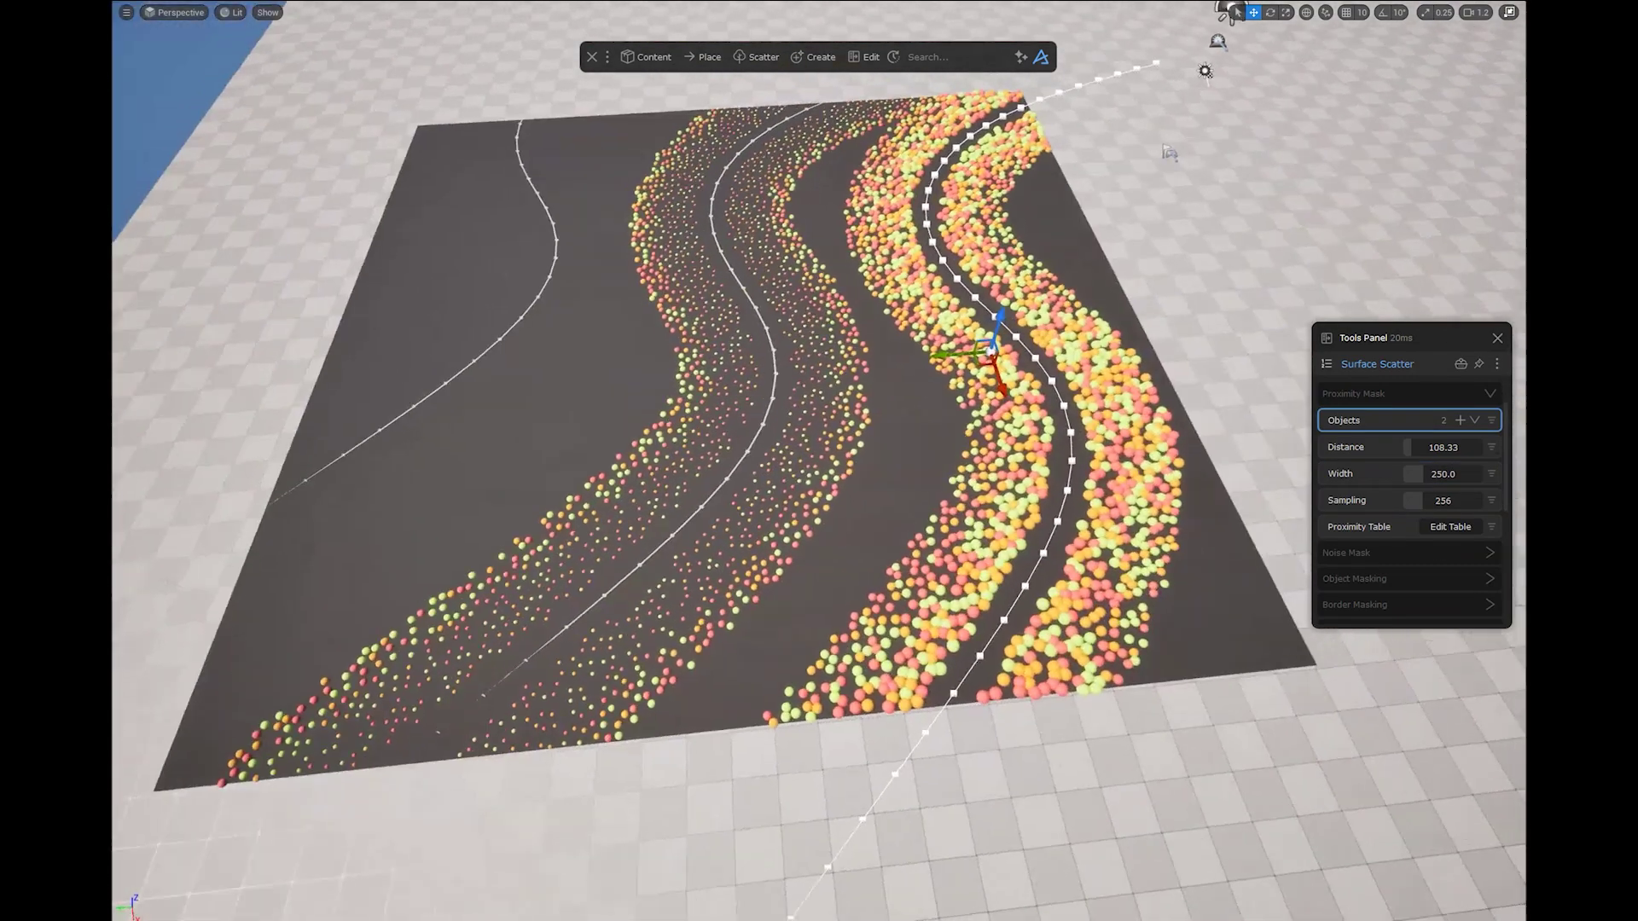
click(1389, 424)
click(1391, 553)
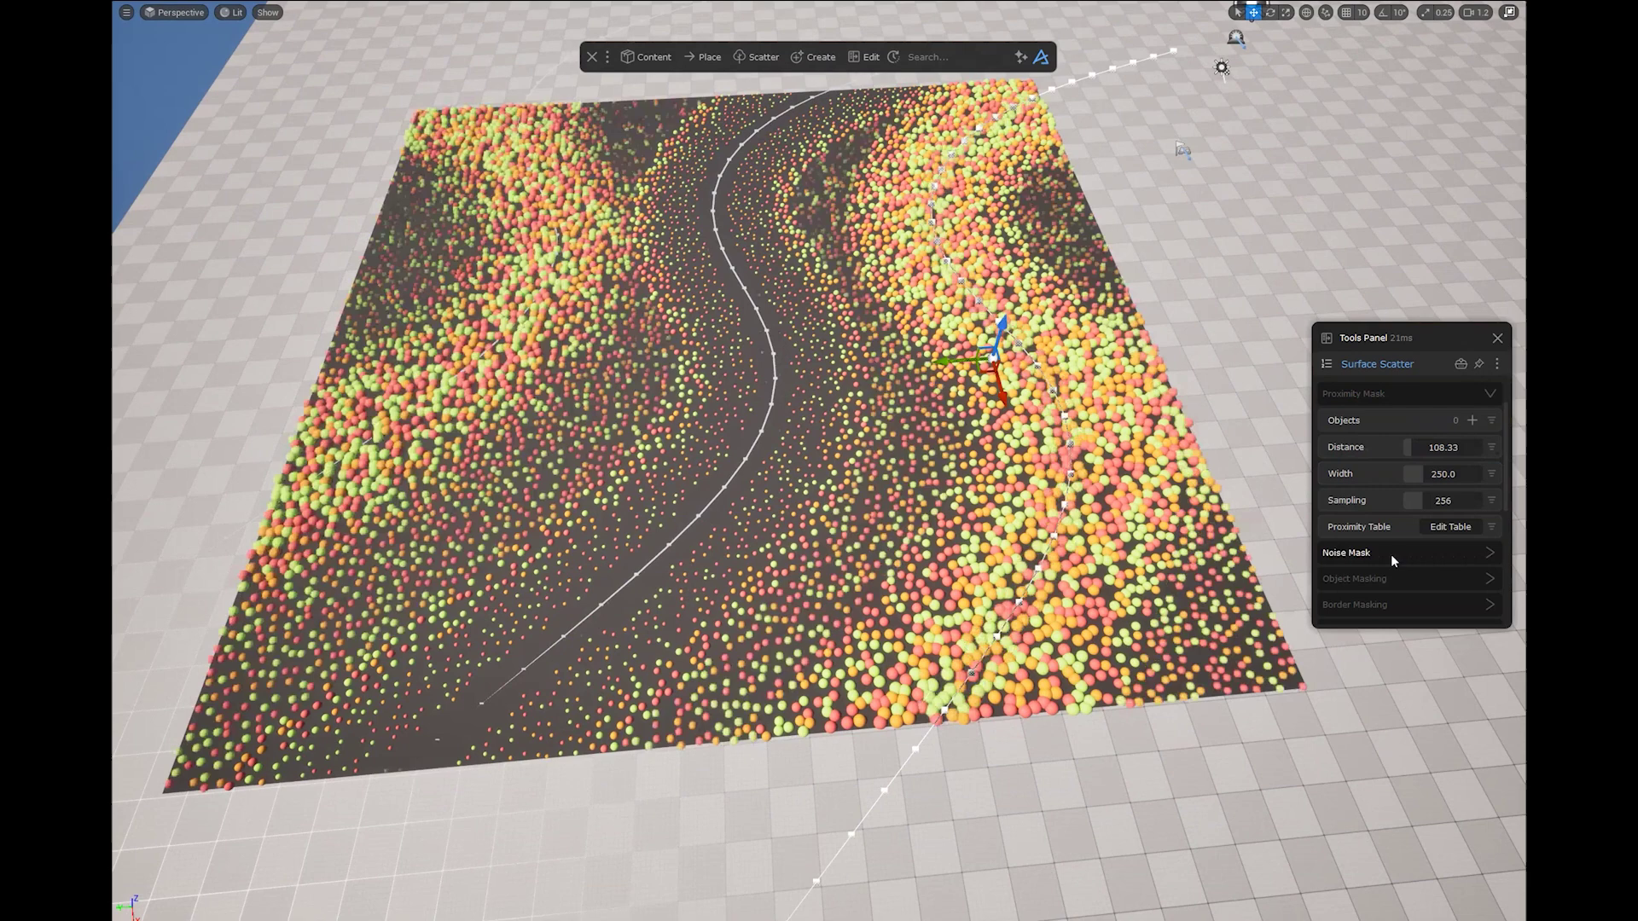
click(1449, 528)
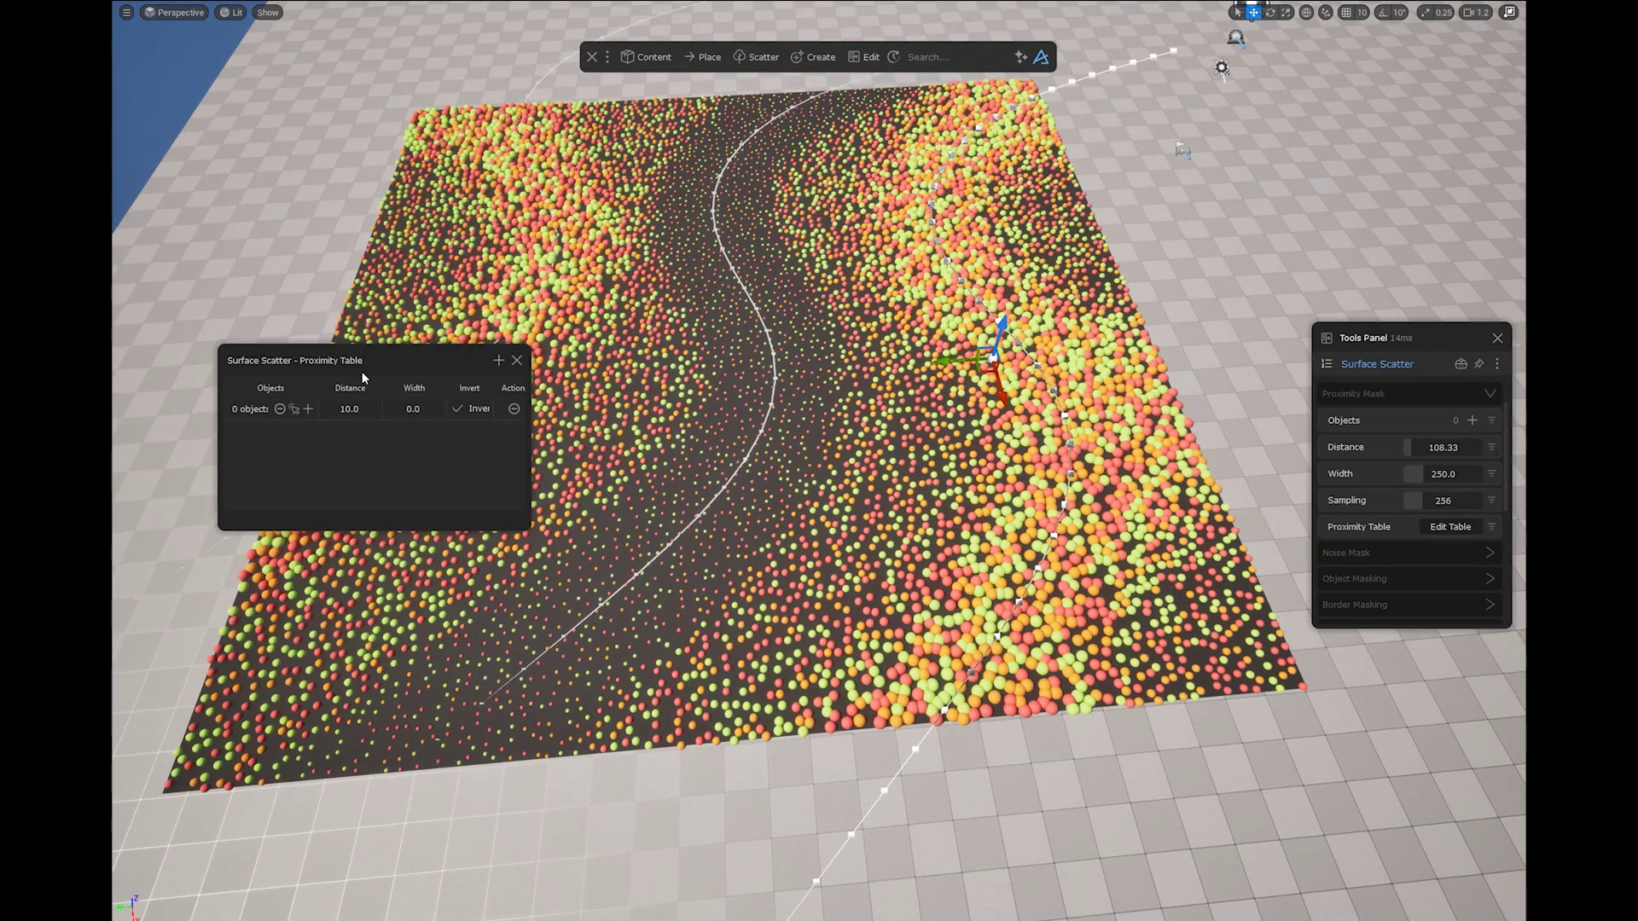
drag(363, 411, 892, 499)
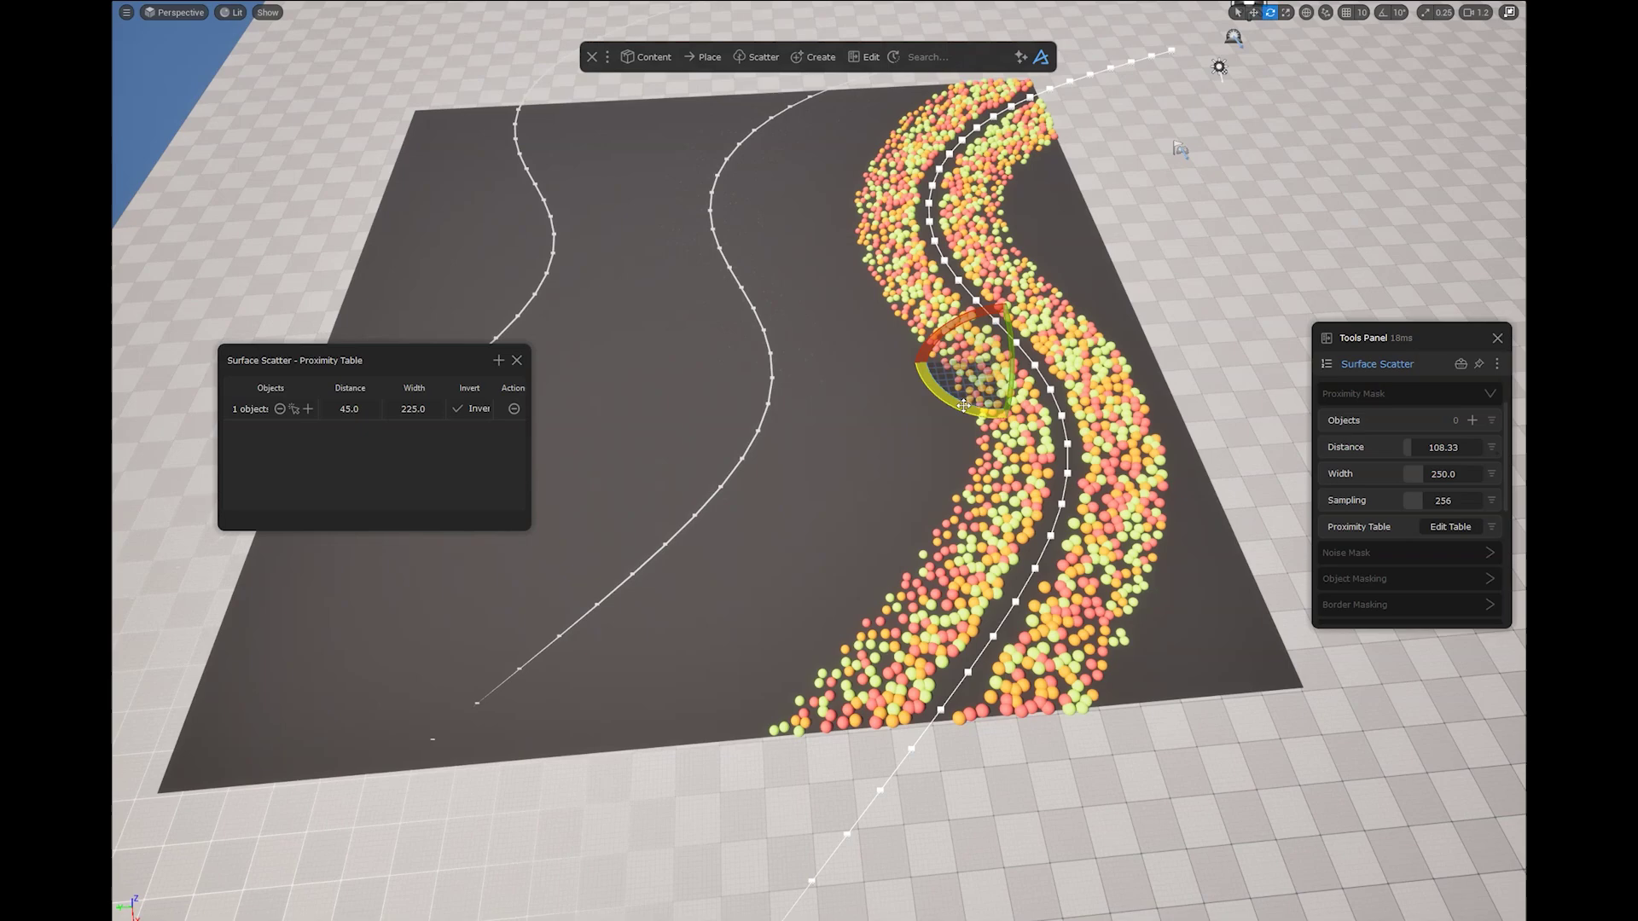
drag(932, 366, 768, 281)
- Bend the spline into an S-curve and apply the rocky Quixel ground material to the slab
right_drag(768, 282, 741, 478)
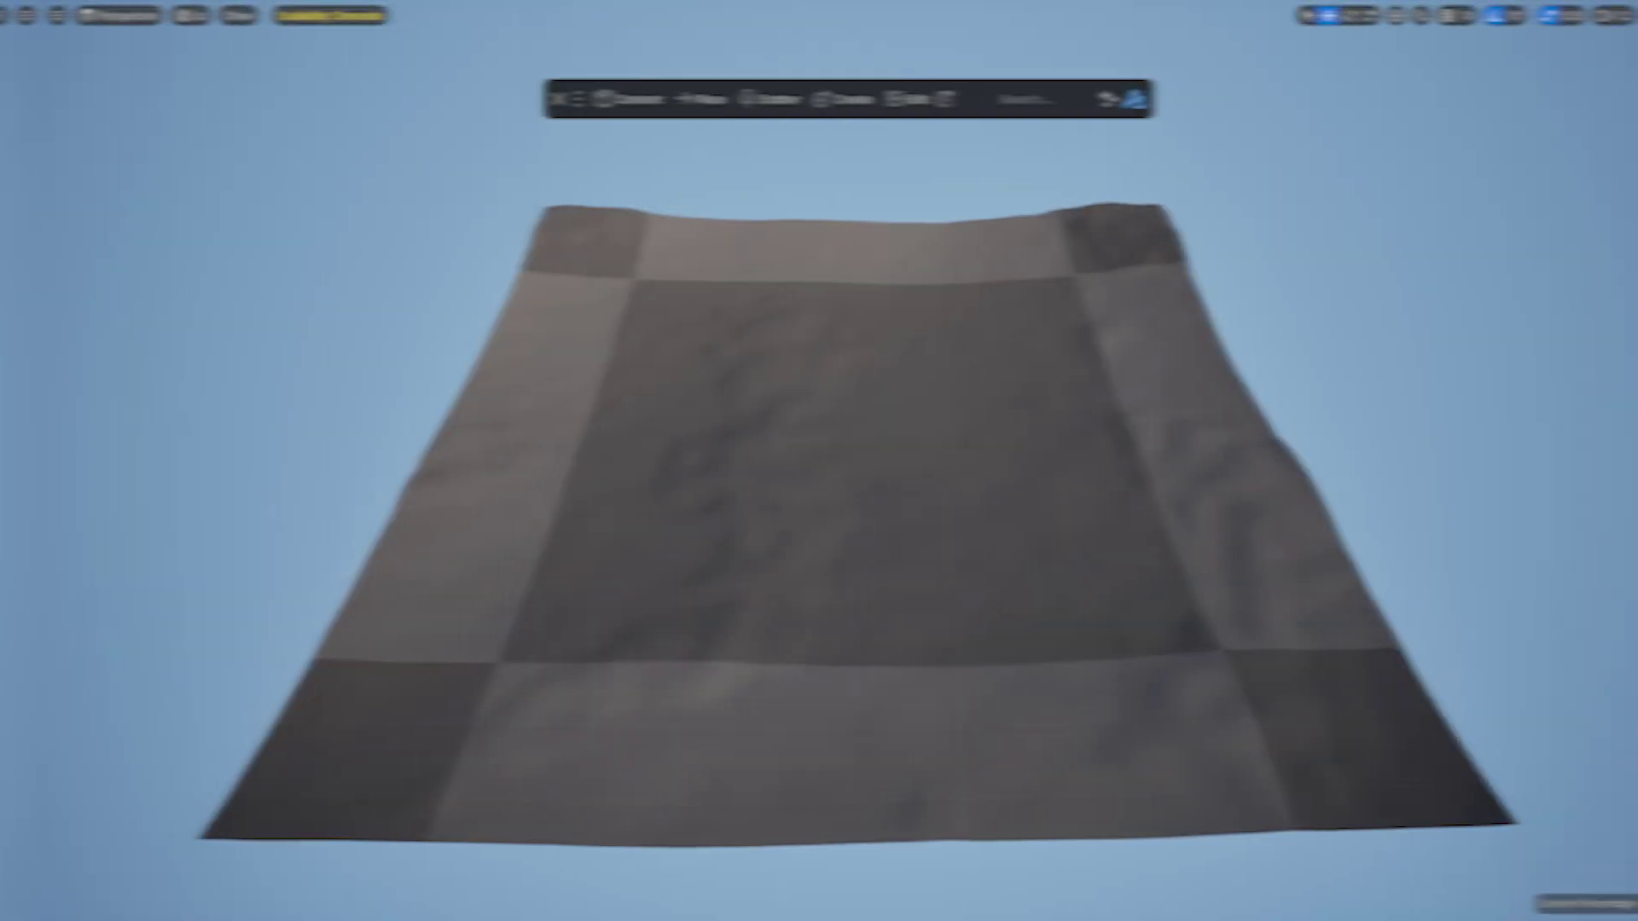
click(599, 98)
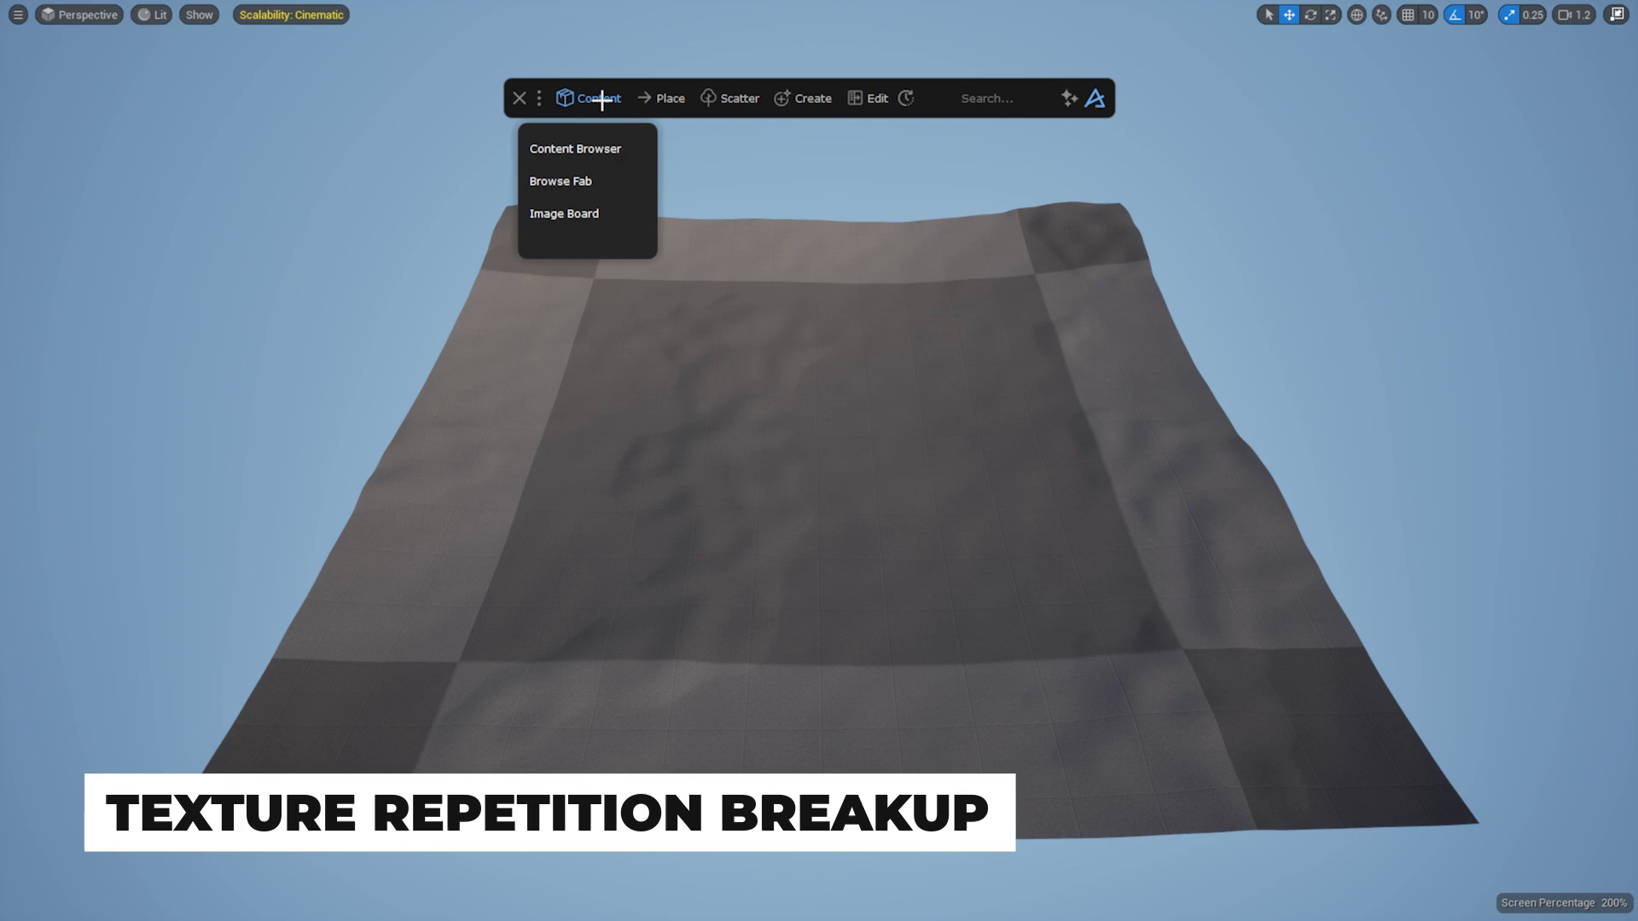
click(606, 141)
drag(104, 308, 687, 448)
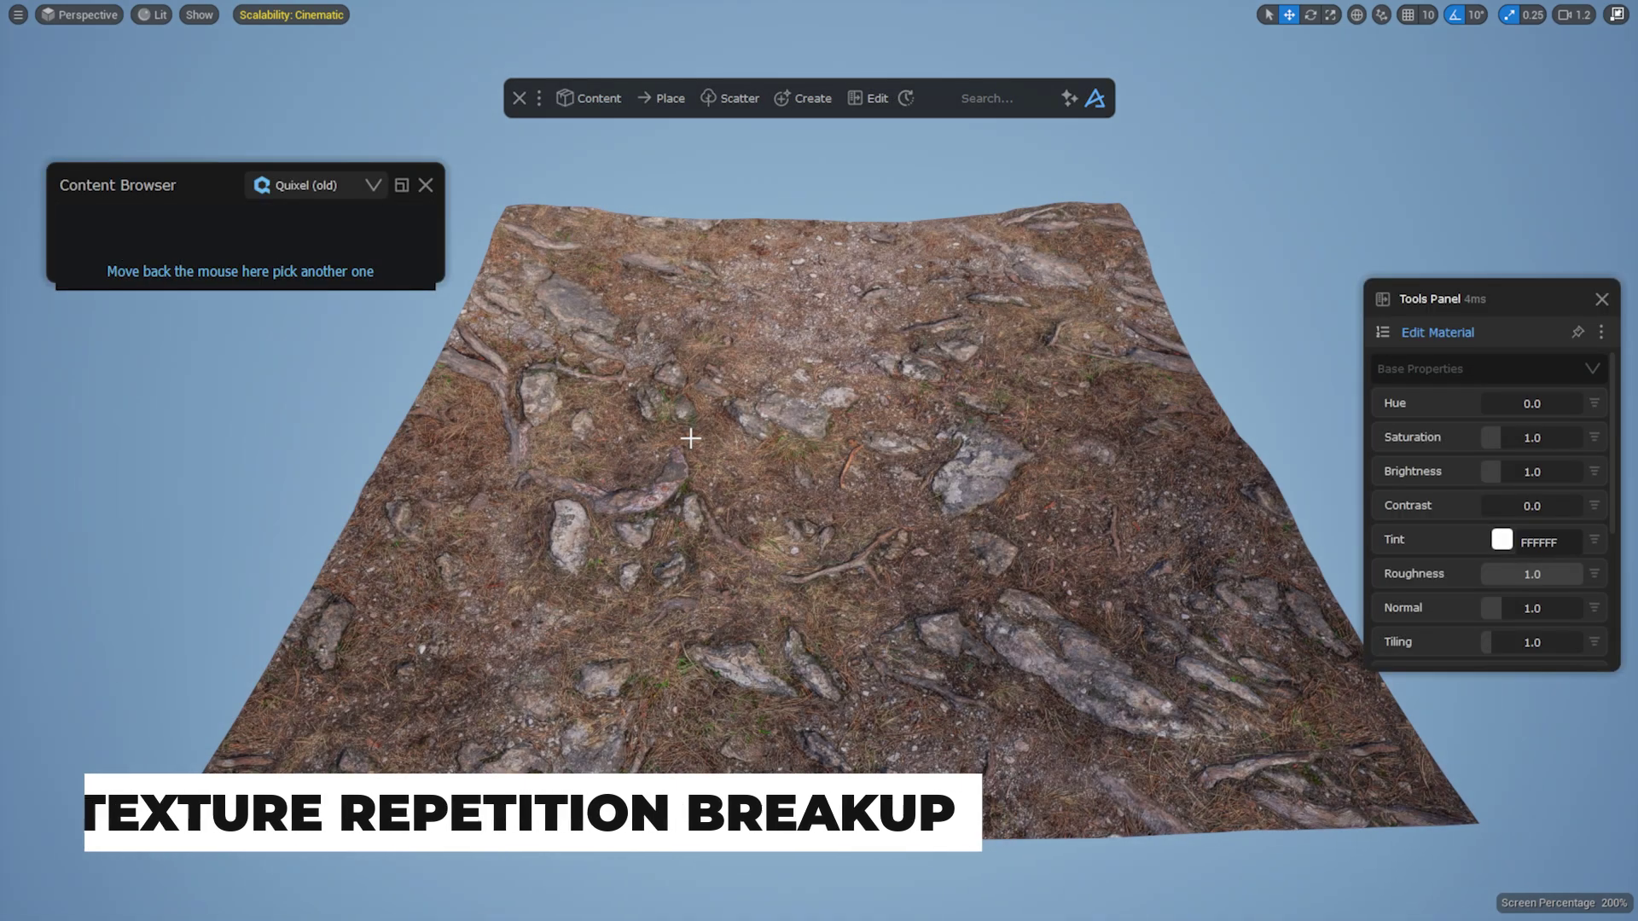
- Set the material Tiling to 10 and enable BreakUp Tiling, raising it to 2.83
drag(1381, 589, 1455, 595)
scroll(1365, 477, down, 5)
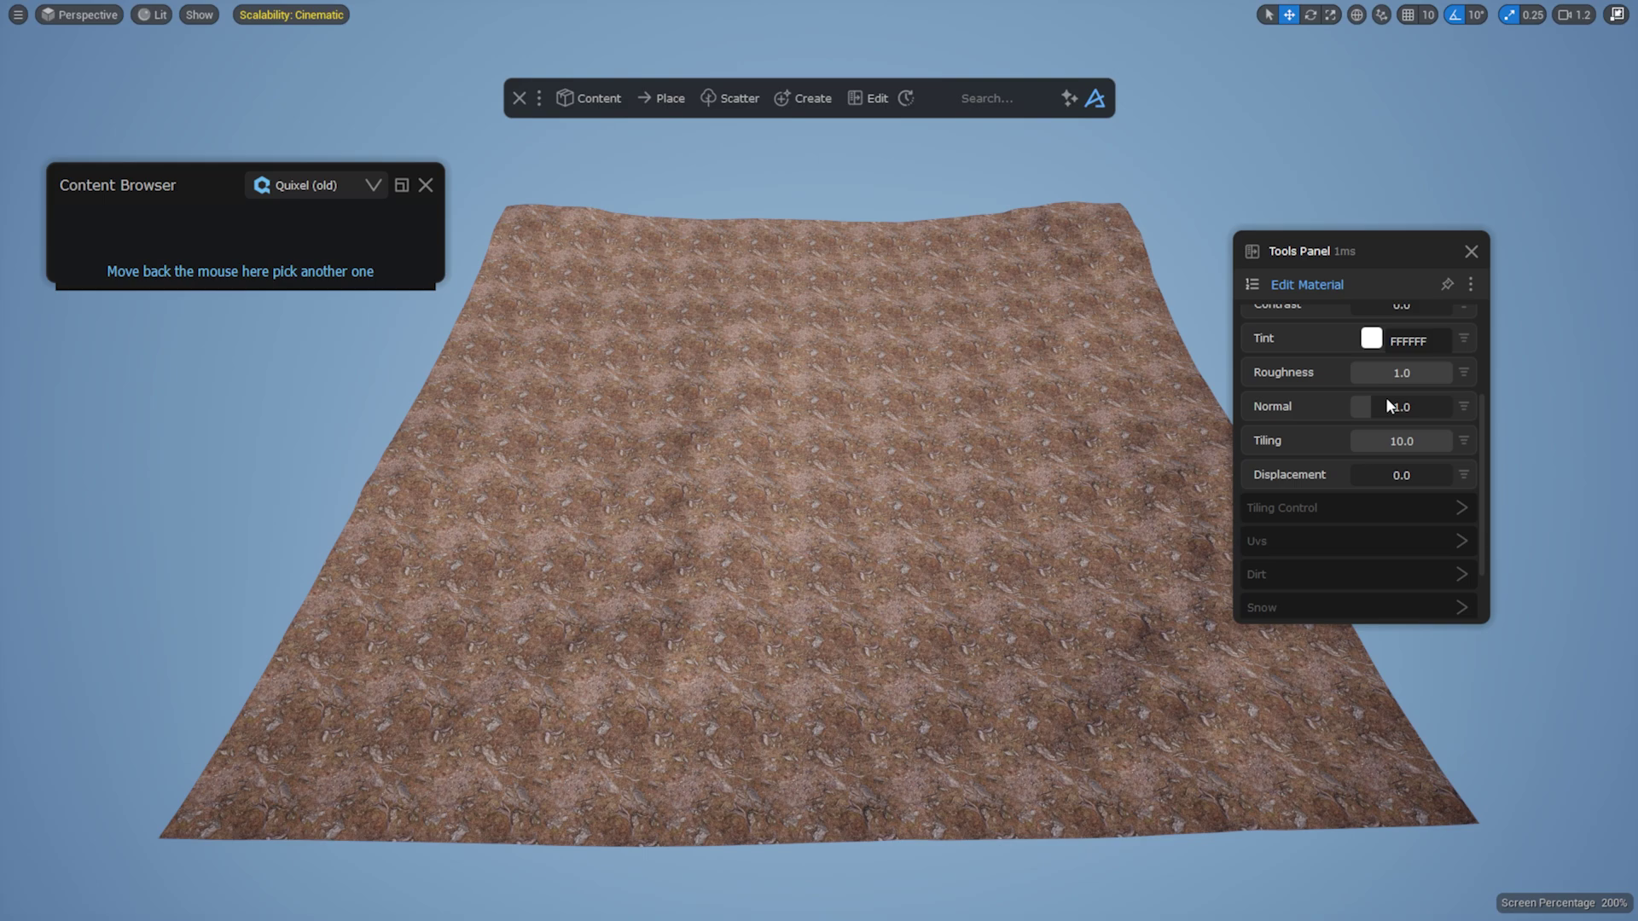
click(1442, 470)
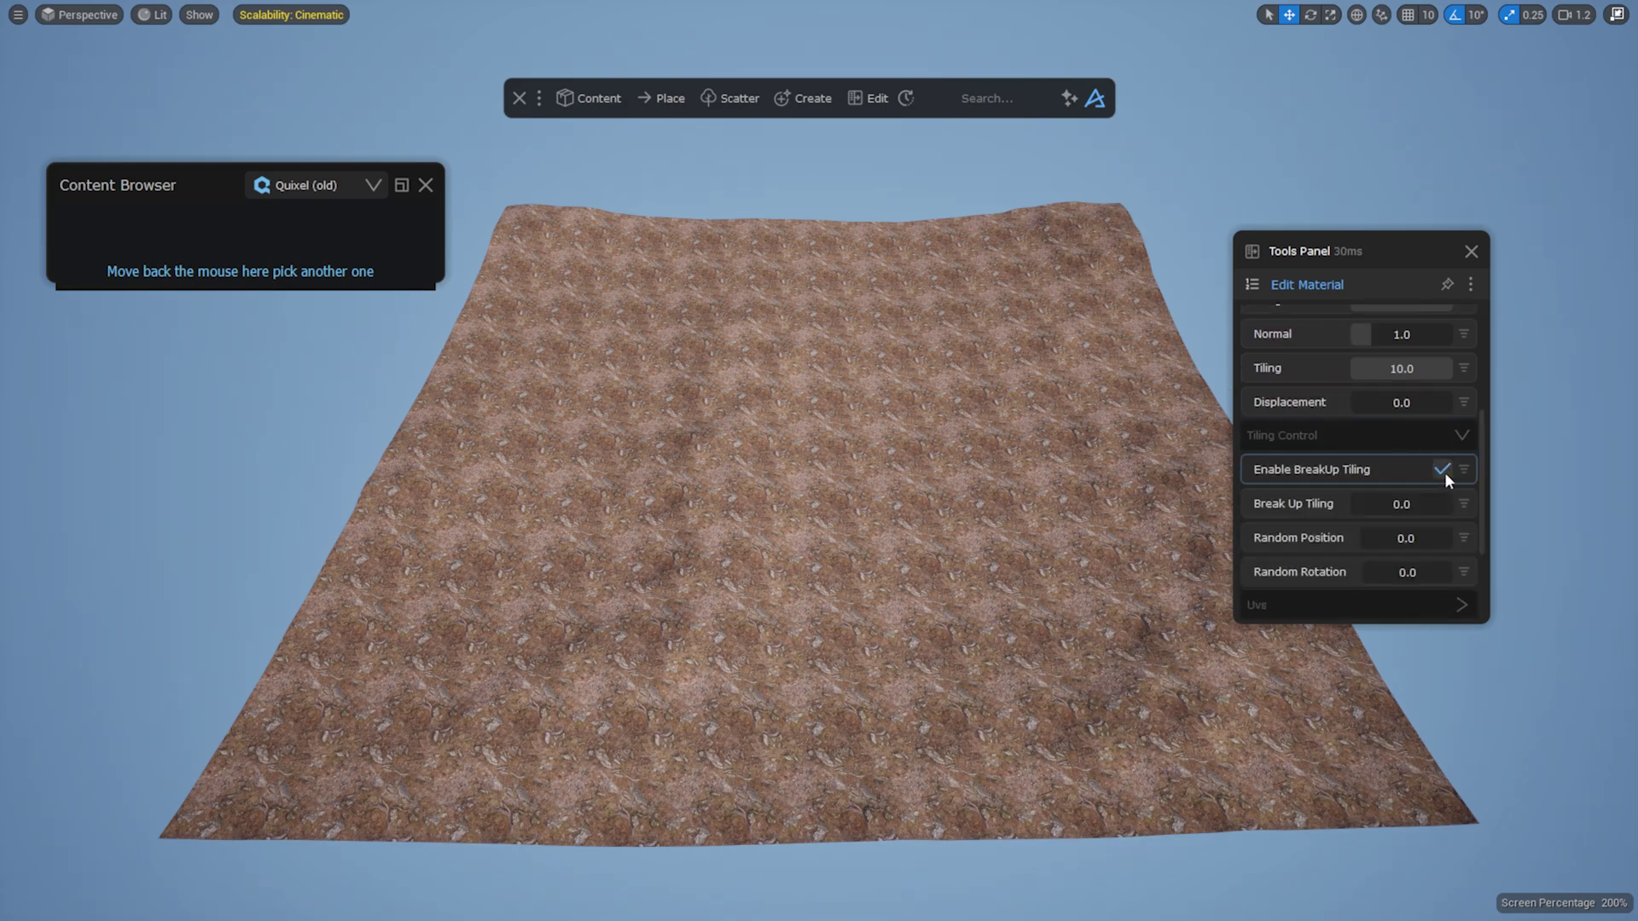
mouse_move(1360, 509)
mouse_down()
mouse_move(1386, 508)
mouse_move(1380, 570)
mouse_move(1379, 504)
mouse_up()
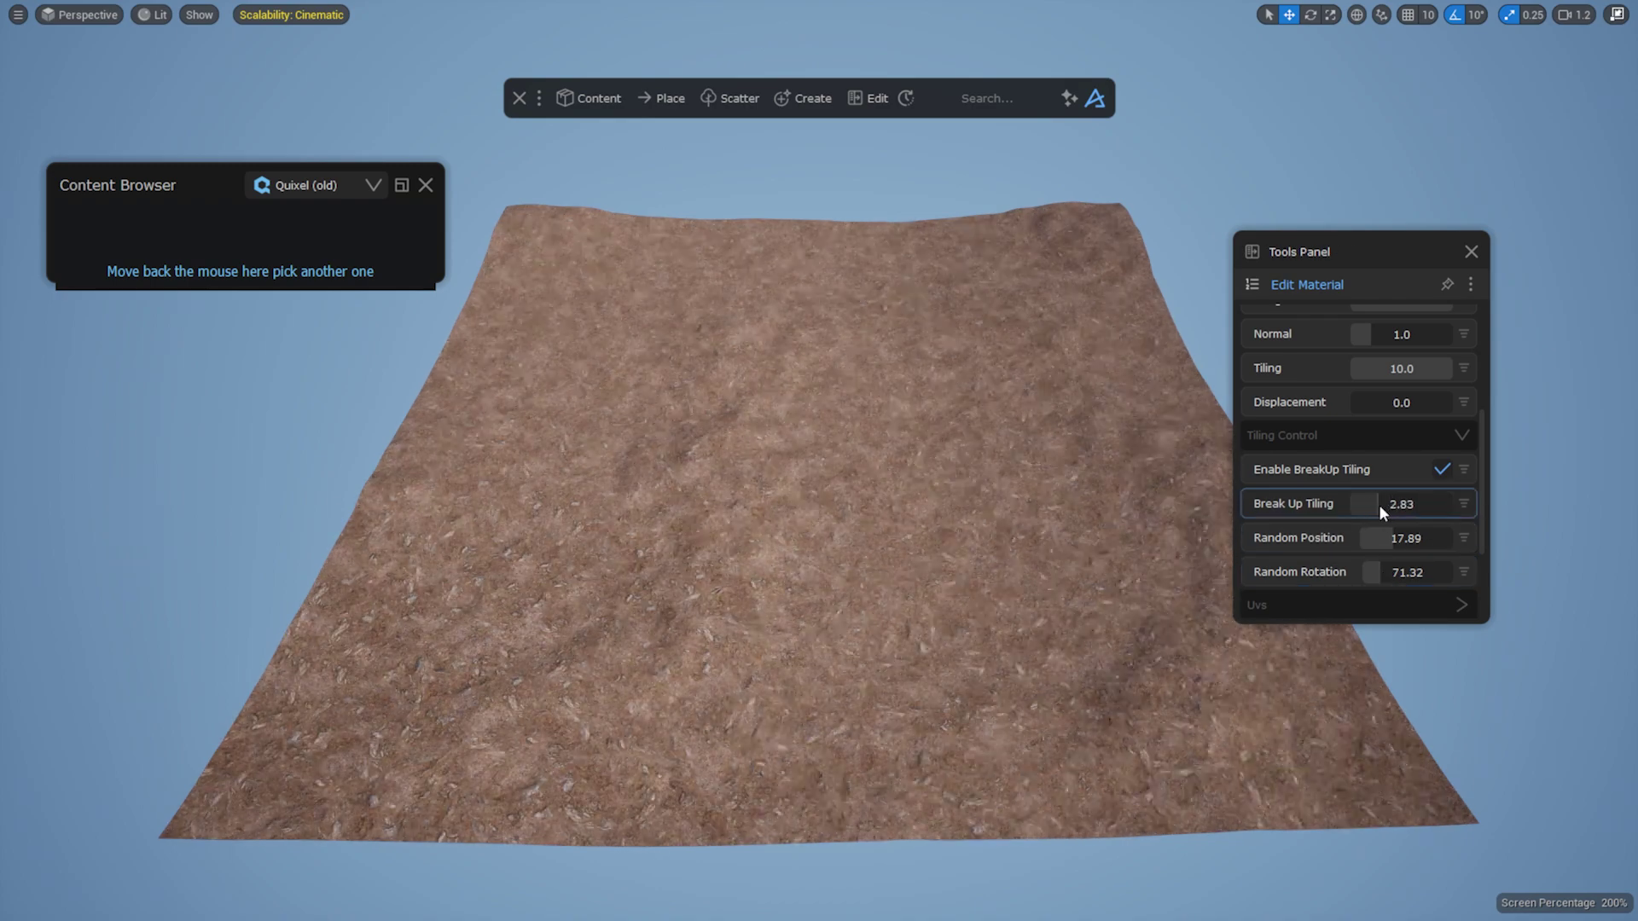
- Apply the grass material to the terrain and raise its tiling to 9.92
mouse_move(324, 345)
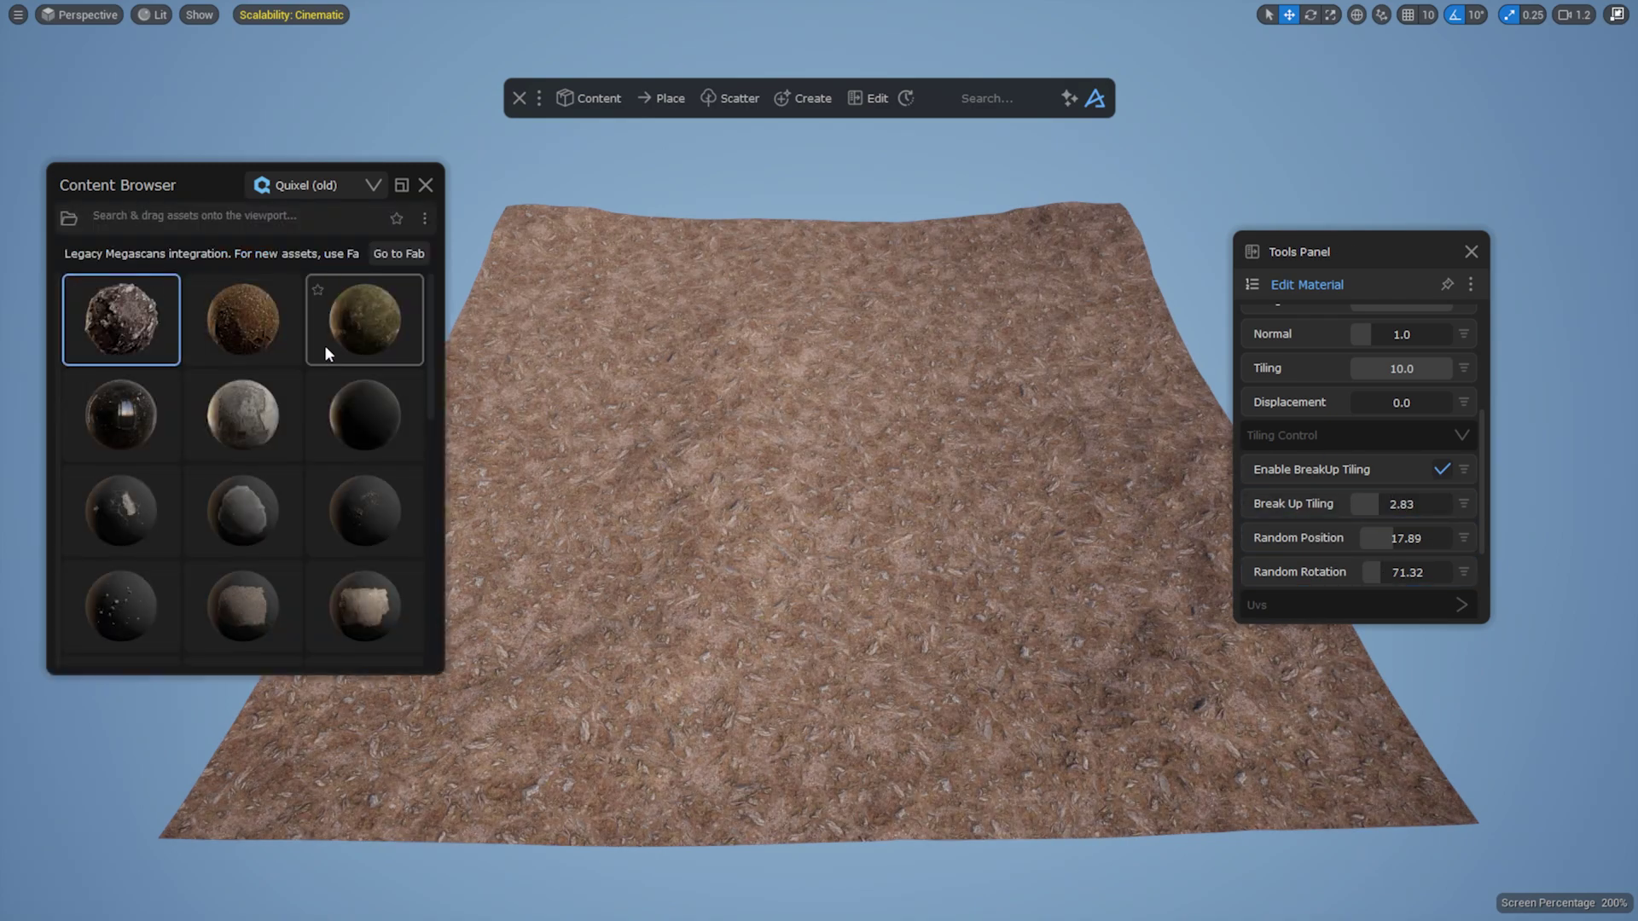
drag(324, 344, 683, 433)
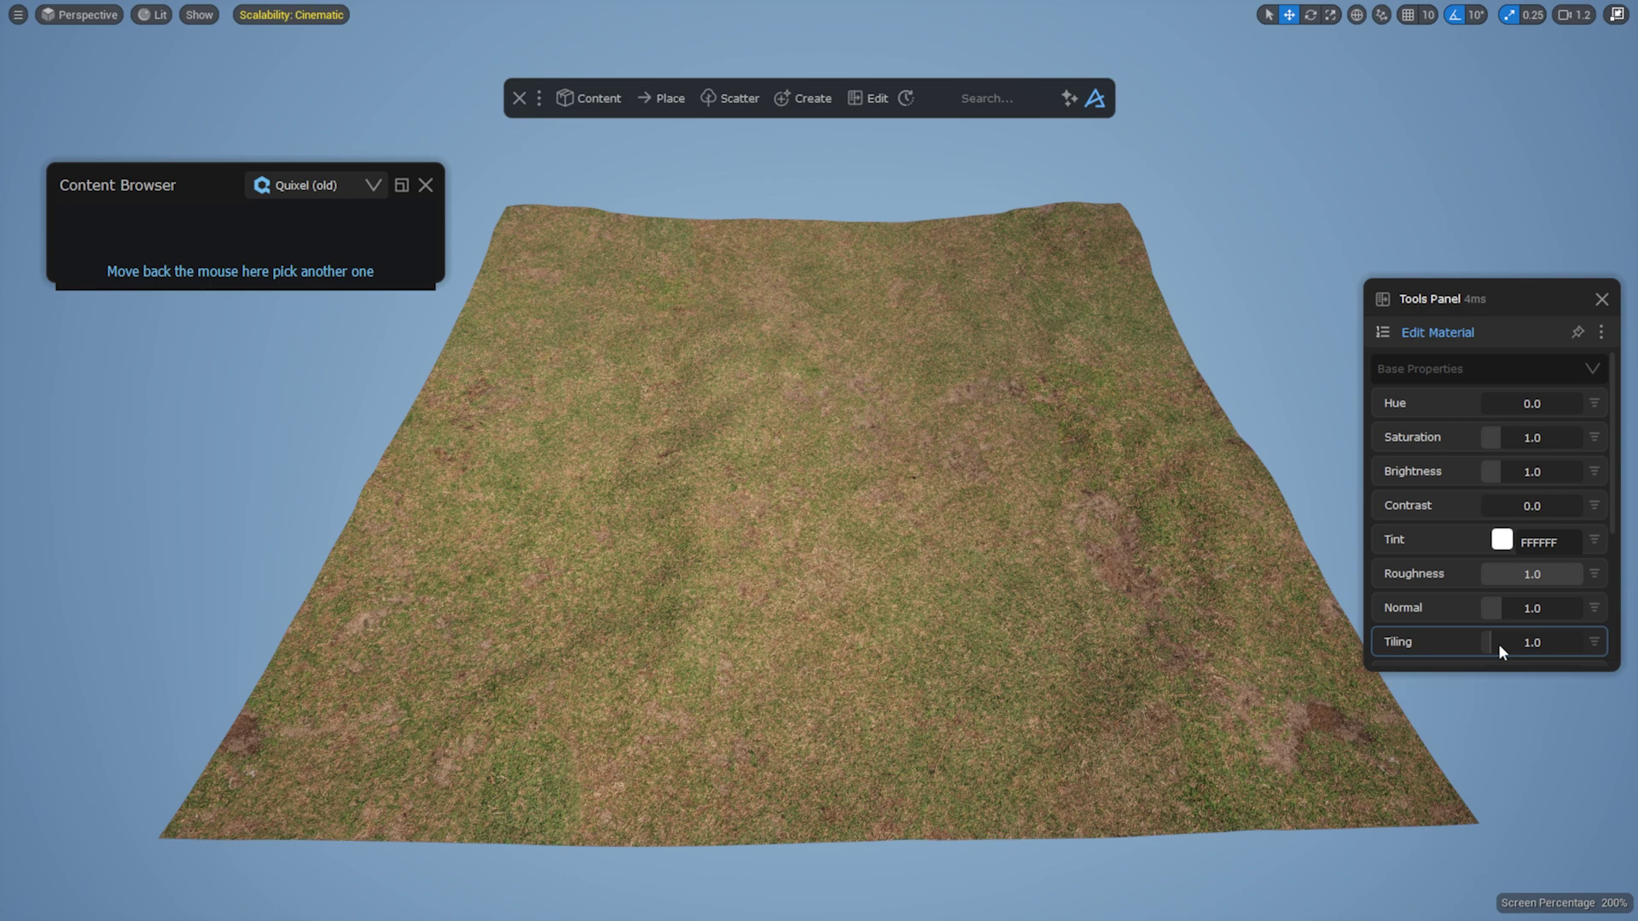
drag(1500, 645, 1559, 641)
- Enable BreakUp Tiling, then paint rocks onto the concrete floor and make it dark and wet
scroll(1453, 468, down, 3)
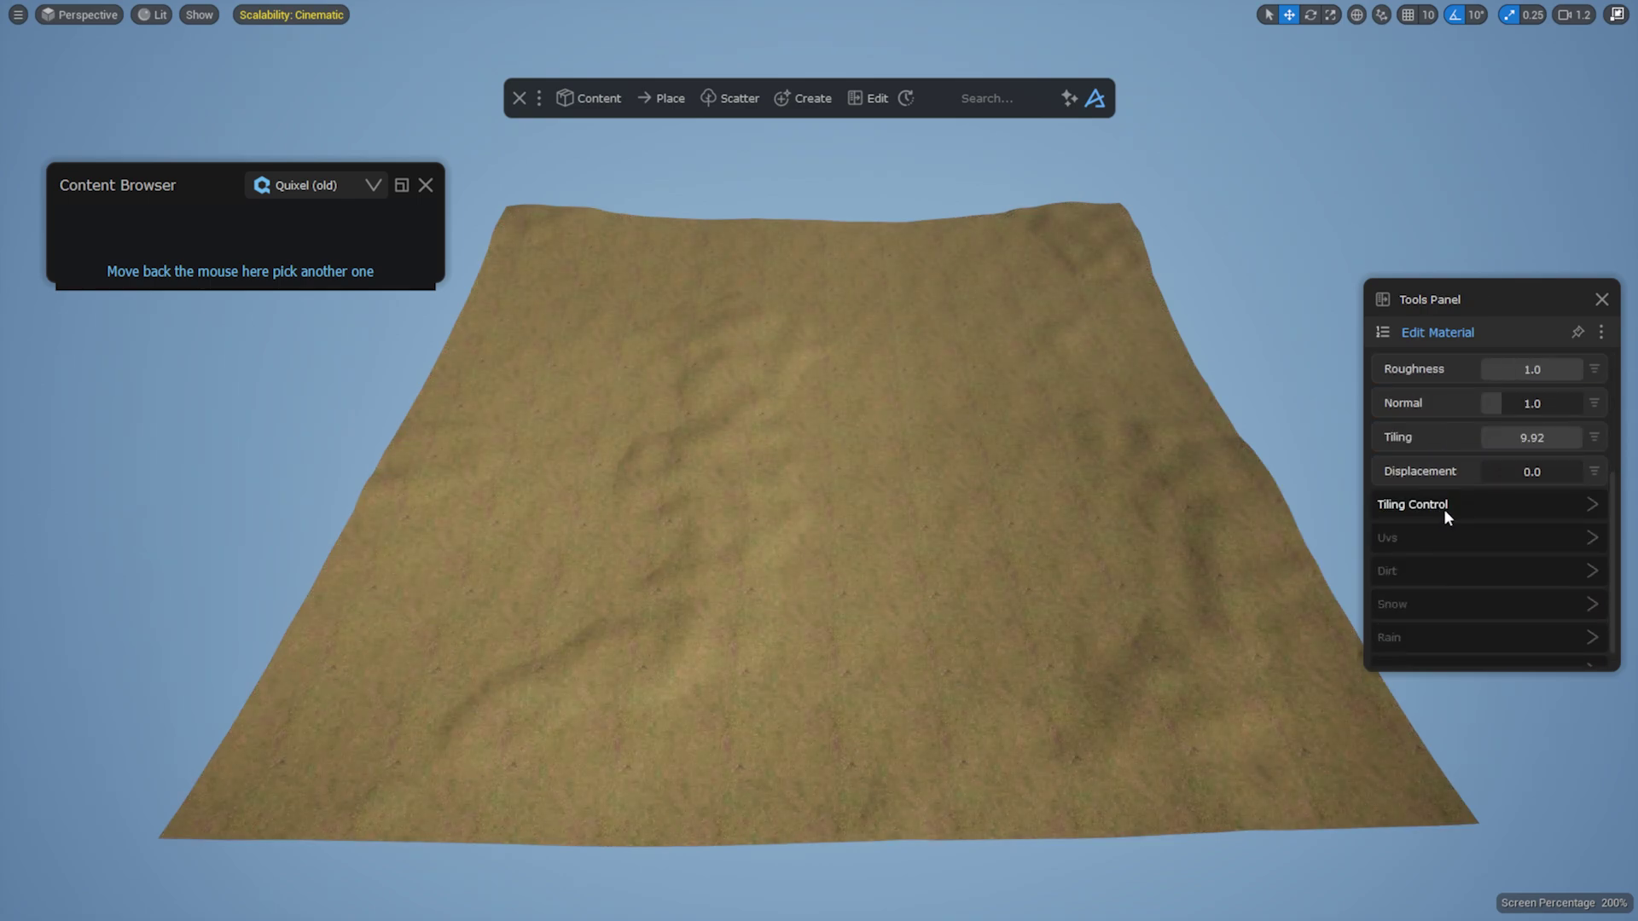
click(1572, 539)
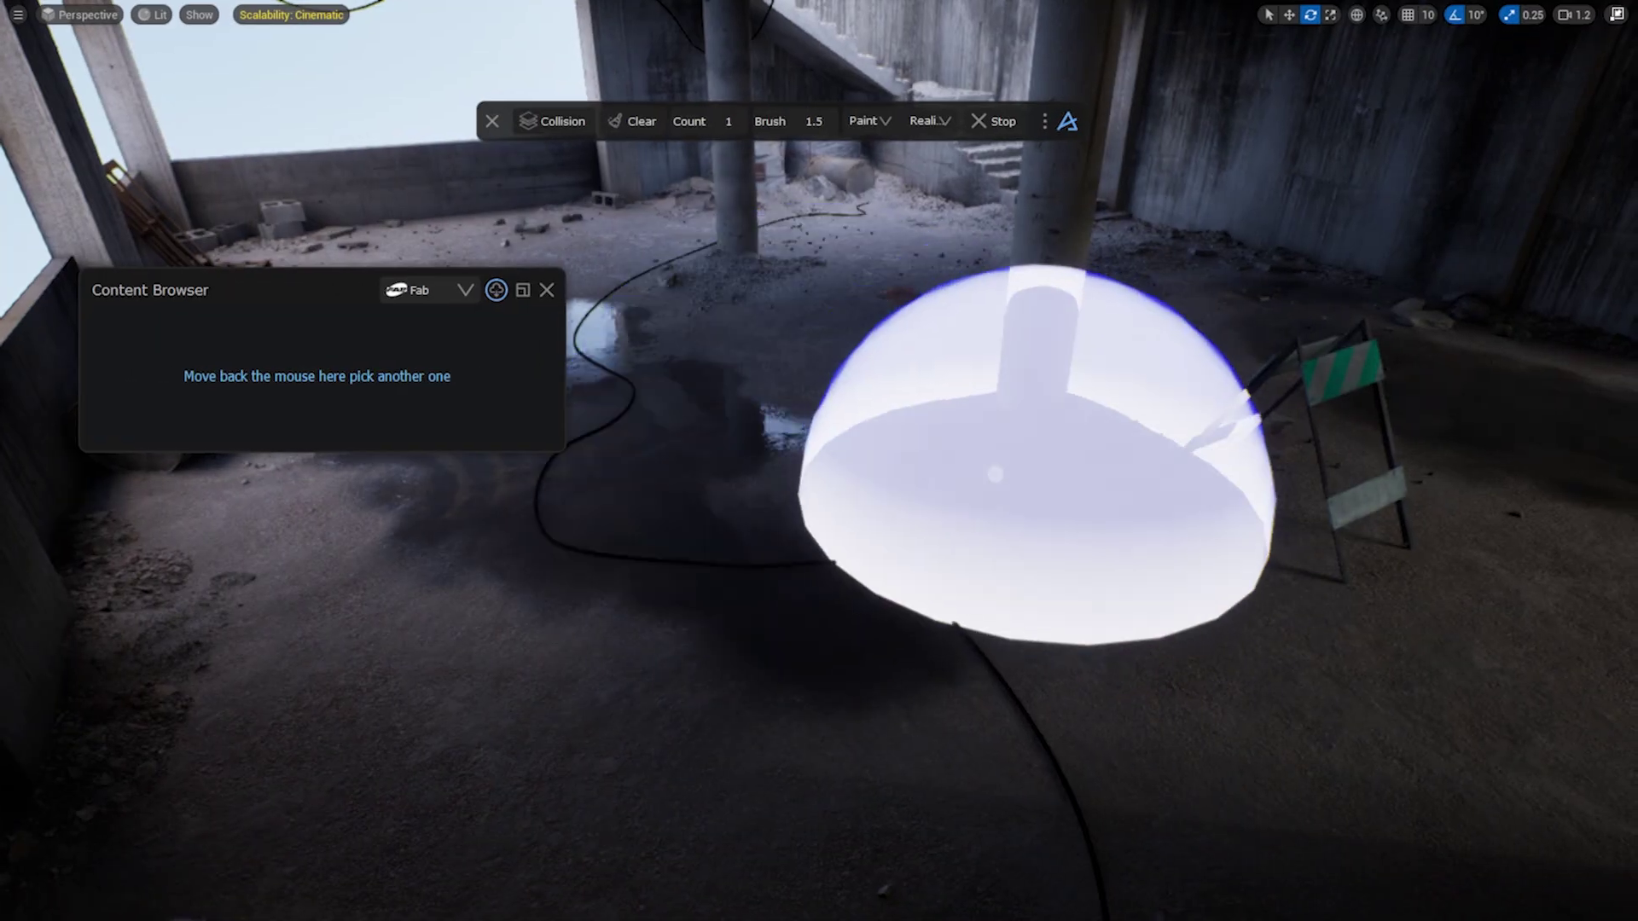
mouse_move(1057, 443)
mouse_down()
mouse_move(918, 347)
mouse_move(988, 412)
mouse_move(864, 347)
mouse_move(1122, 559)
mouse_move(969, 475)
mouse_up()
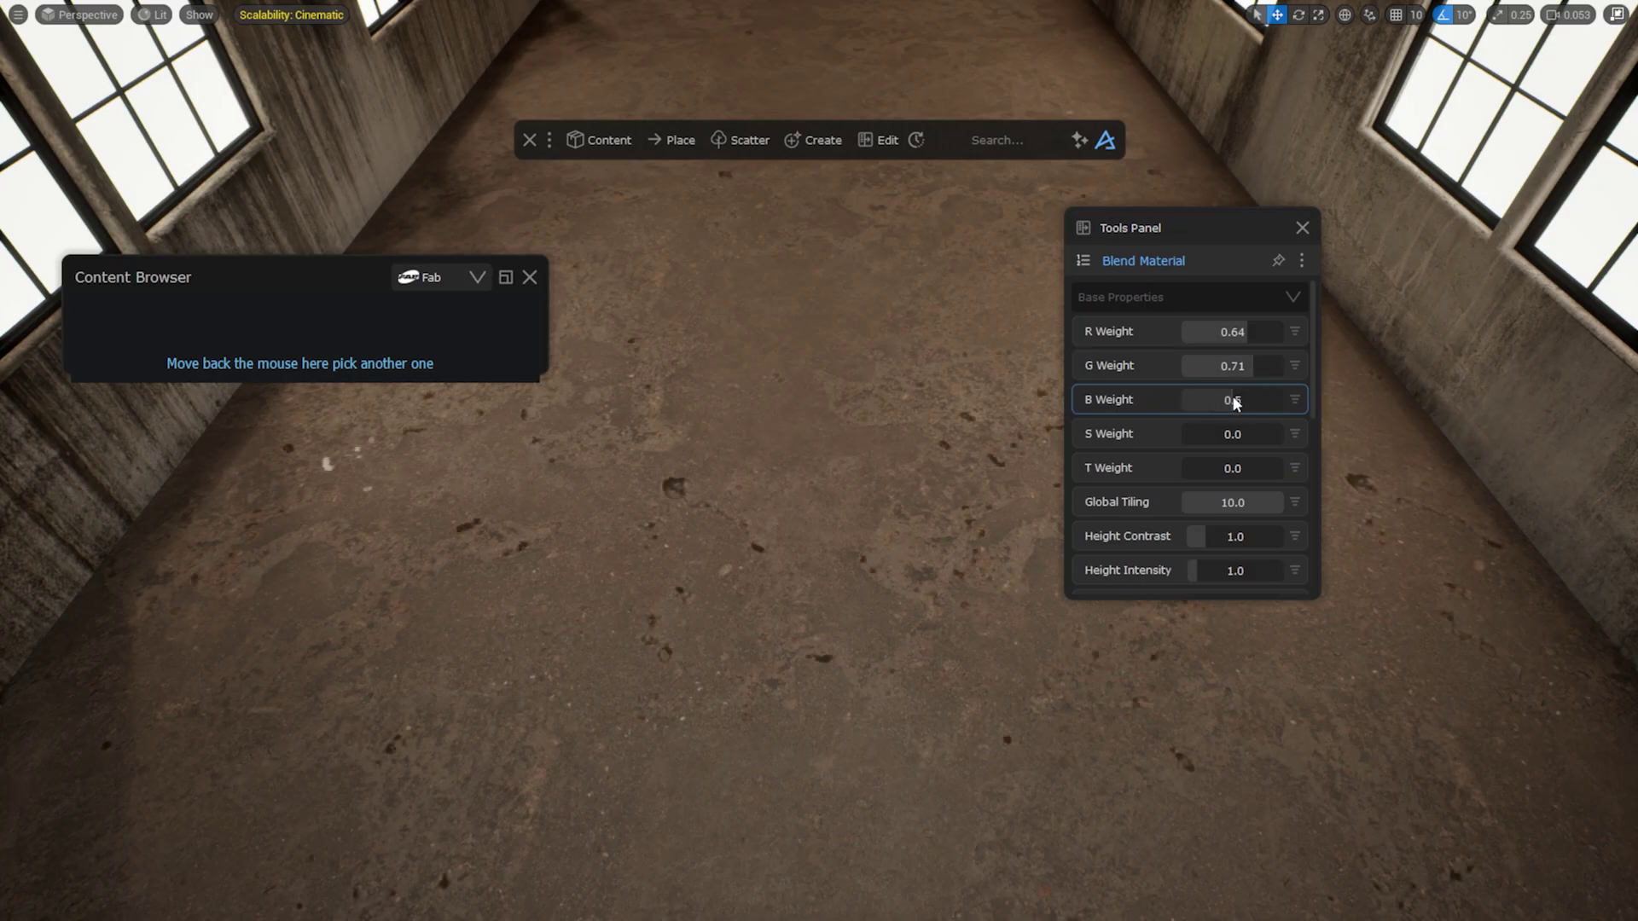
drag(1232, 401, 1254, 395)
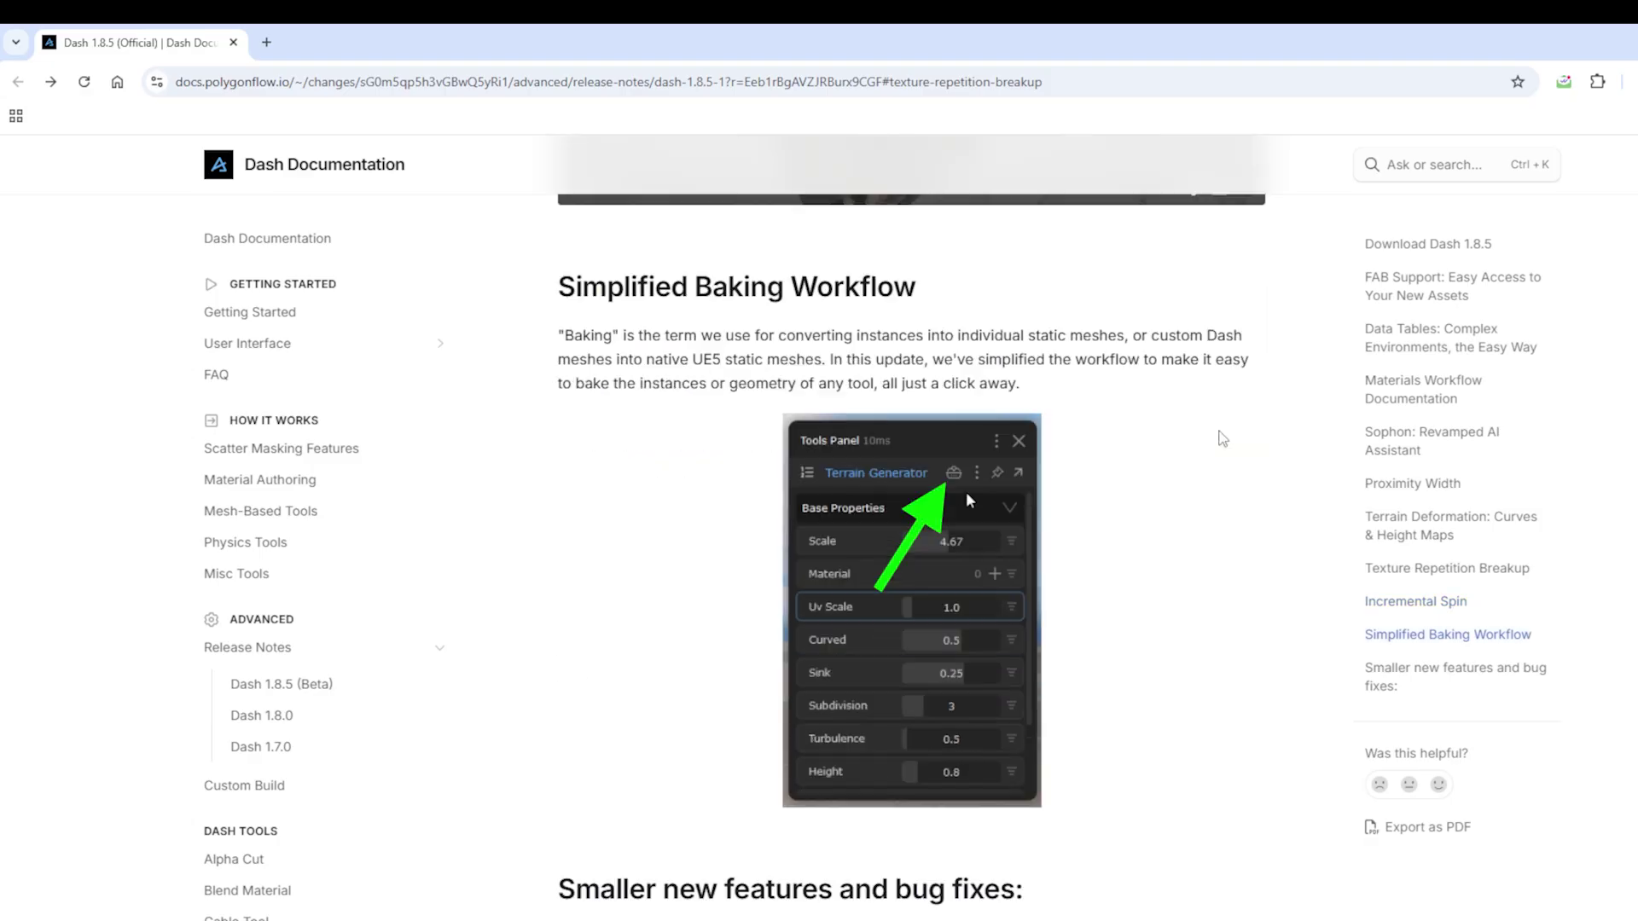
- Scroll the 1.8.5 notes to 'Smaller new features and bug fixes', showing the Surface Scatter Density change
scroll(1220, 435, down, 5)
scroll(1223, 438, down, 1)
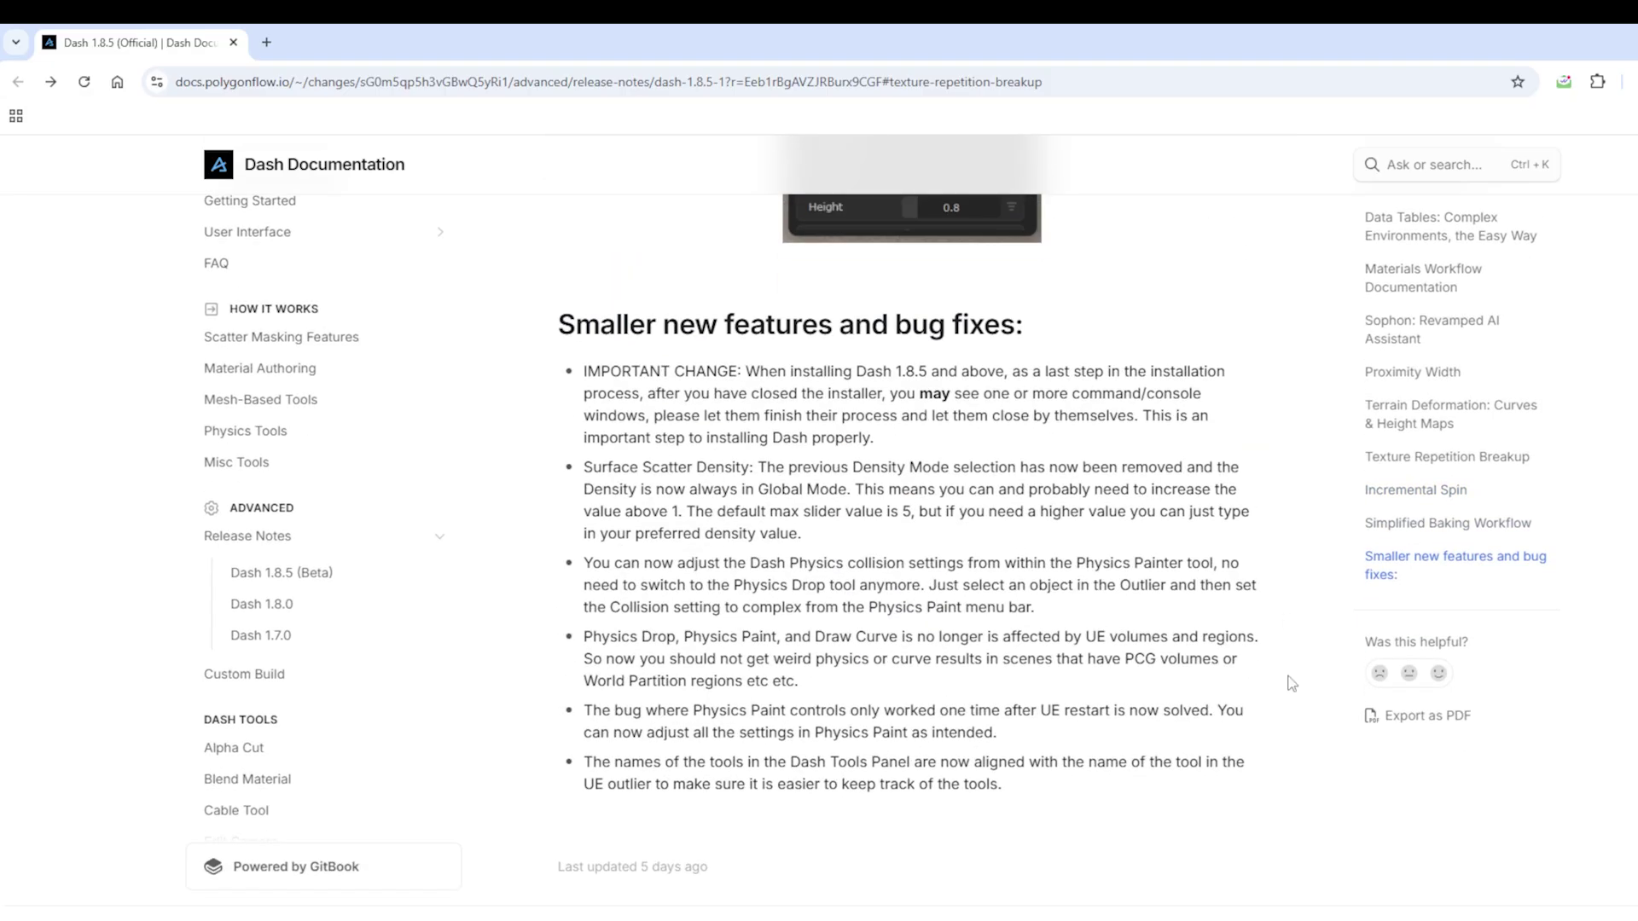